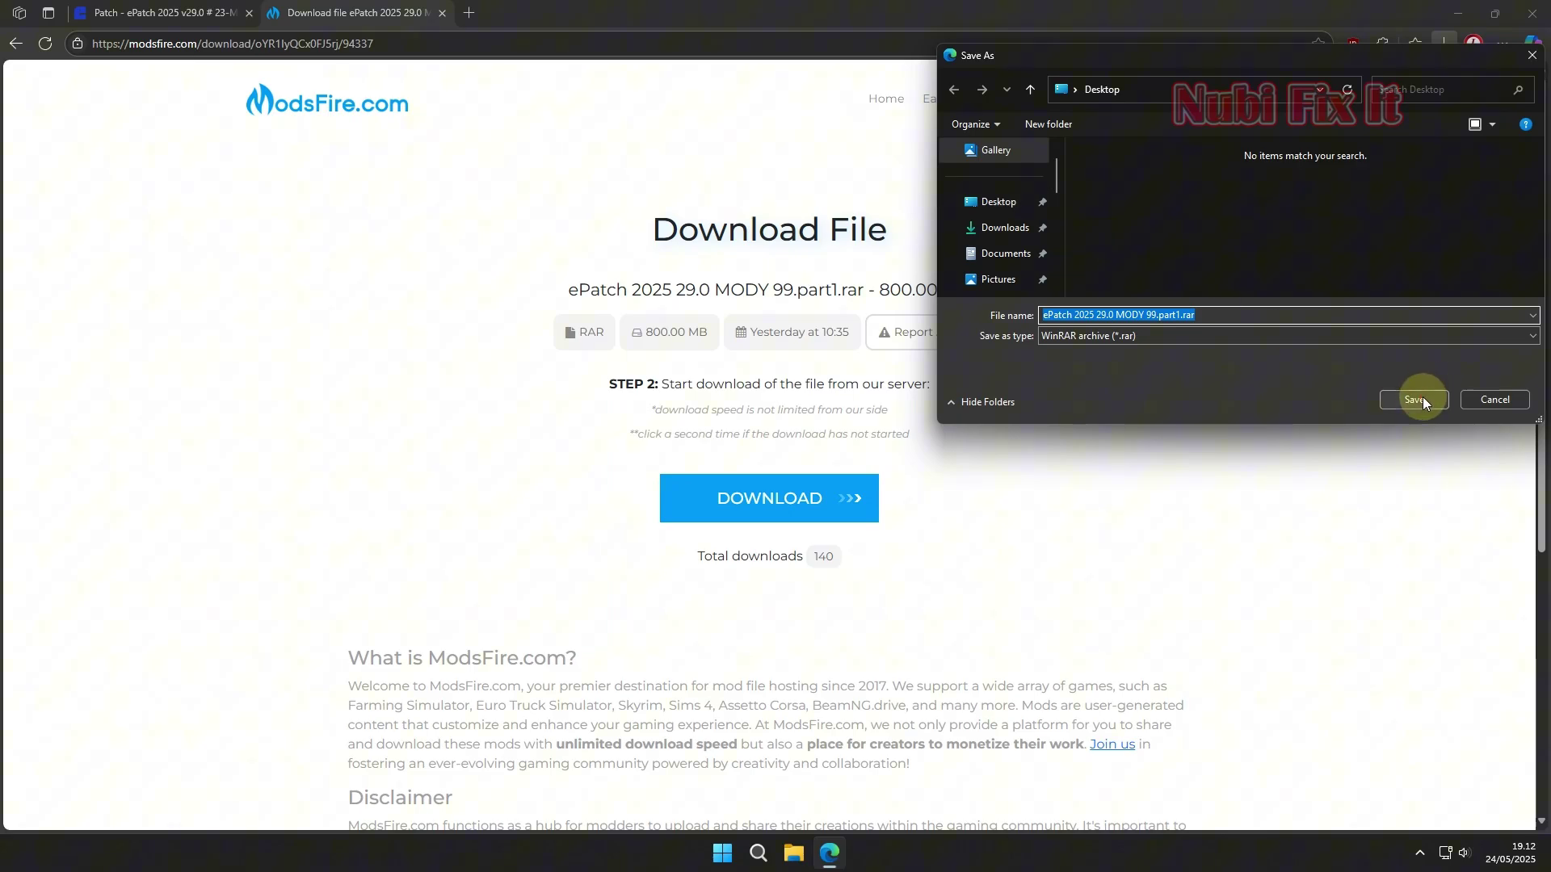
# - Save ePatch 2025 29.0 MODY 99.part1.rar to the Desktop and close its download page
pyautogui.click(1422, 399)
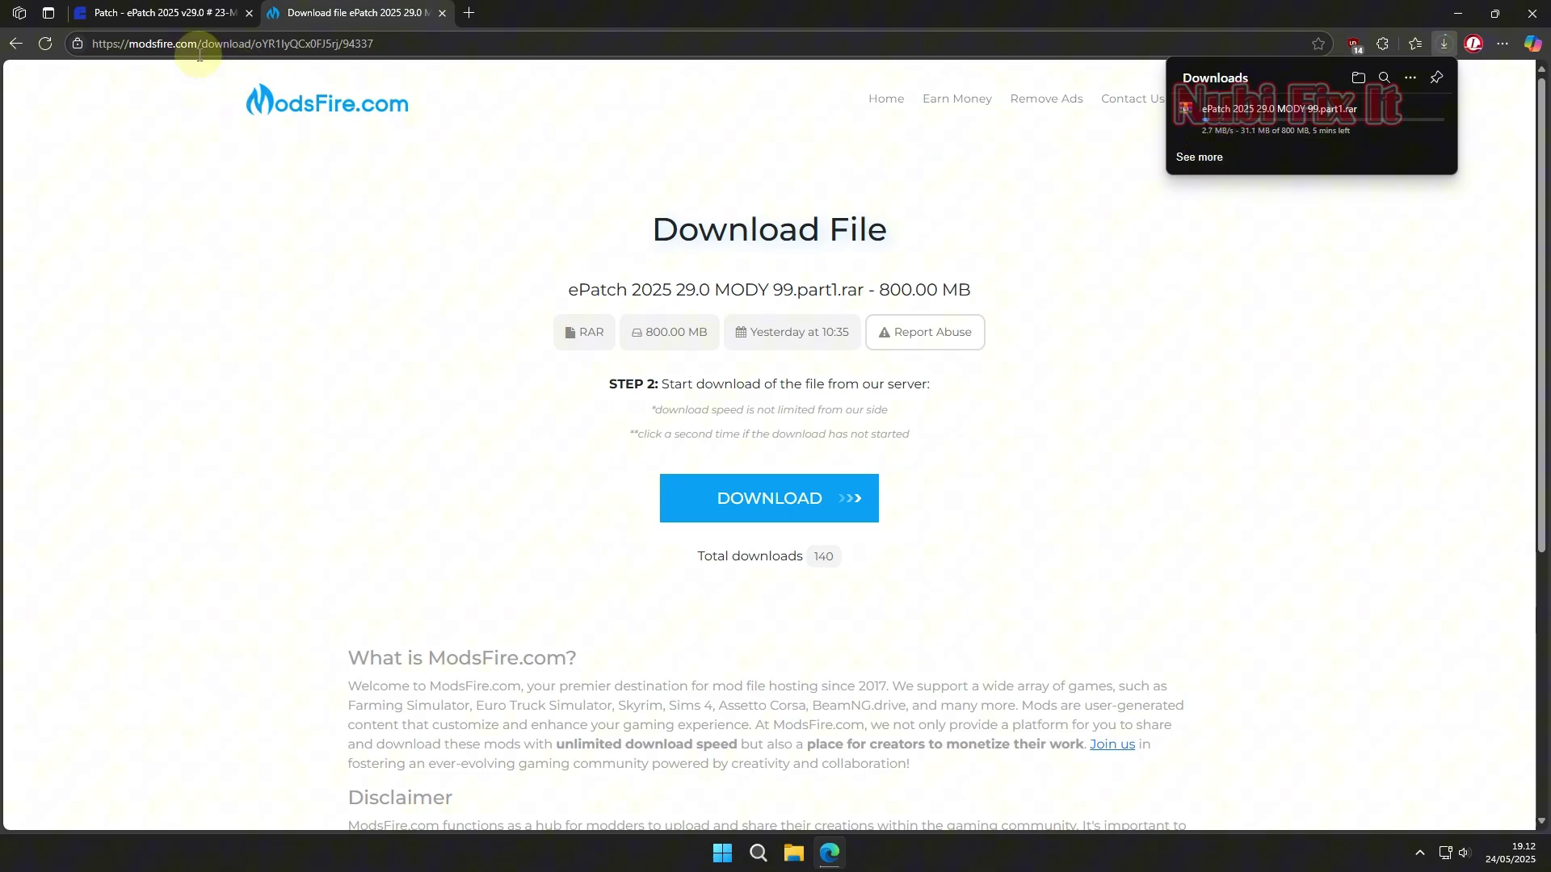
pyautogui.click(441, 13)
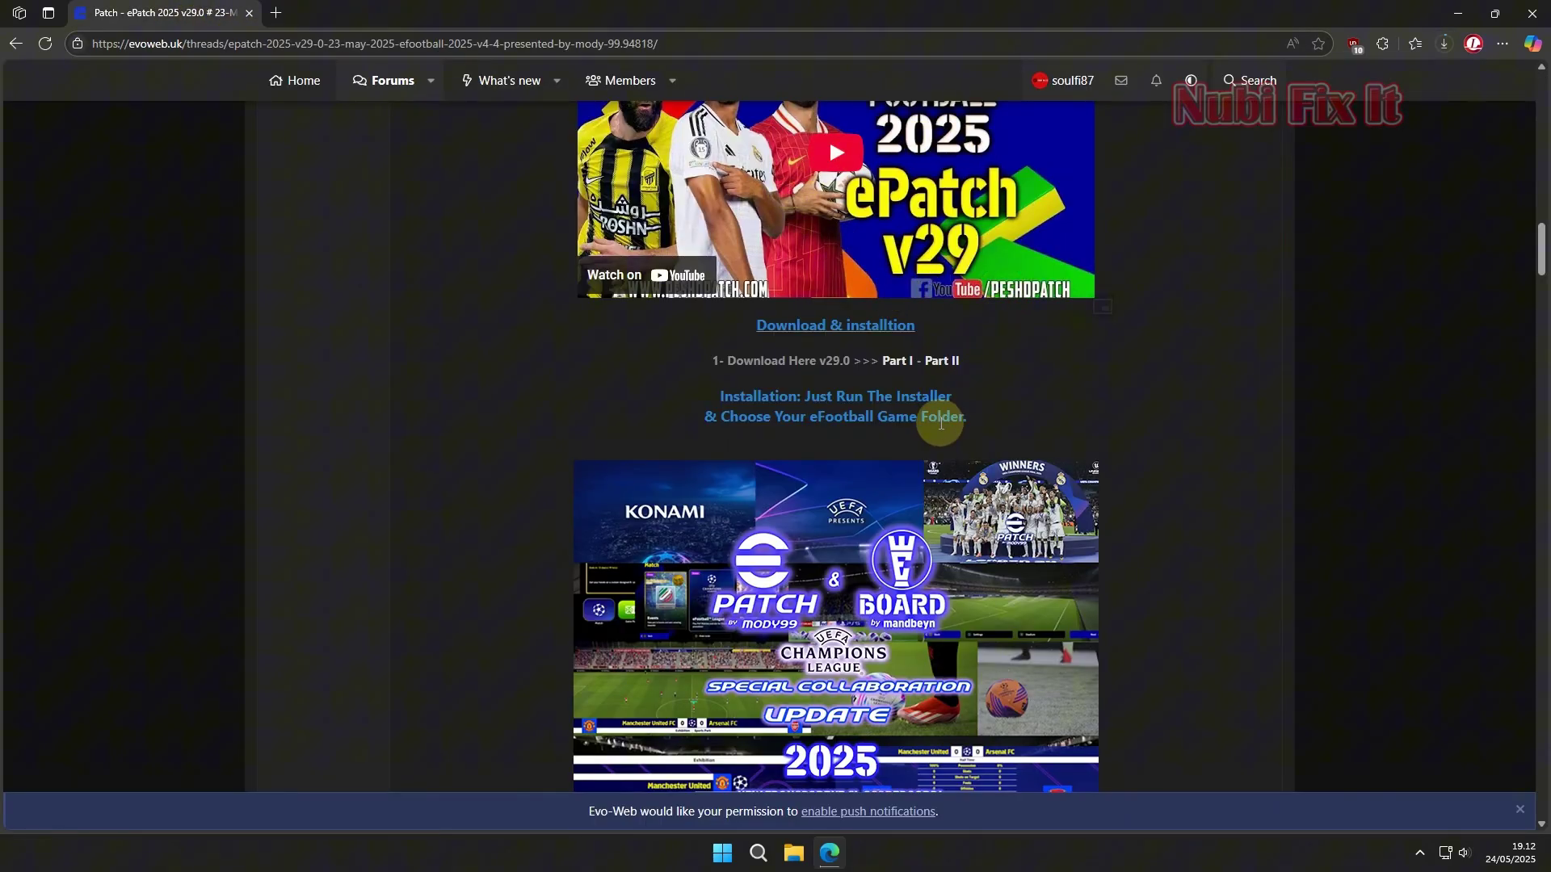
# - Generate the link for Part II on ModsFire and save ePatch 2025 29.0 MODY 99.part2.rar to the Desktop
pyautogui.click(950, 364)
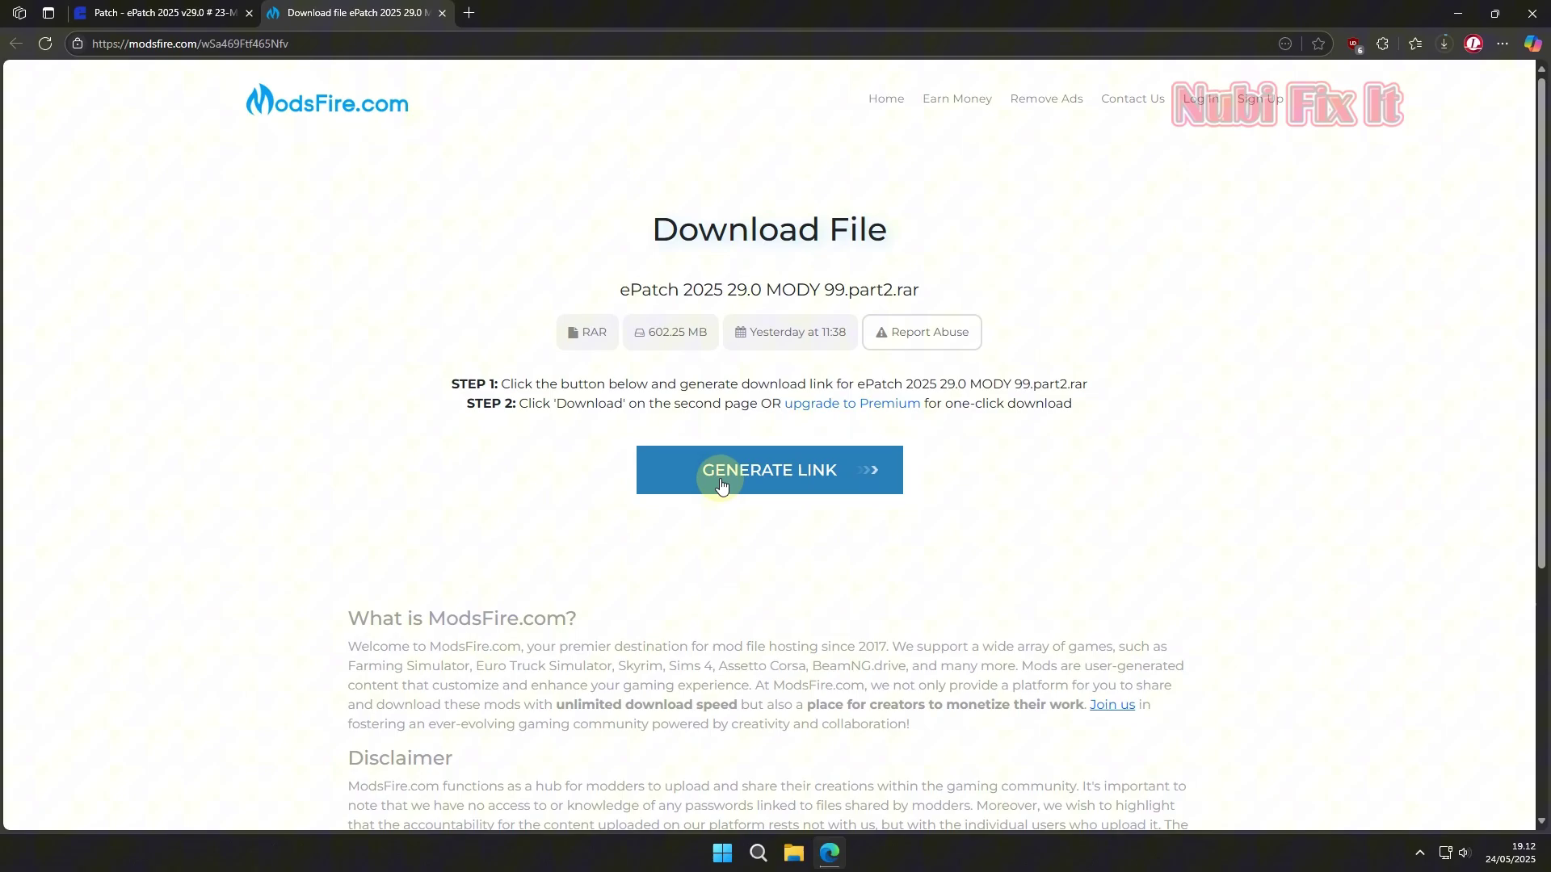
pyautogui.click(721, 485)
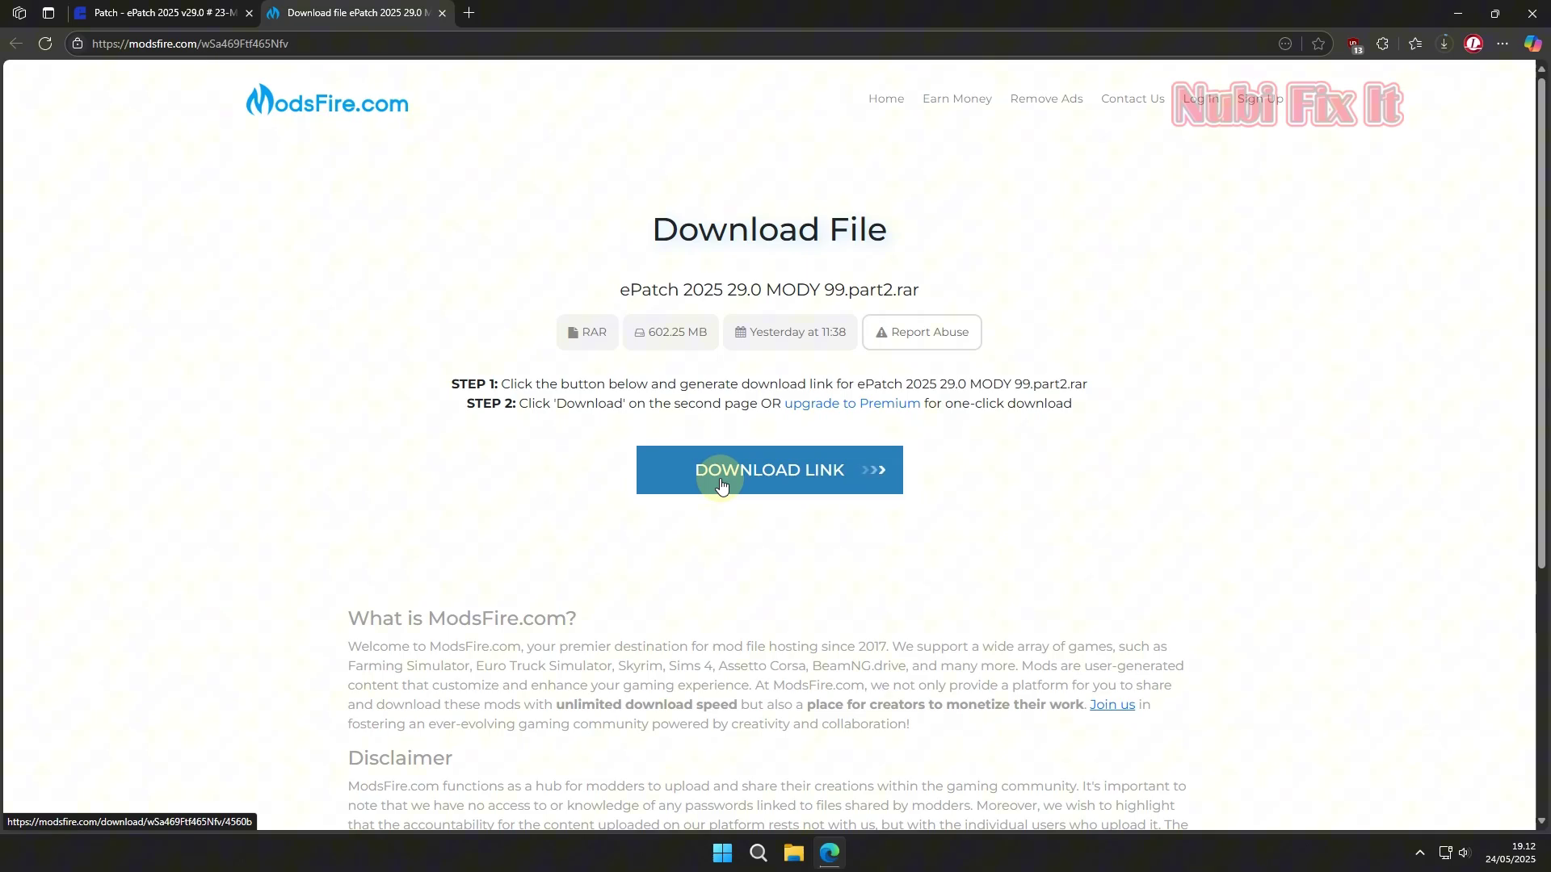
pyautogui.click(722, 485)
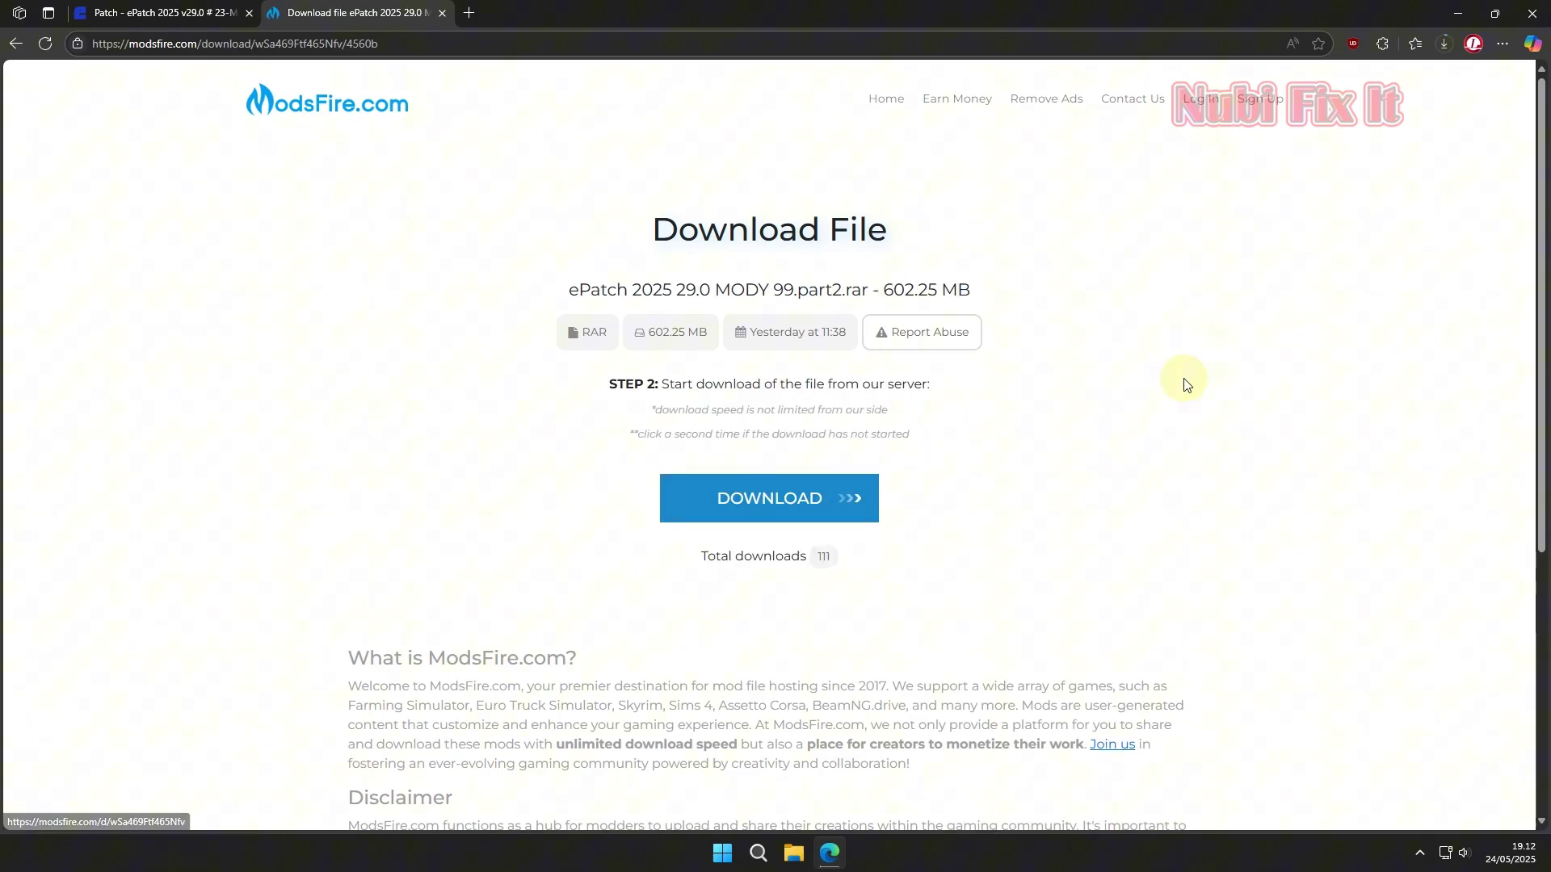
pyautogui.click(802, 521)
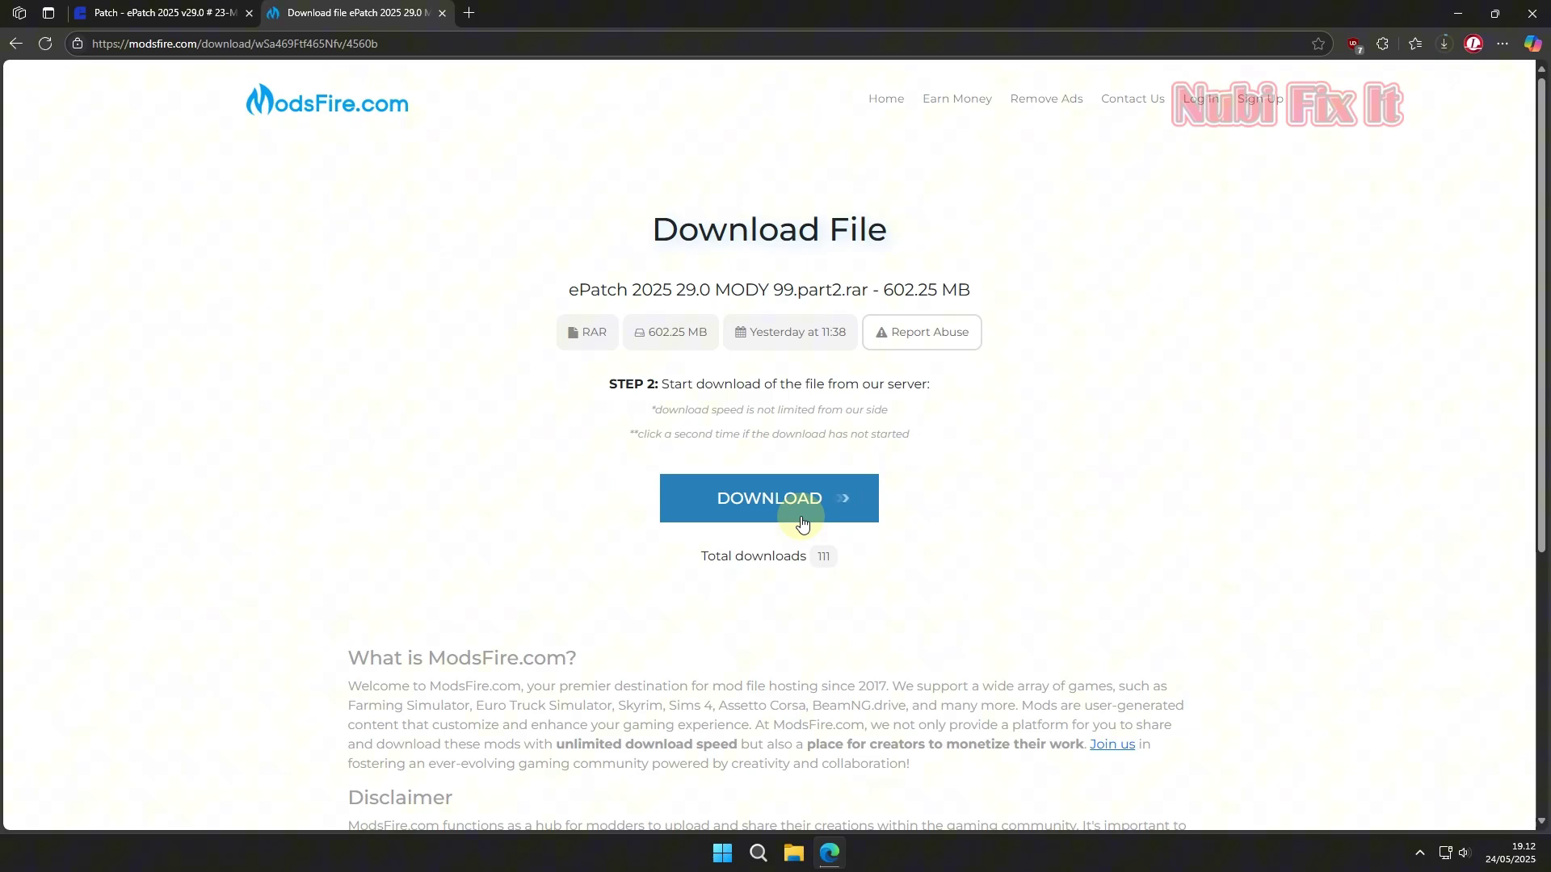
pyautogui.click(802, 521)
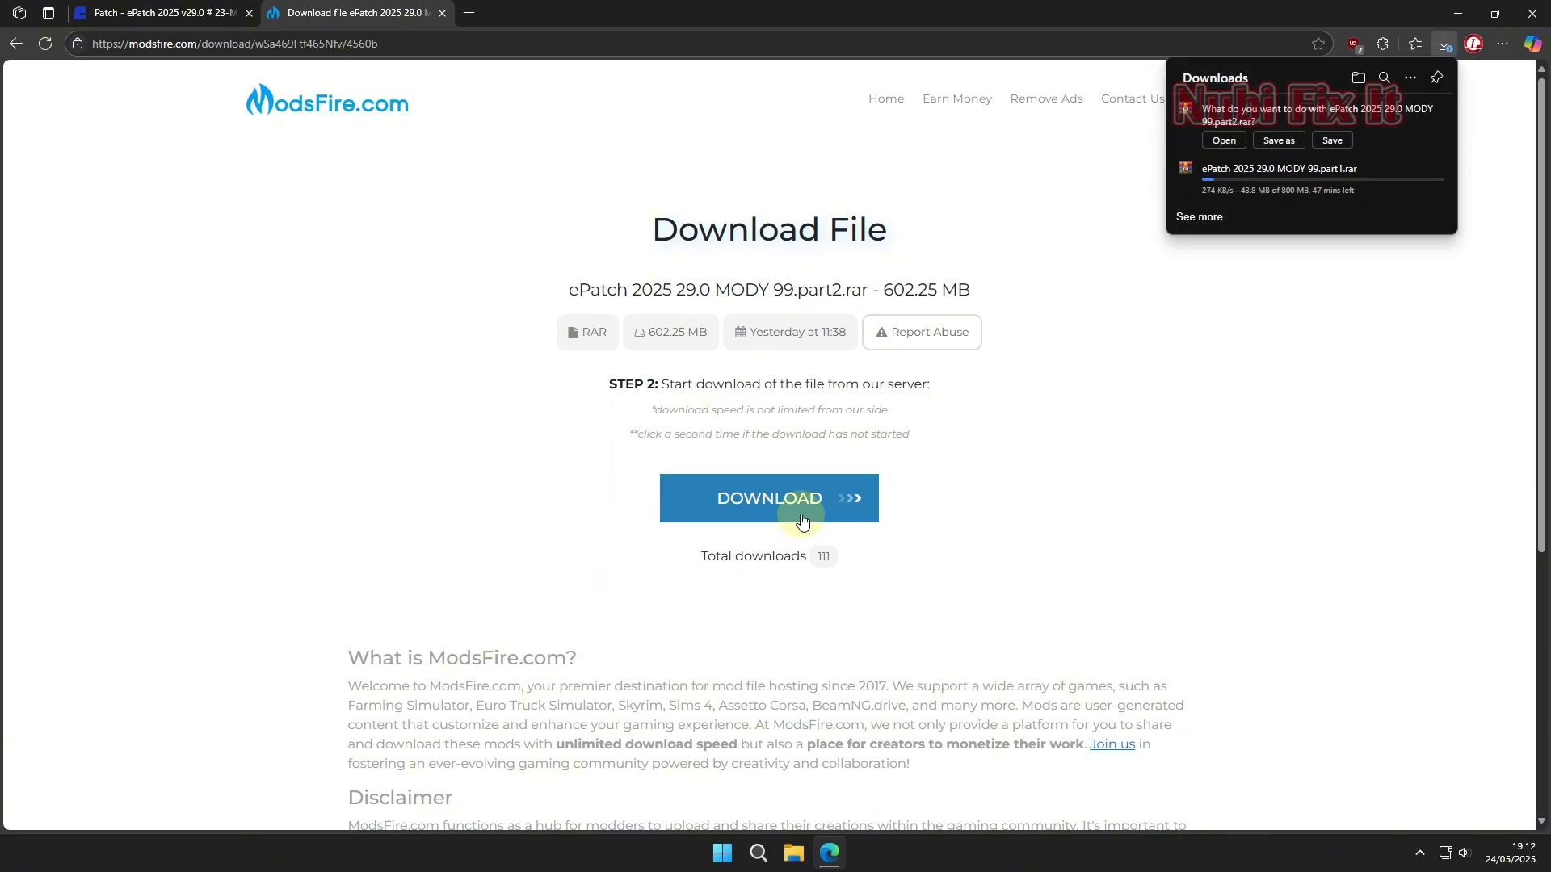
pyautogui.click(1294, 140)
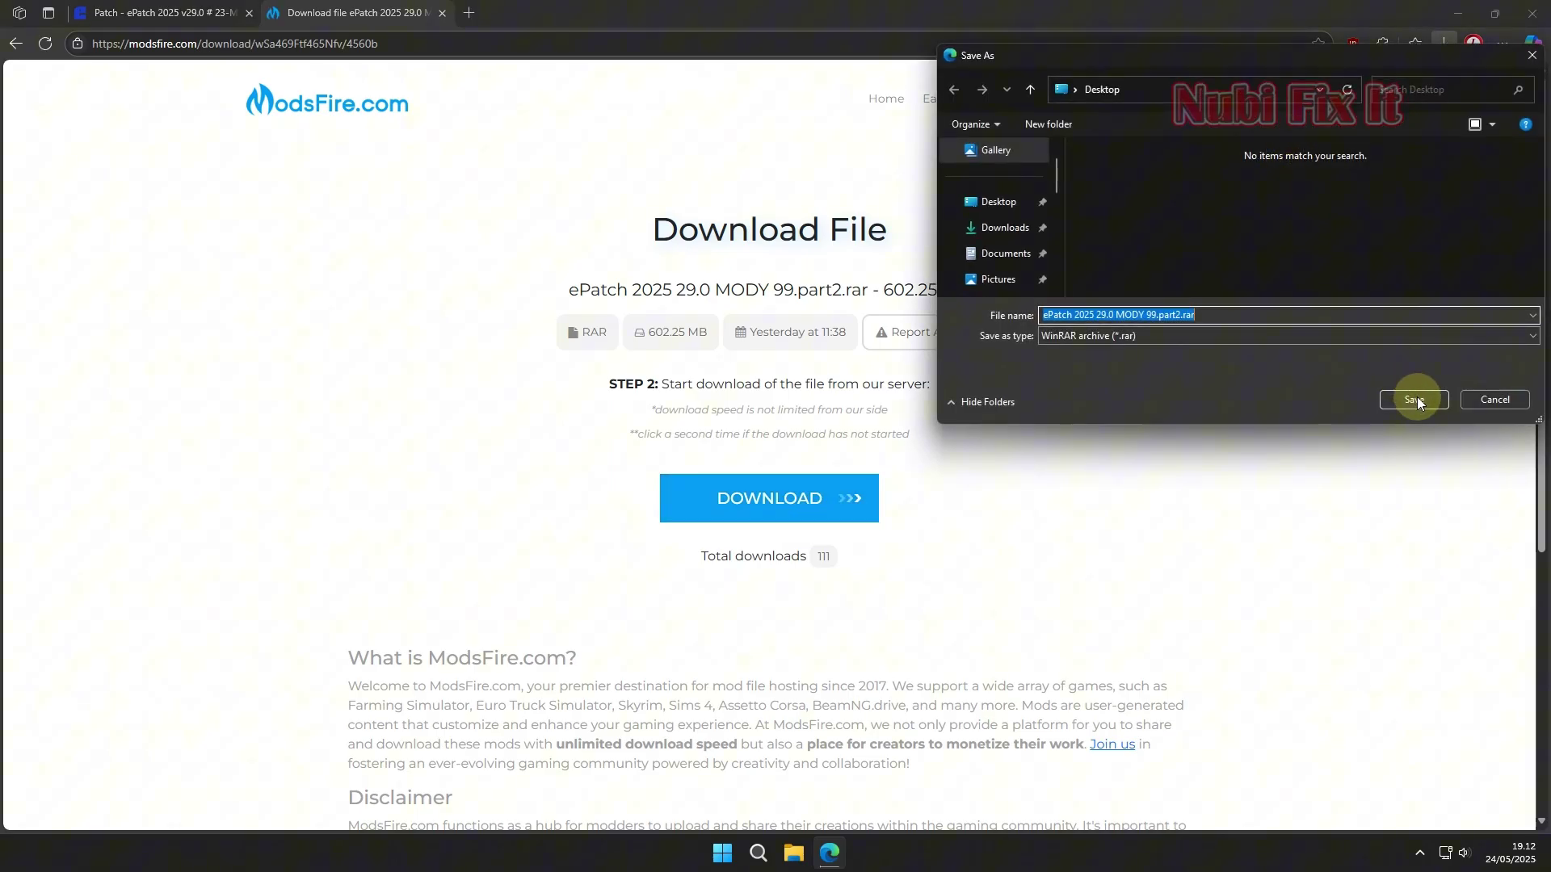
pyautogui.click(1415, 400)
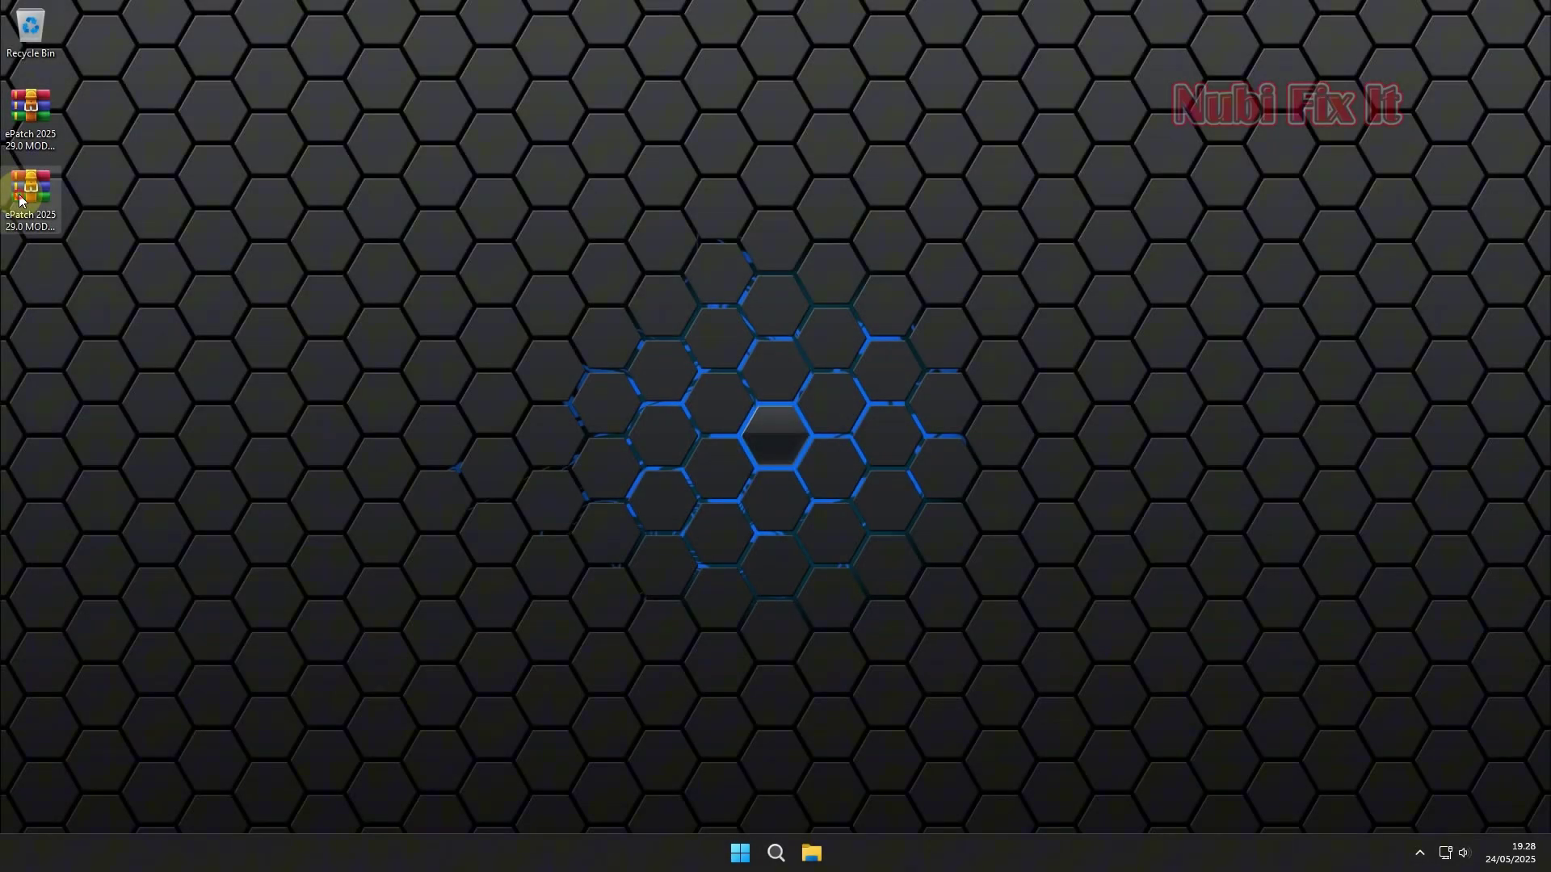
# - Place the two ePatch archives side by side on the desktop and extract the part1 archive into its own folder
pyautogui.moveTo(20, 200); pyautogui.dragTo(569, 113)
pyautogui.moveTo(32, 122); pyautogui.dragTo(514, 110)
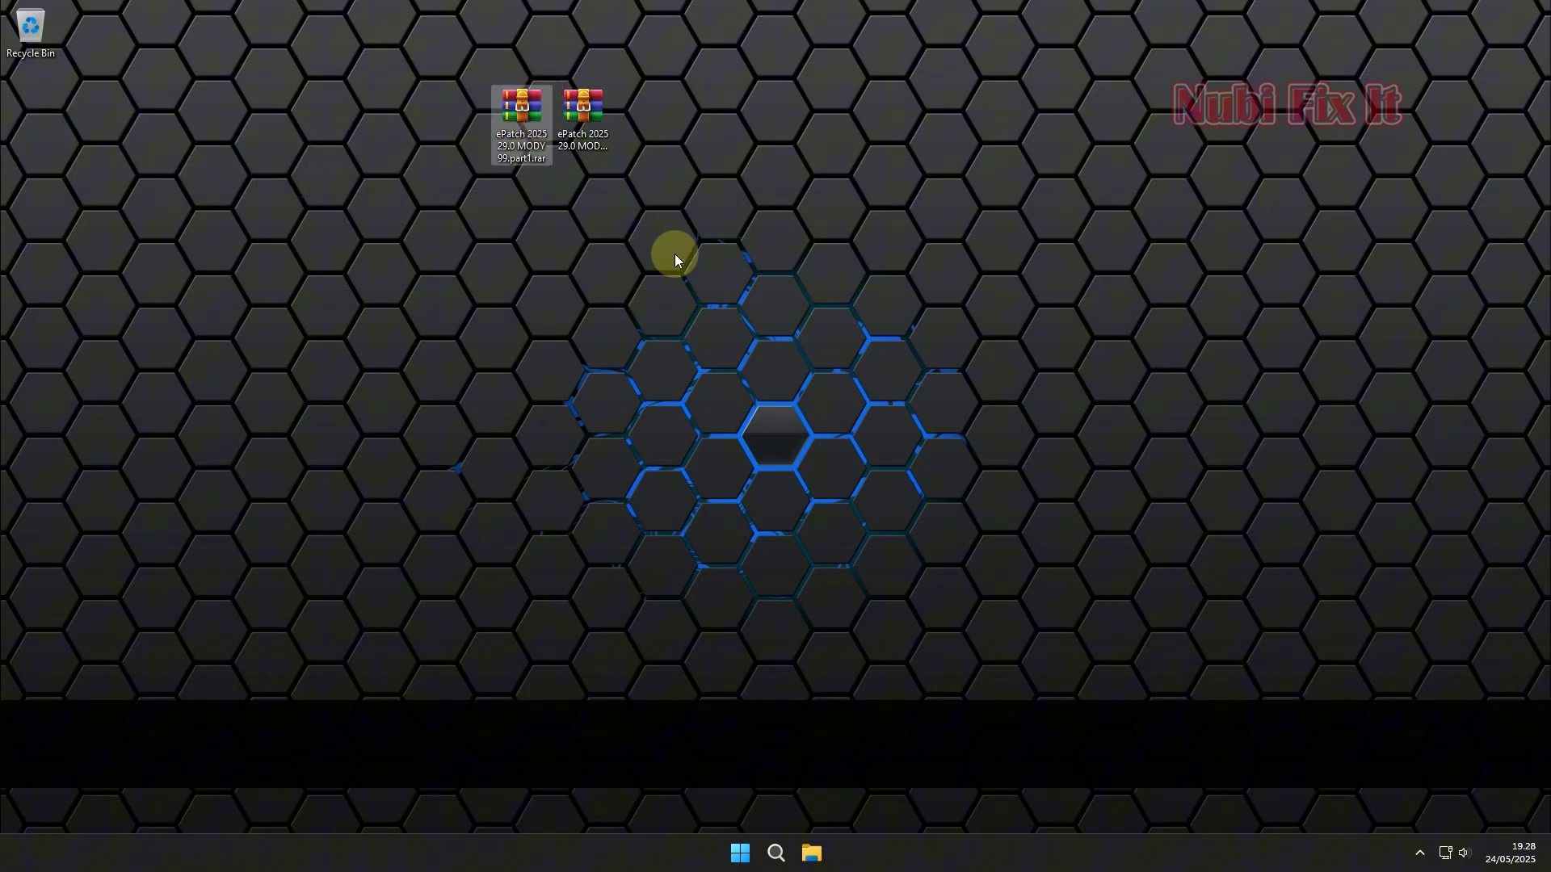
pyautogui.rightClick(513, 139)
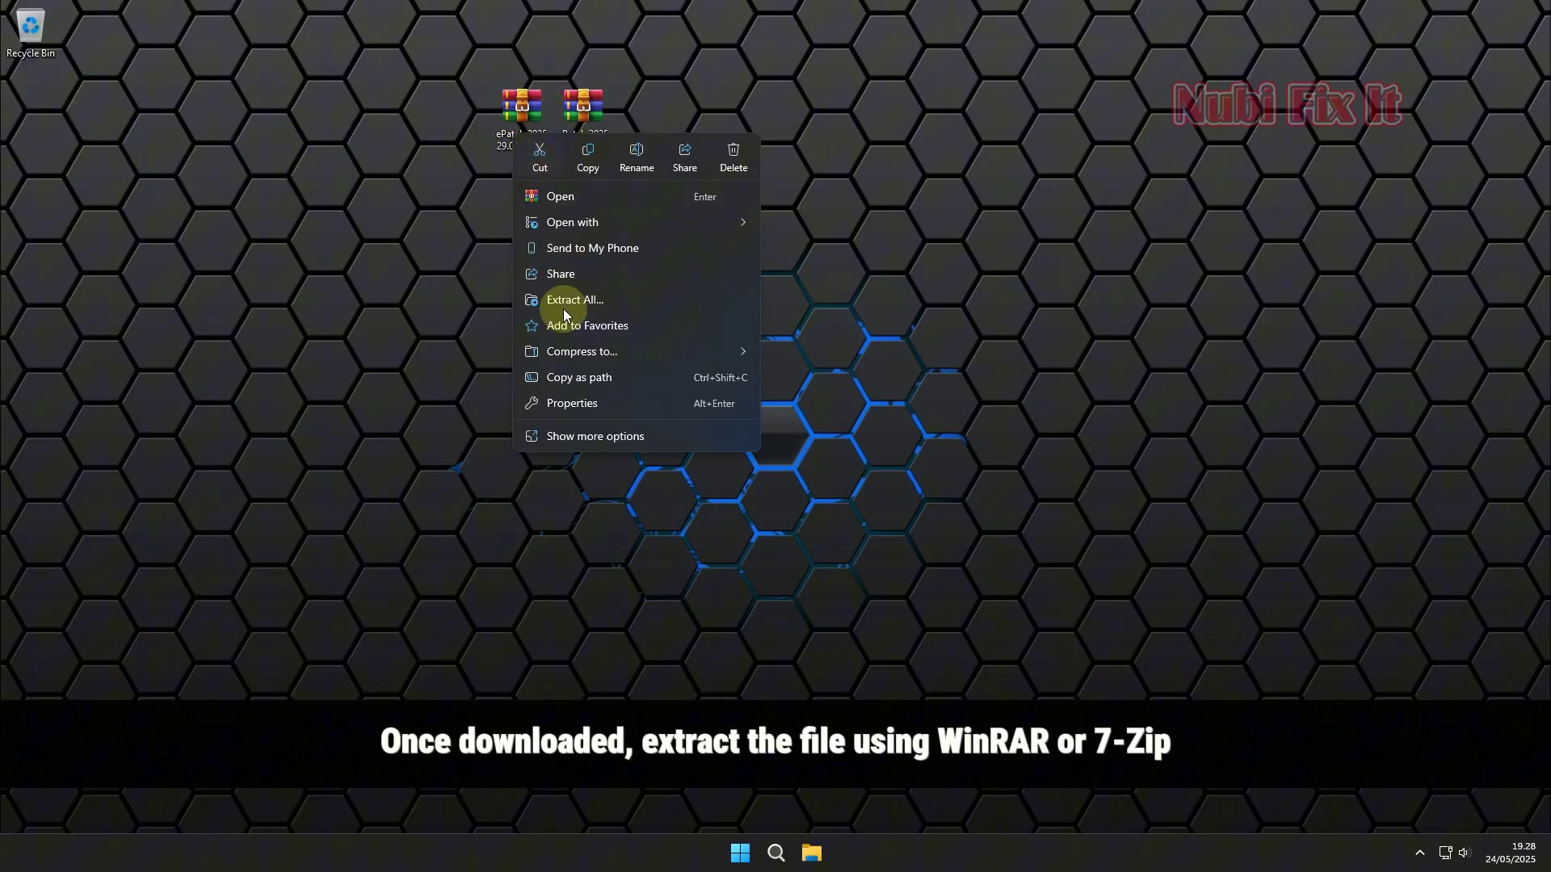
pyautogui.click(578, 435)
pyautogui.click(595, 234)
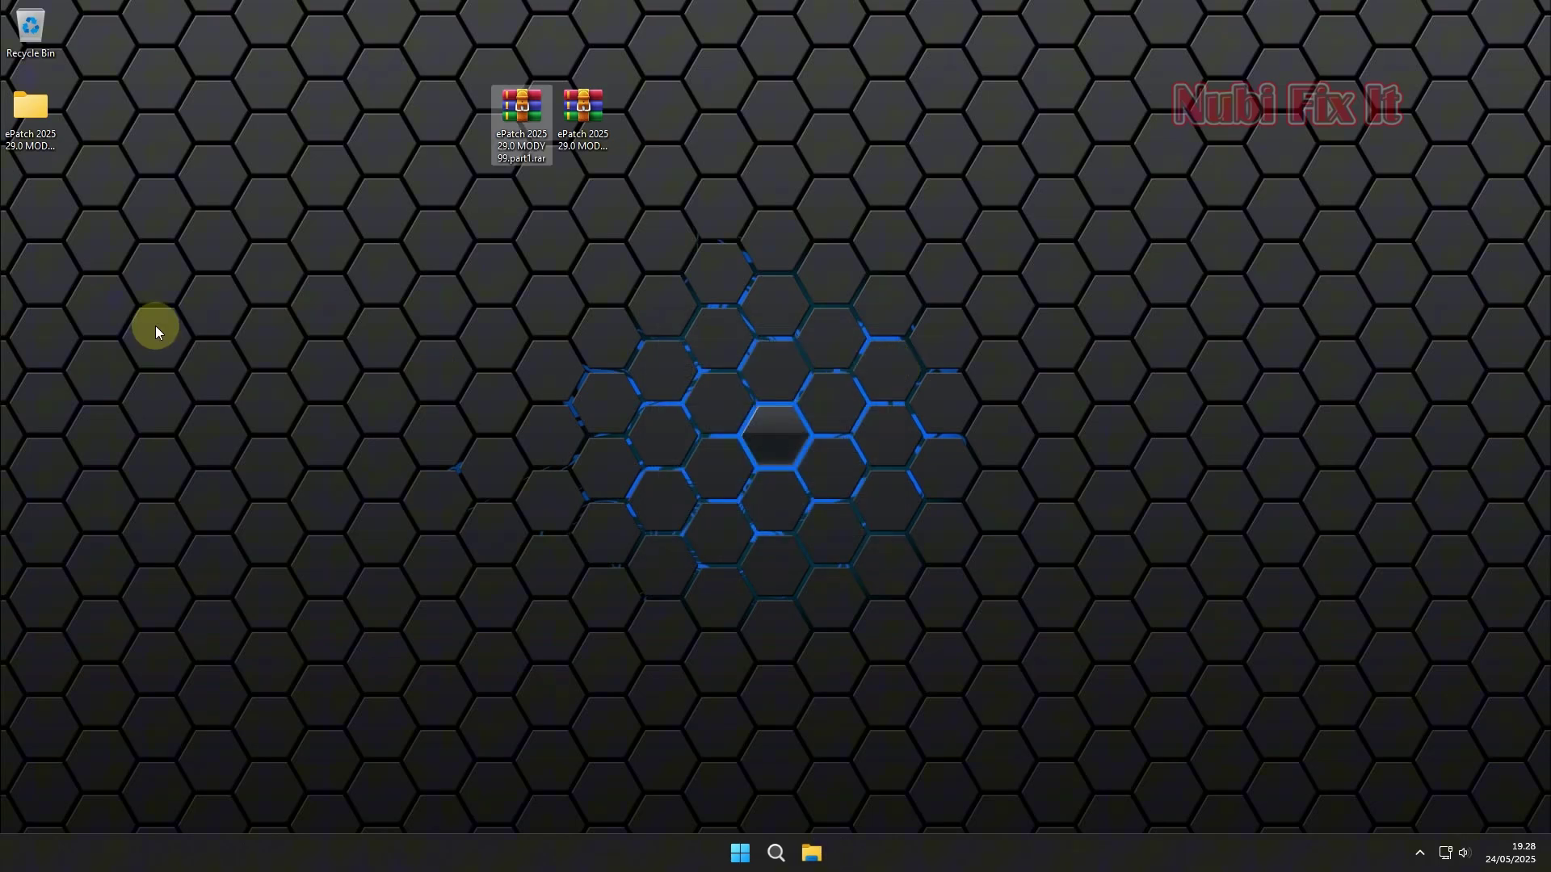
# - Move the extracted ePatch folder beside the archives on the desktop and check its contents
pyautogui.moveTo(14, 122); pyautogui.dragTo(771, 121)
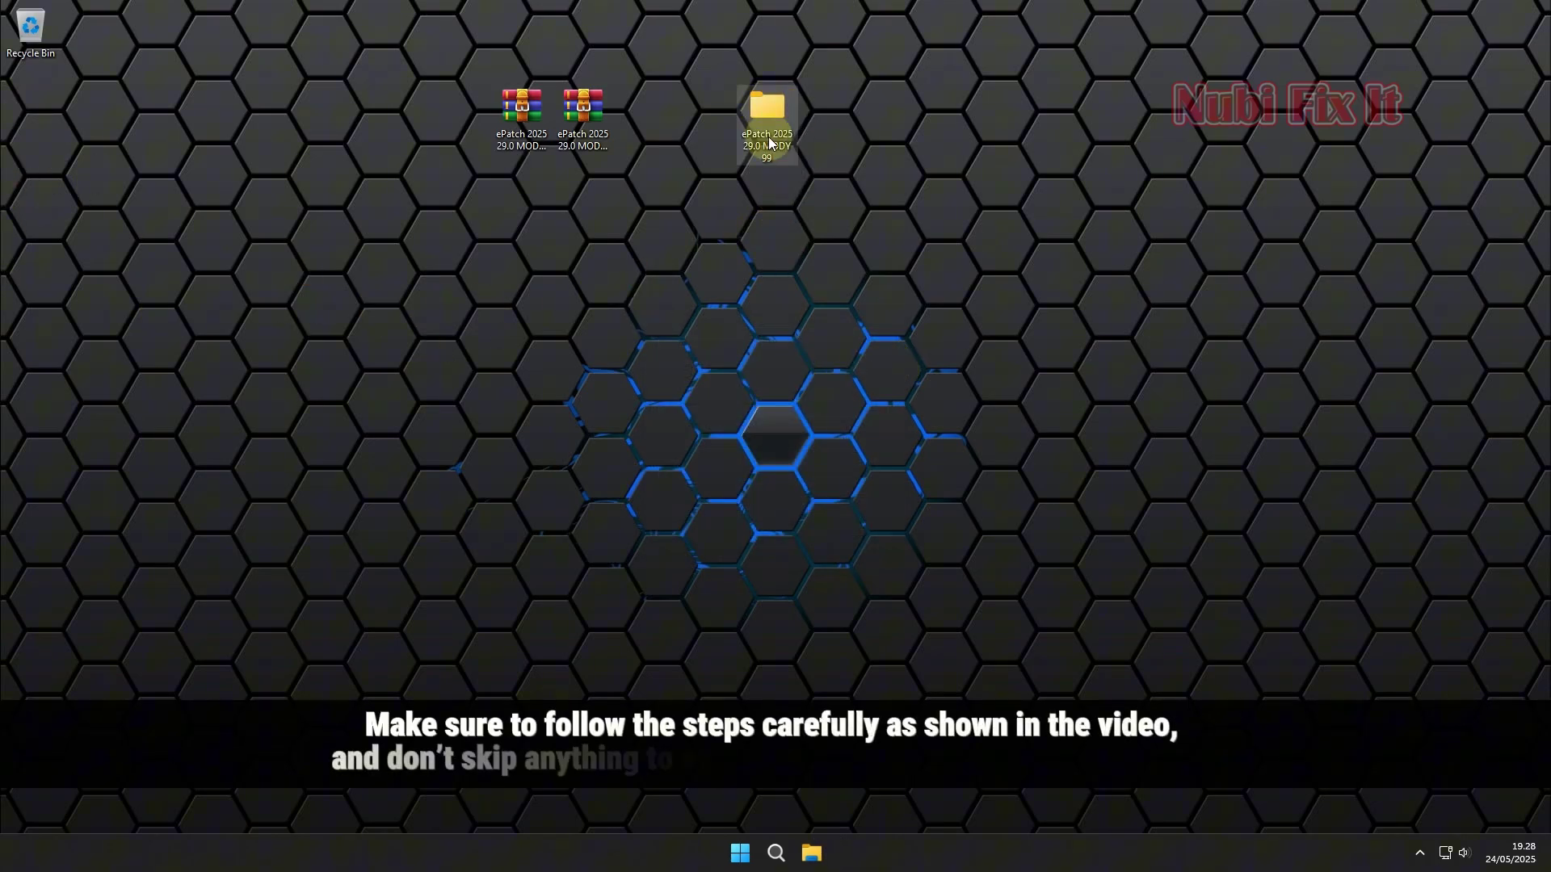
pyautogui.doubleClick(771, 120)
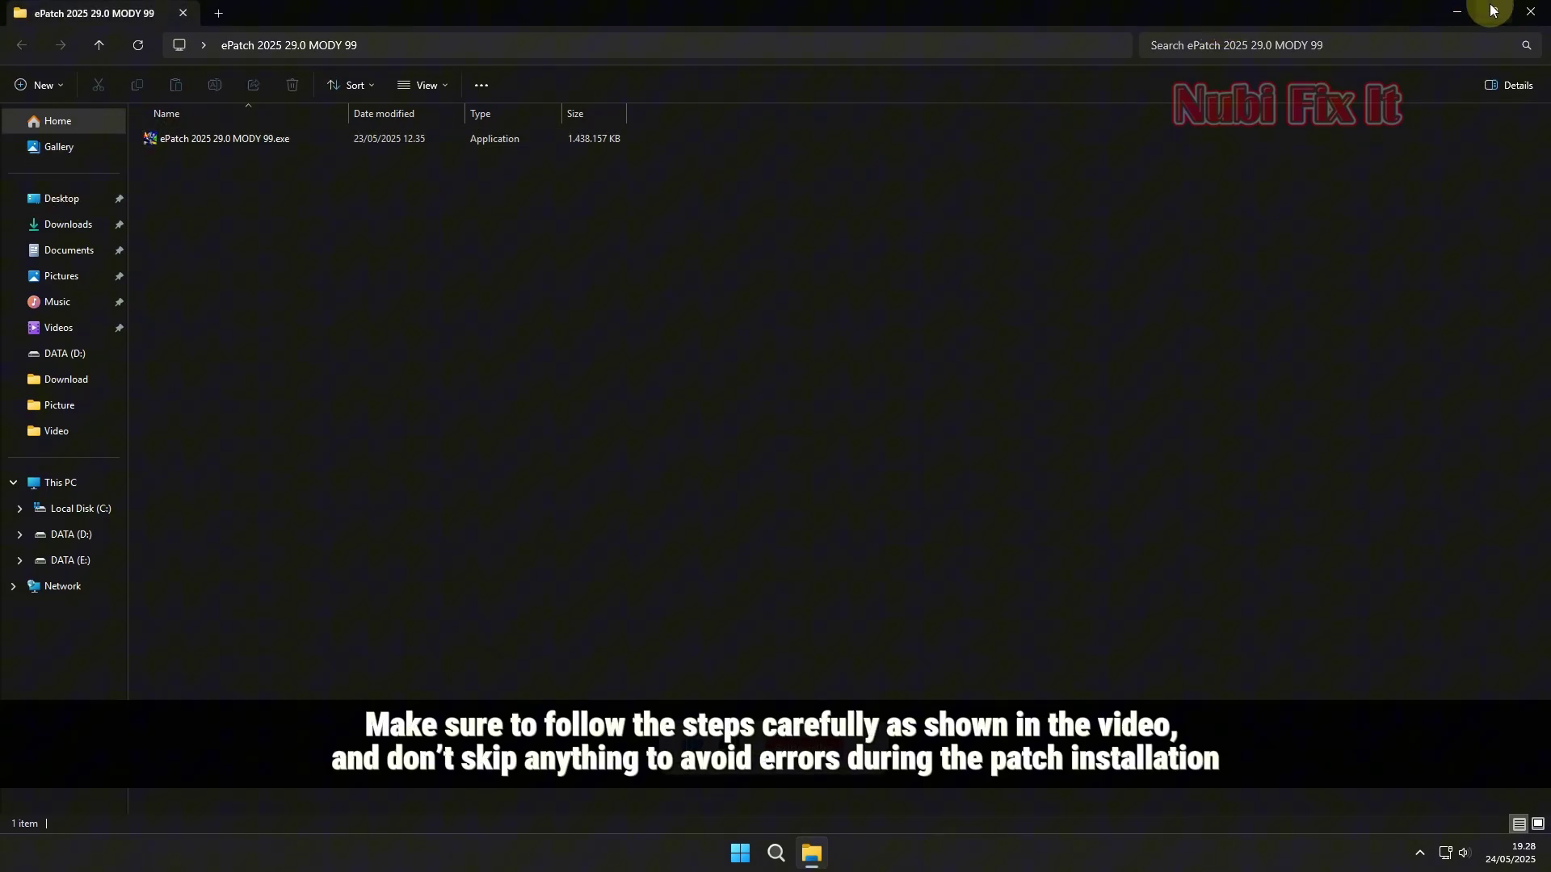
pyautogui.click(1458, 13)
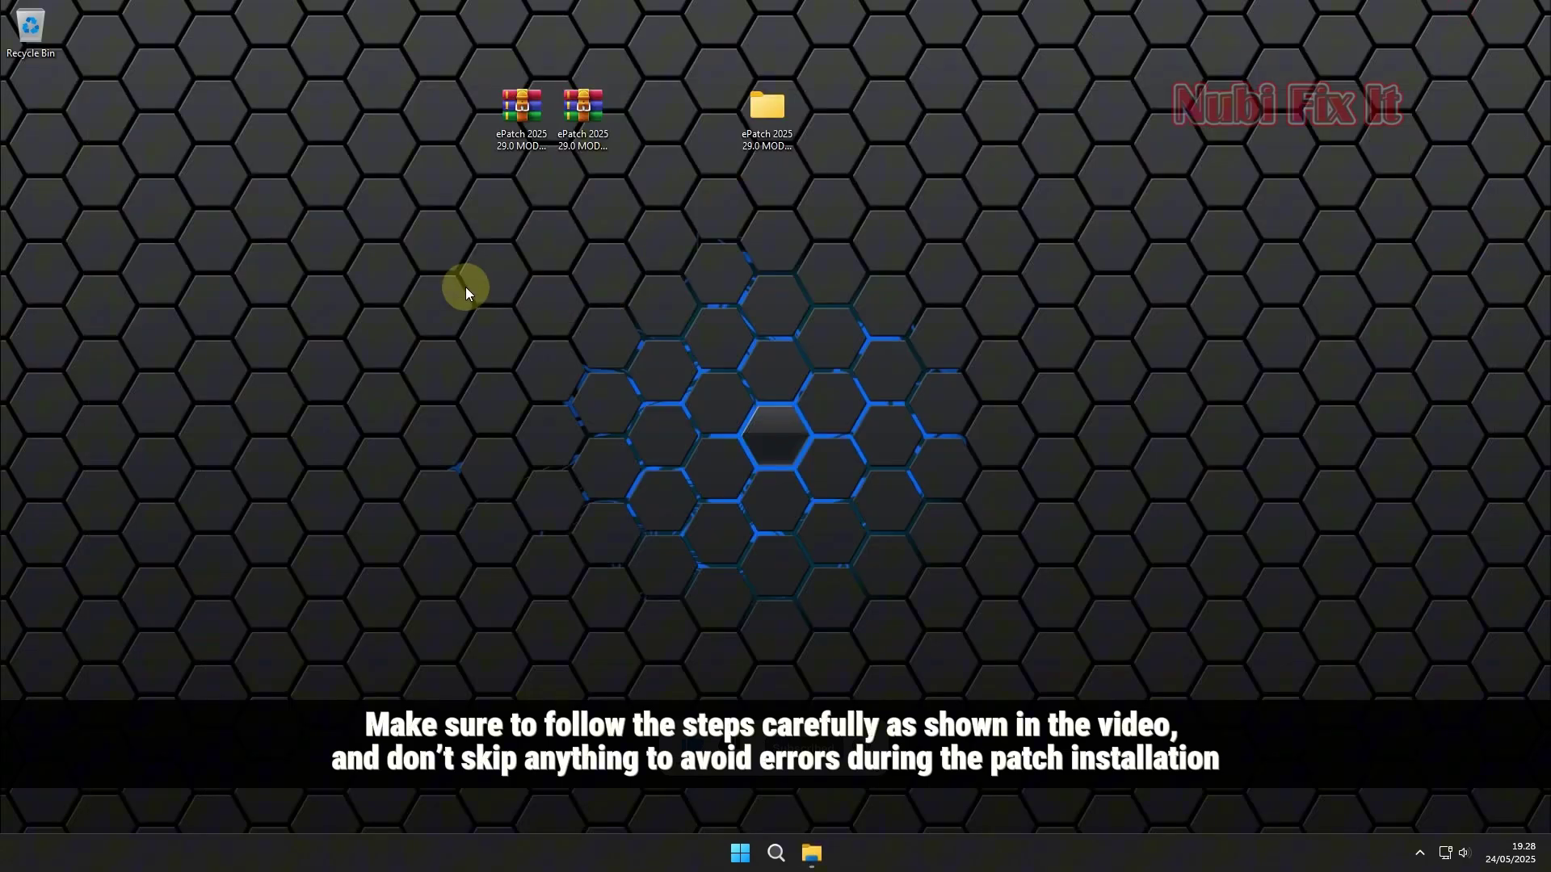
# - Create a new desktop folder named eFootball and check its contents
pyautogui.rightClick(464, 289)
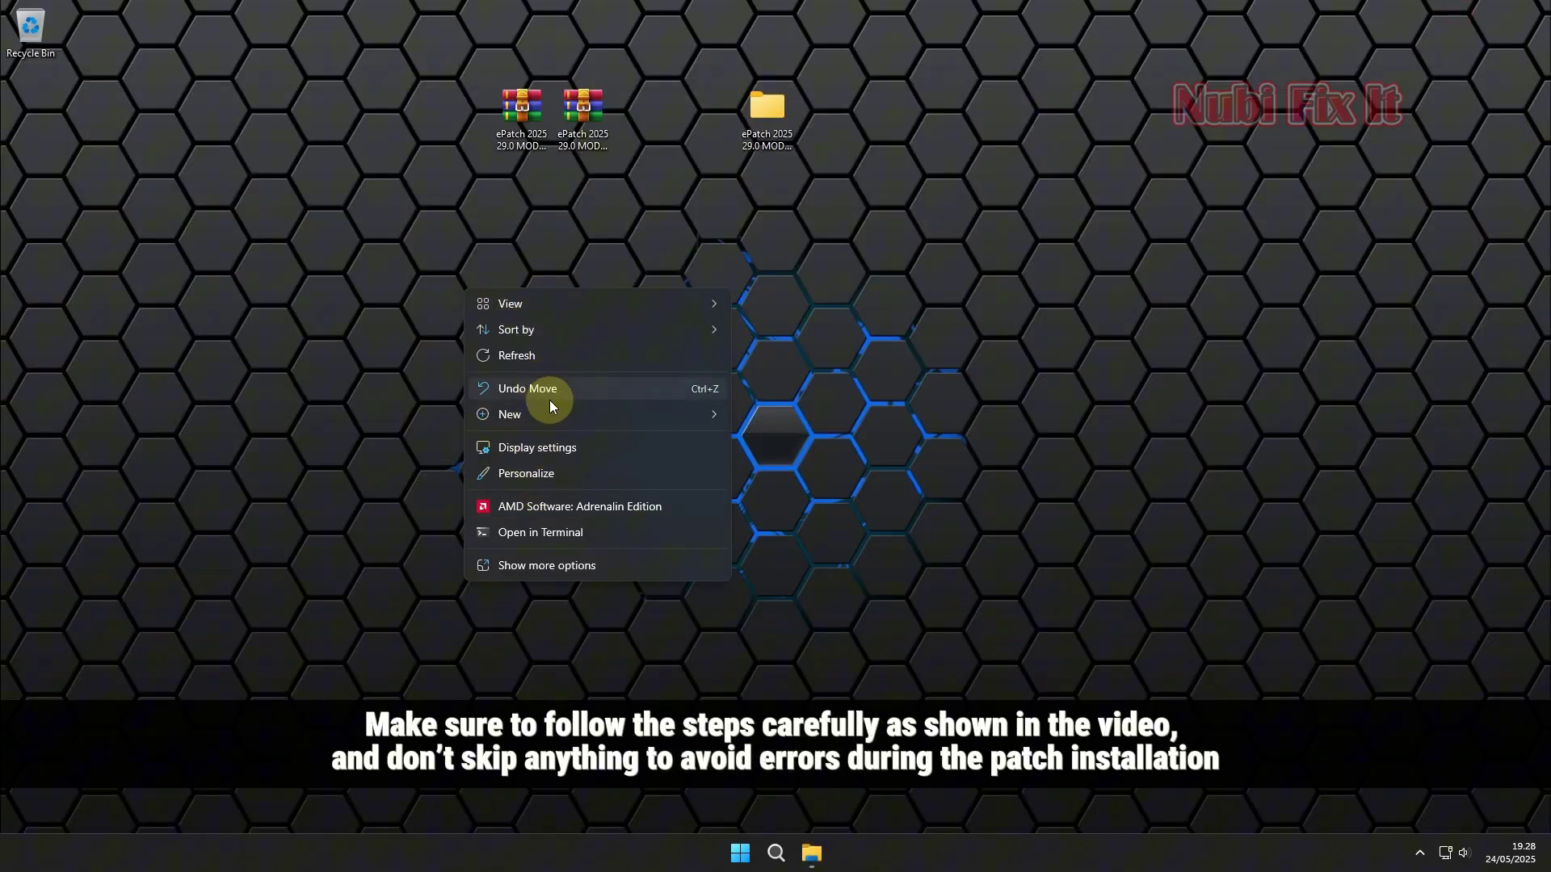
pyautogui.moveTo(592, 412)
pyautogui.click(752, 412)
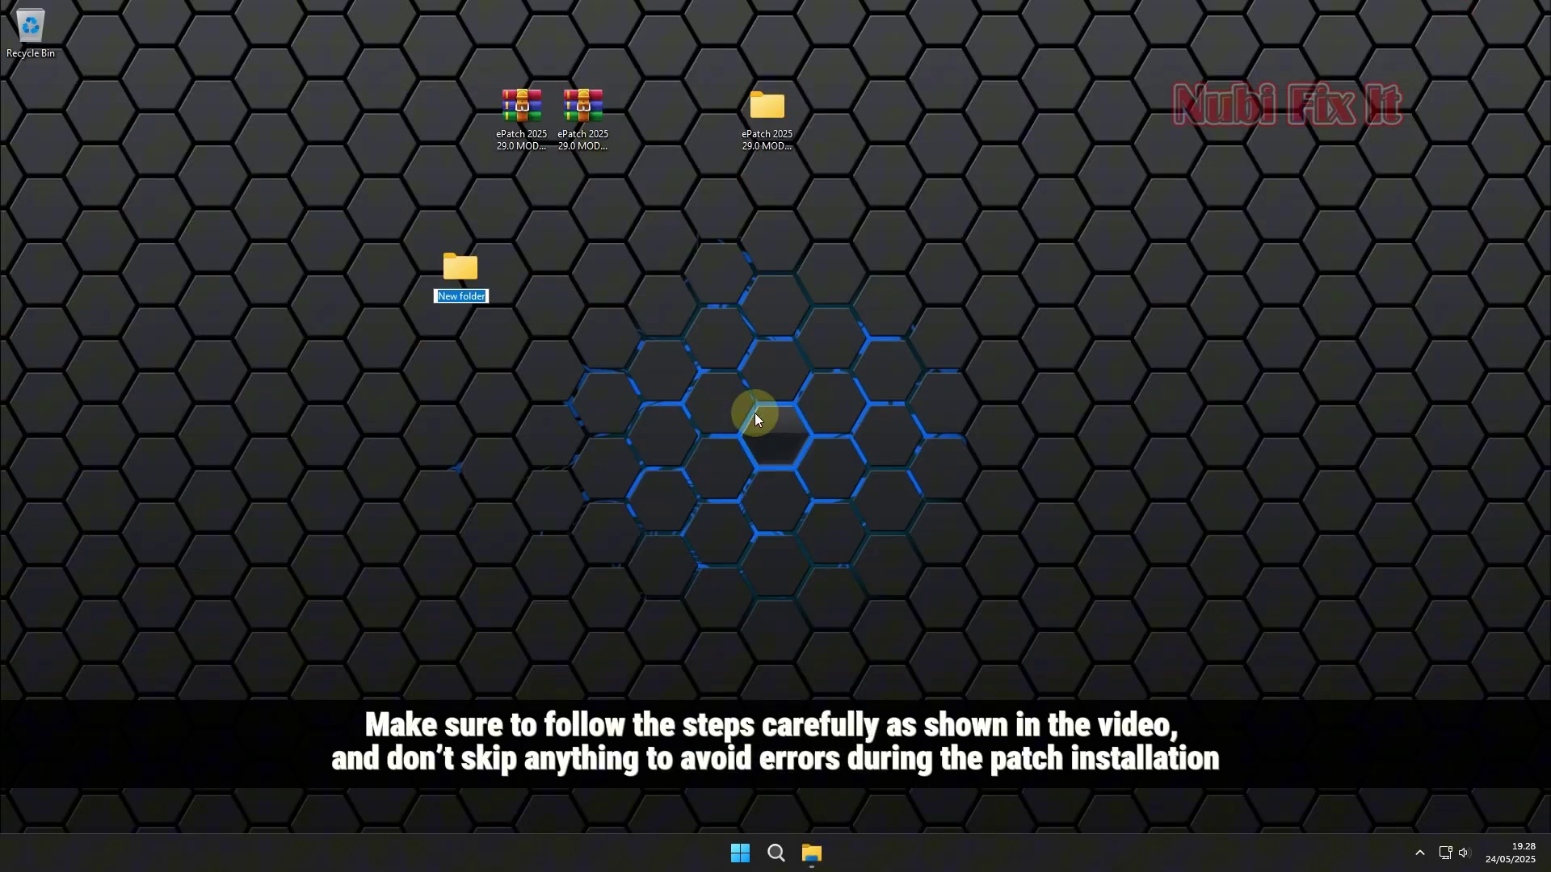
pyautogui.write('eF')
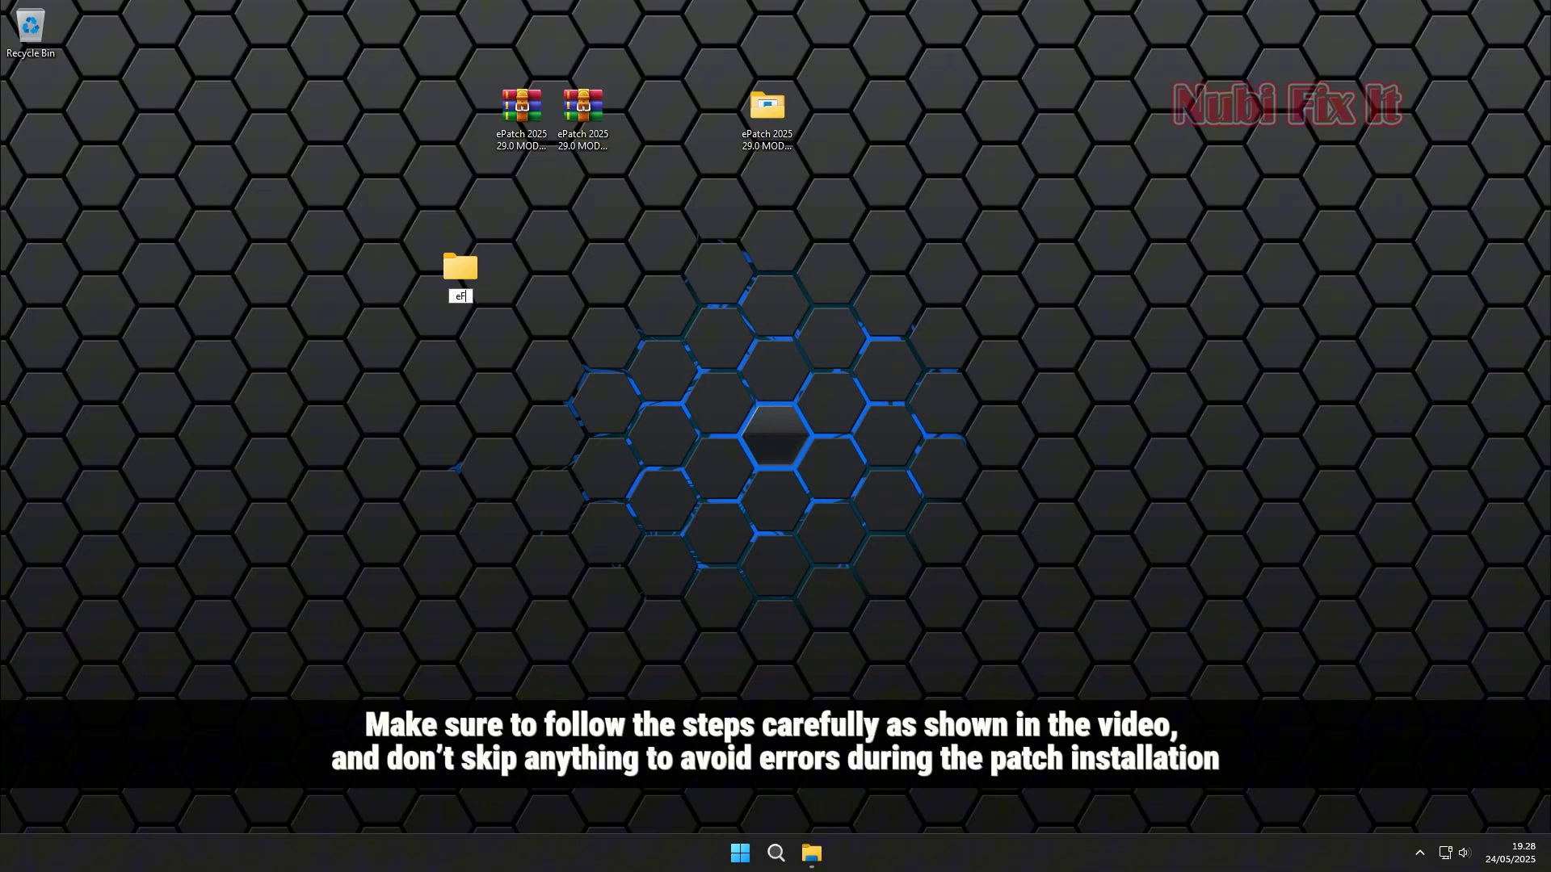
pyautogui.write('ootball')
pyautogui.press('Return')
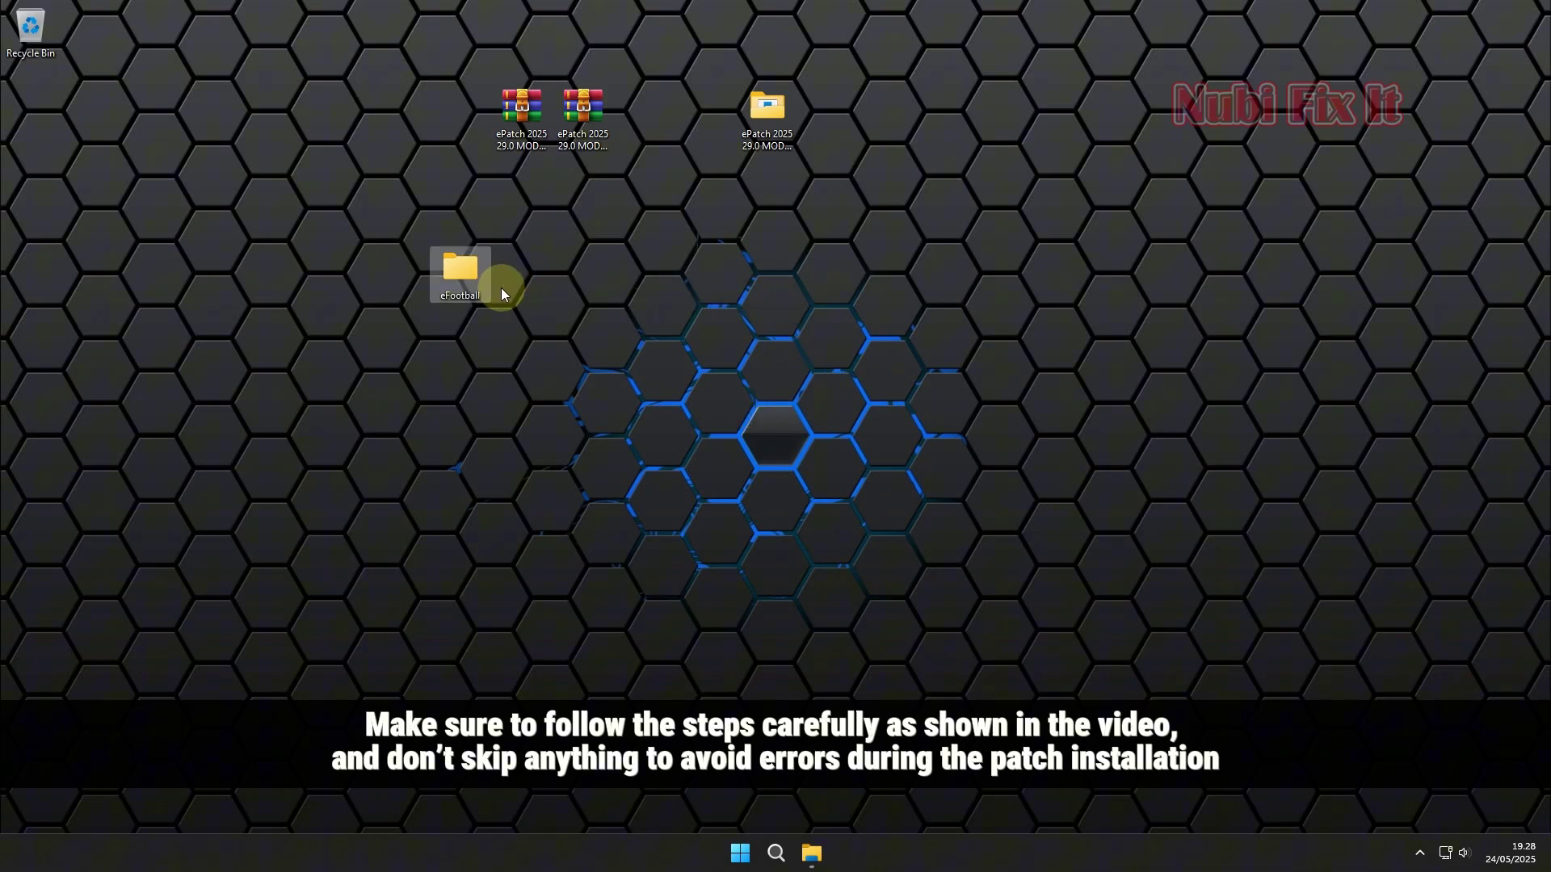
pyautogui.click(462, 273)
pyautogui.doubleClick(464, 273)
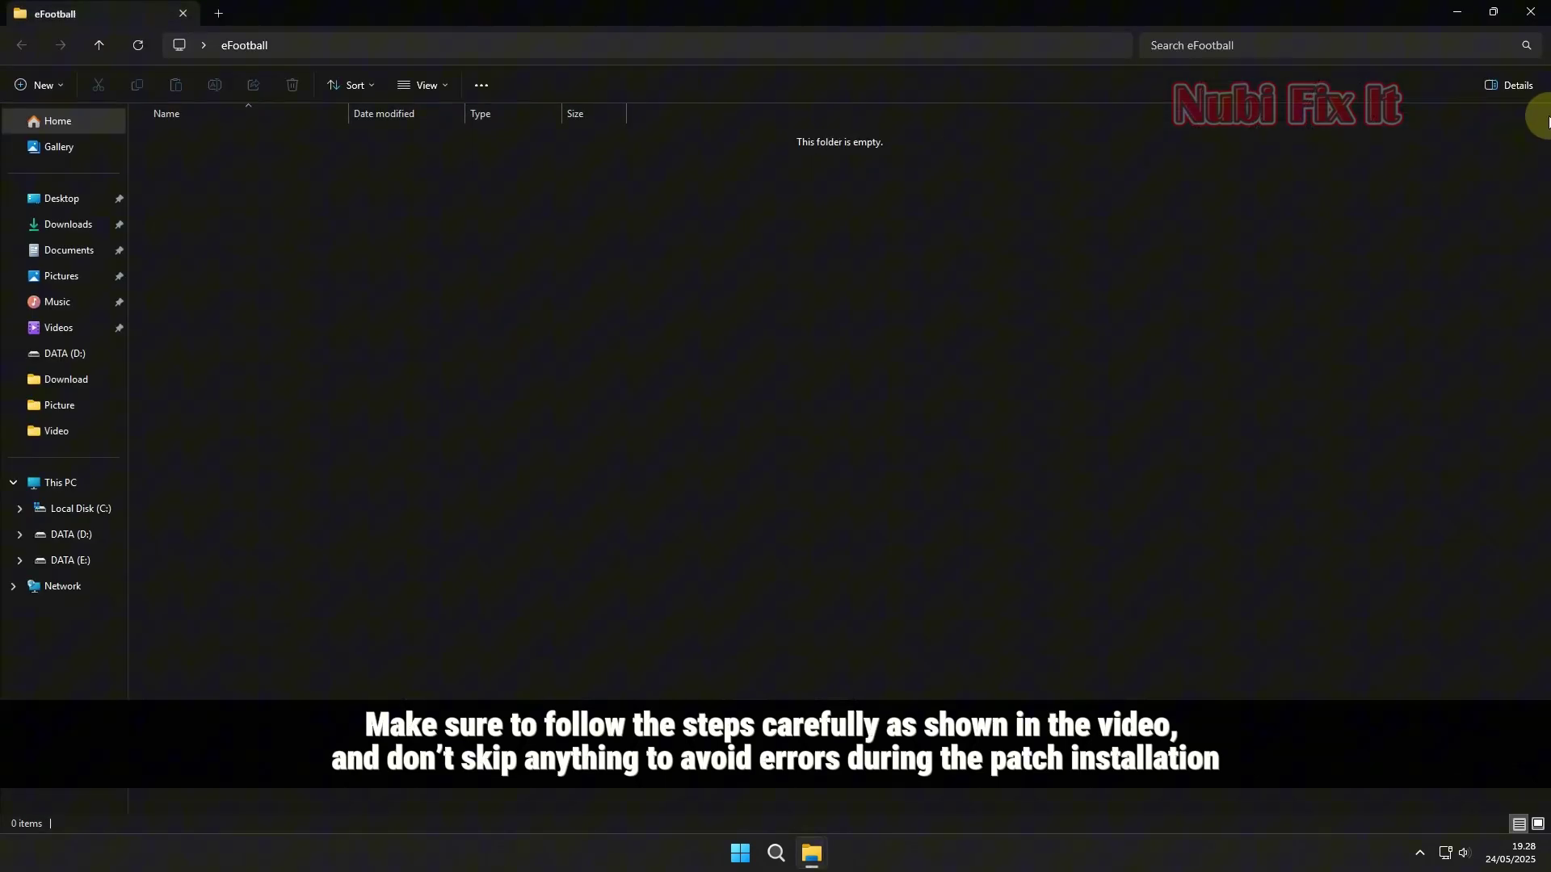
pyautogui.click(1531, 12)
# - Run ePatch 2025 29.0 MODY 99.exe from the extracted folder as administrator and close the folder window
pyautogui.doubleClick(772, 113)
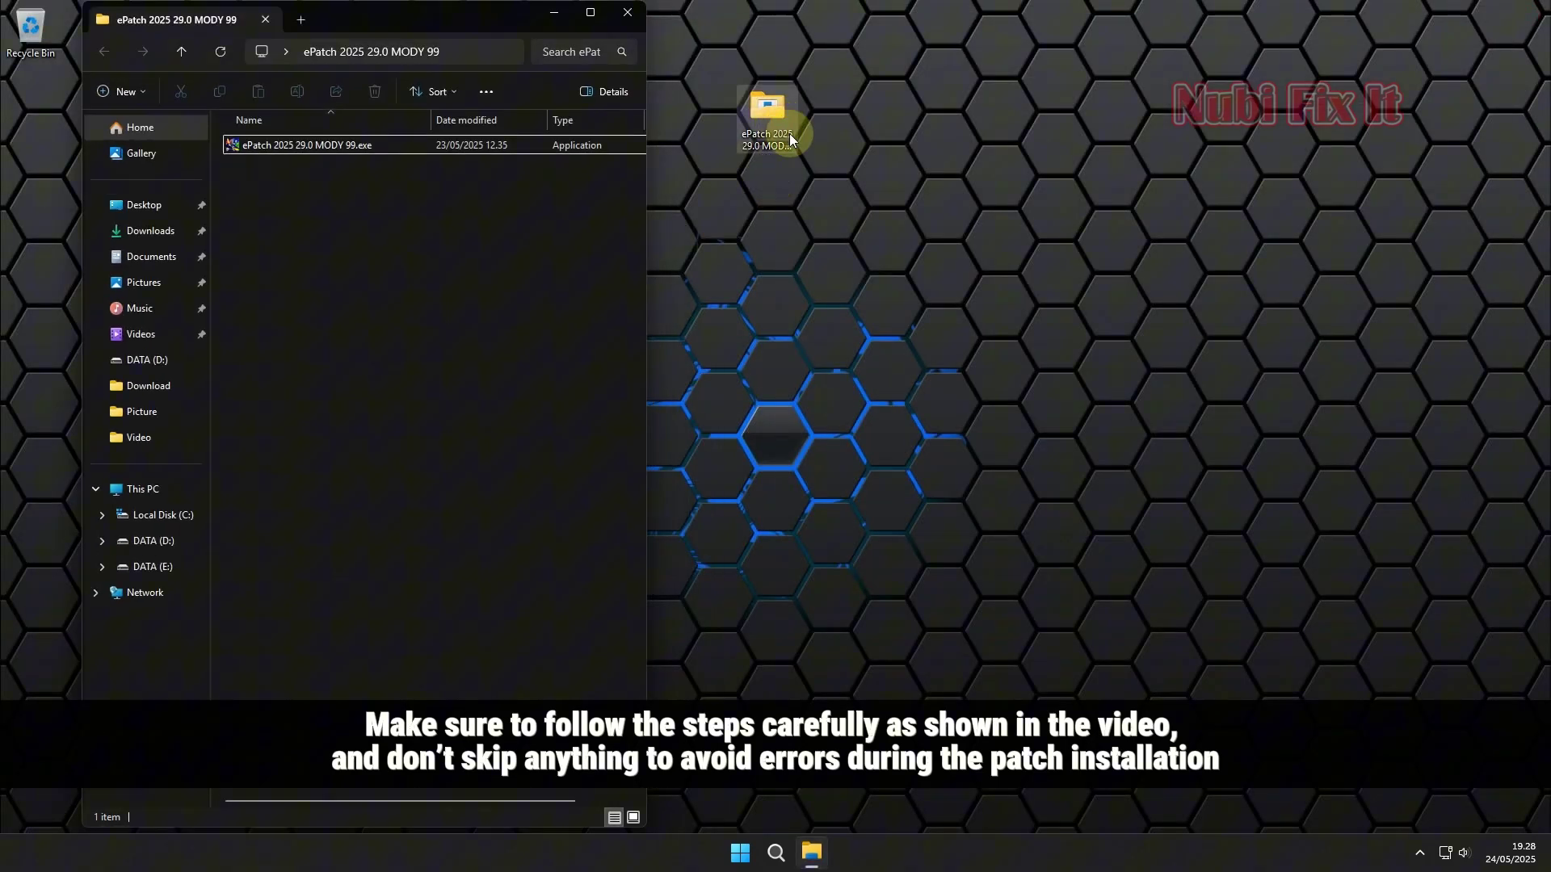
pyautogui.click(282, 146)
pyautogui.rightClick(282, 146)
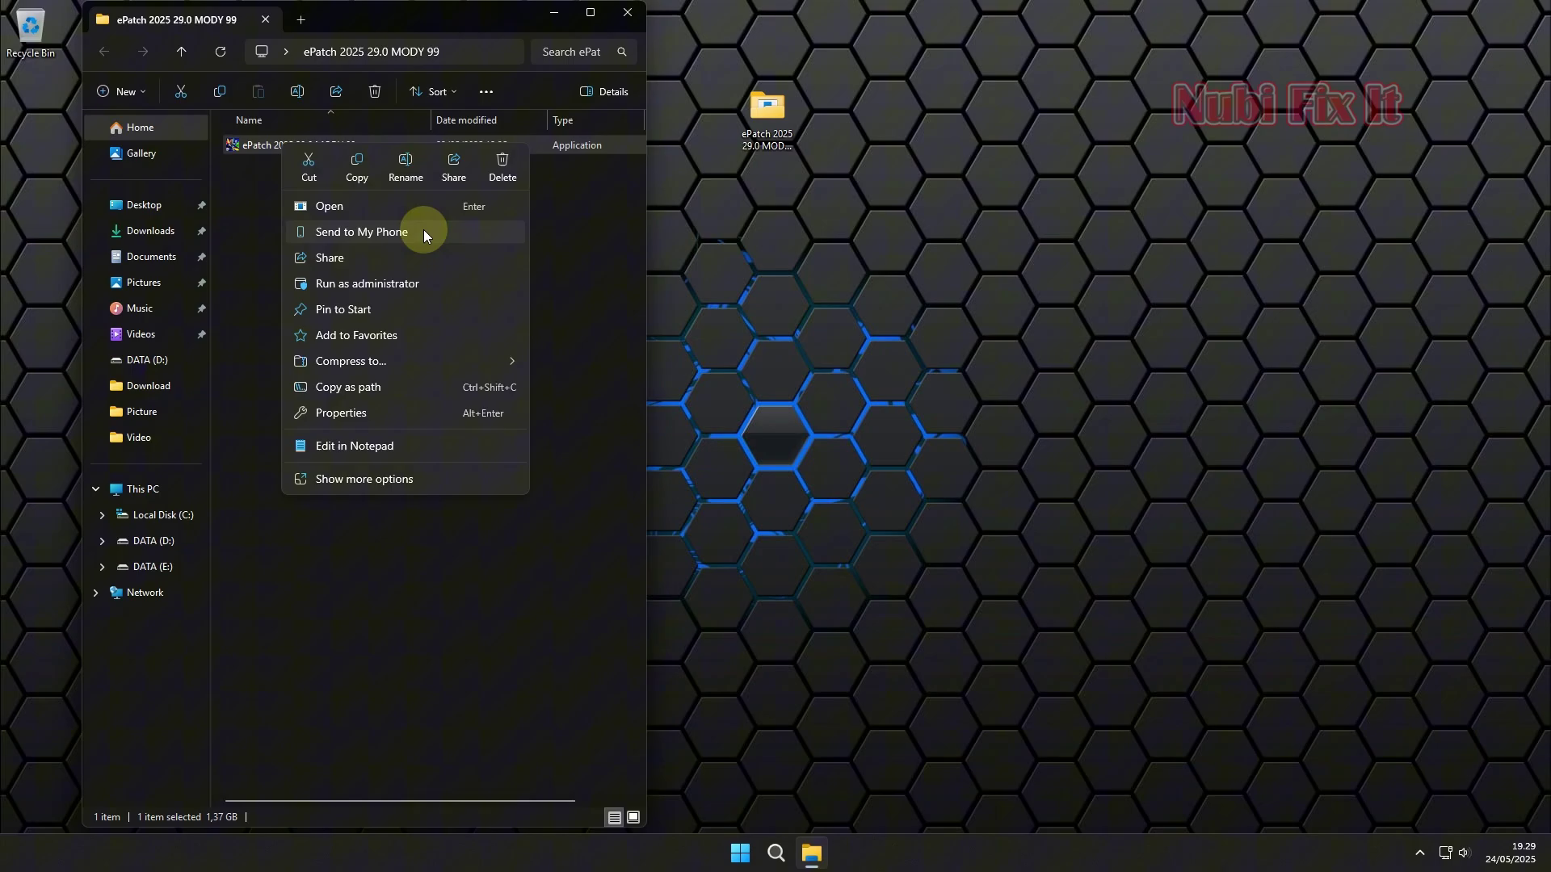
pyautogui.click(573, 278)
pyautogui.click(573, 278)
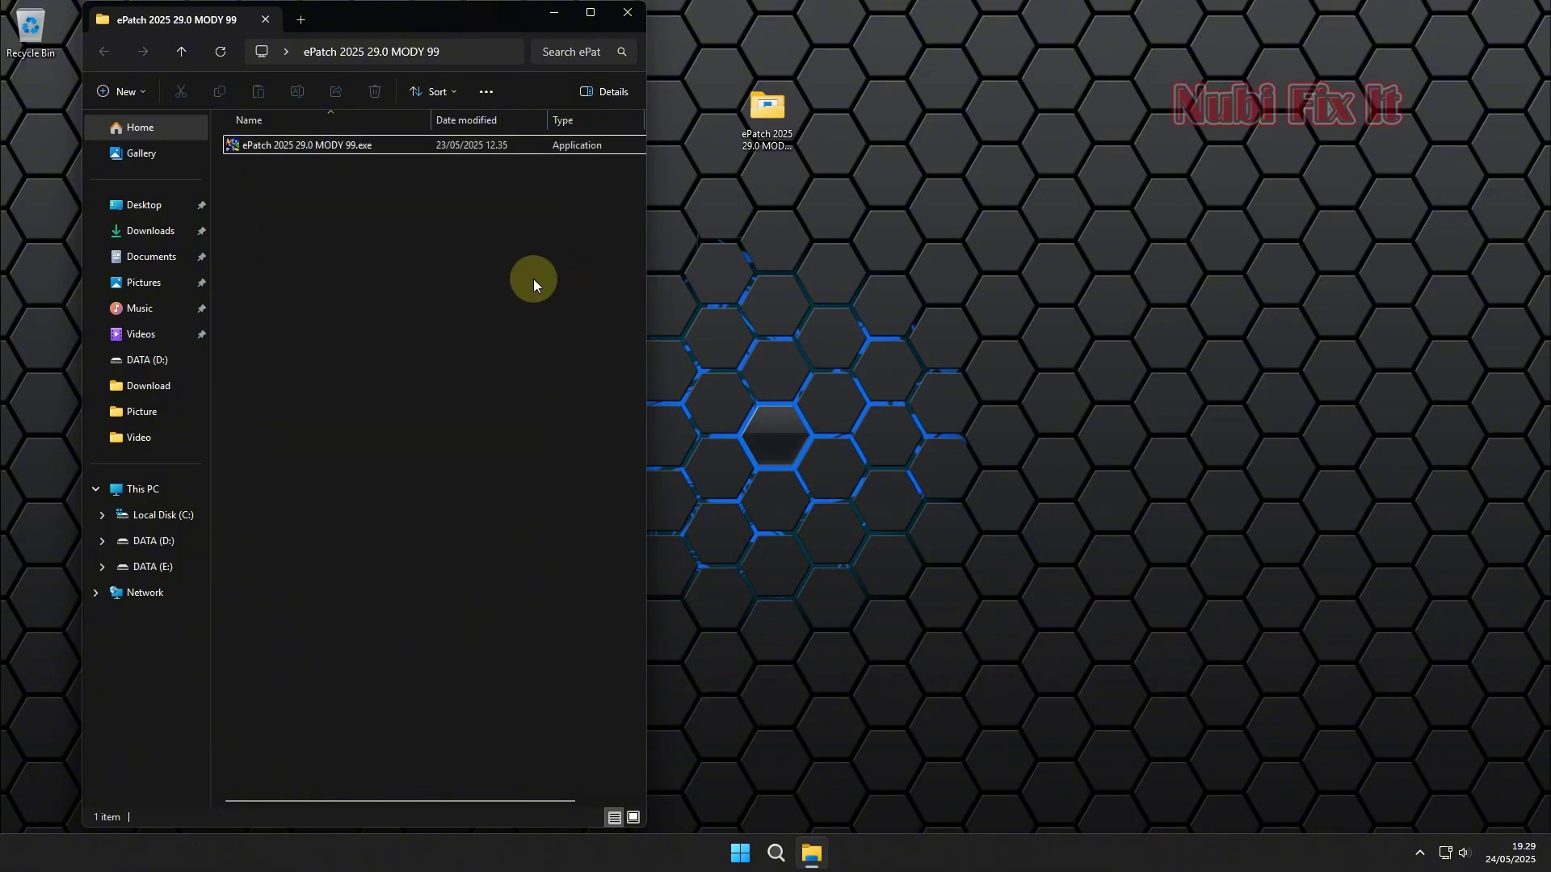
pyautogui.rightClick(292, 147)
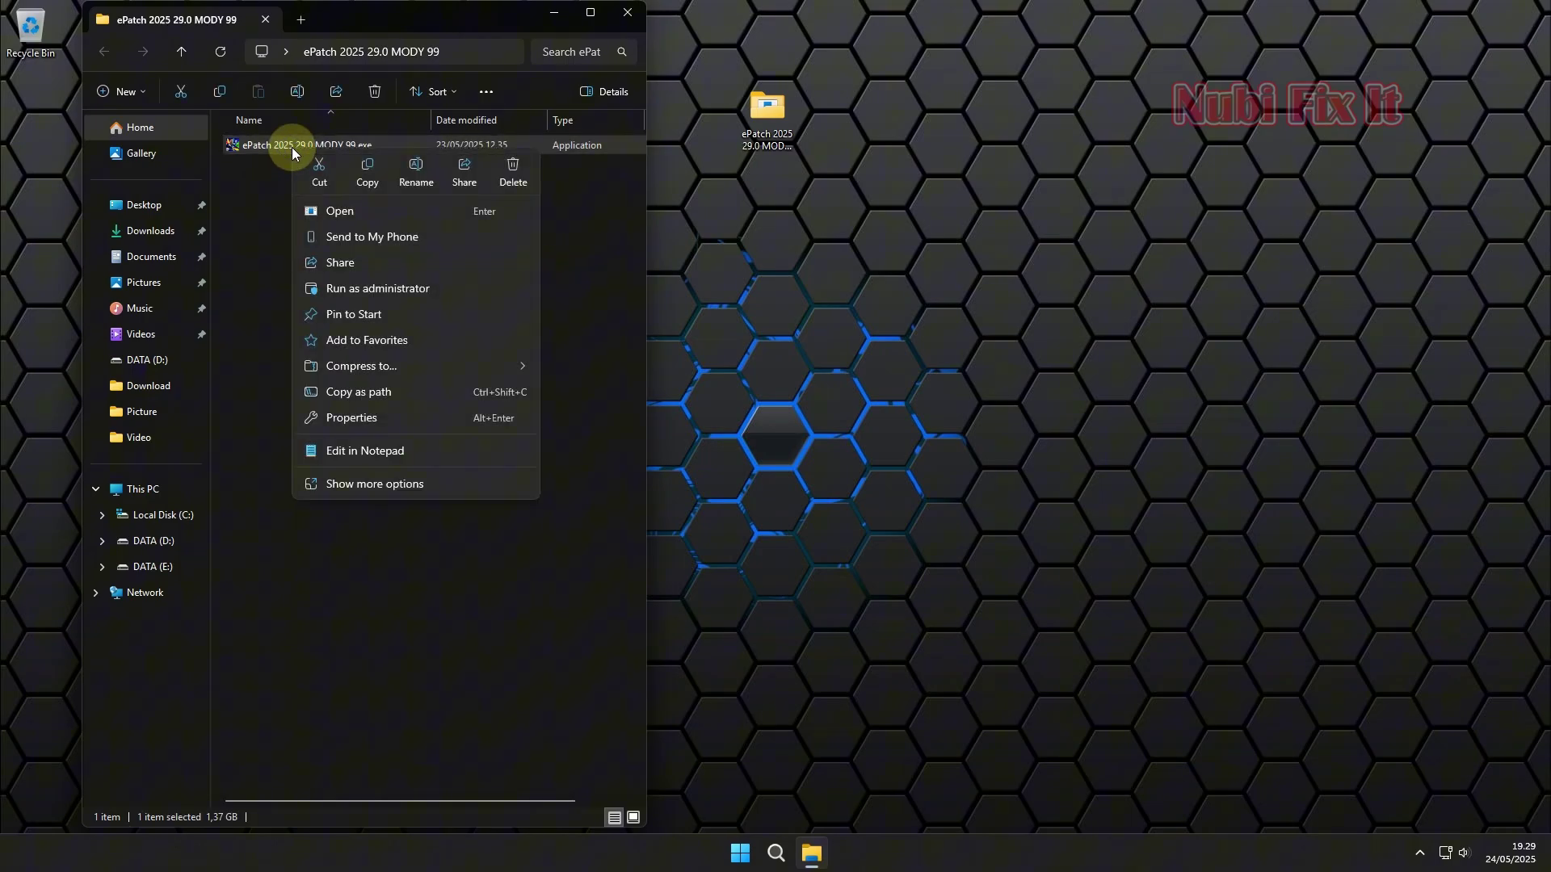
pyautogui.click(380, 289)
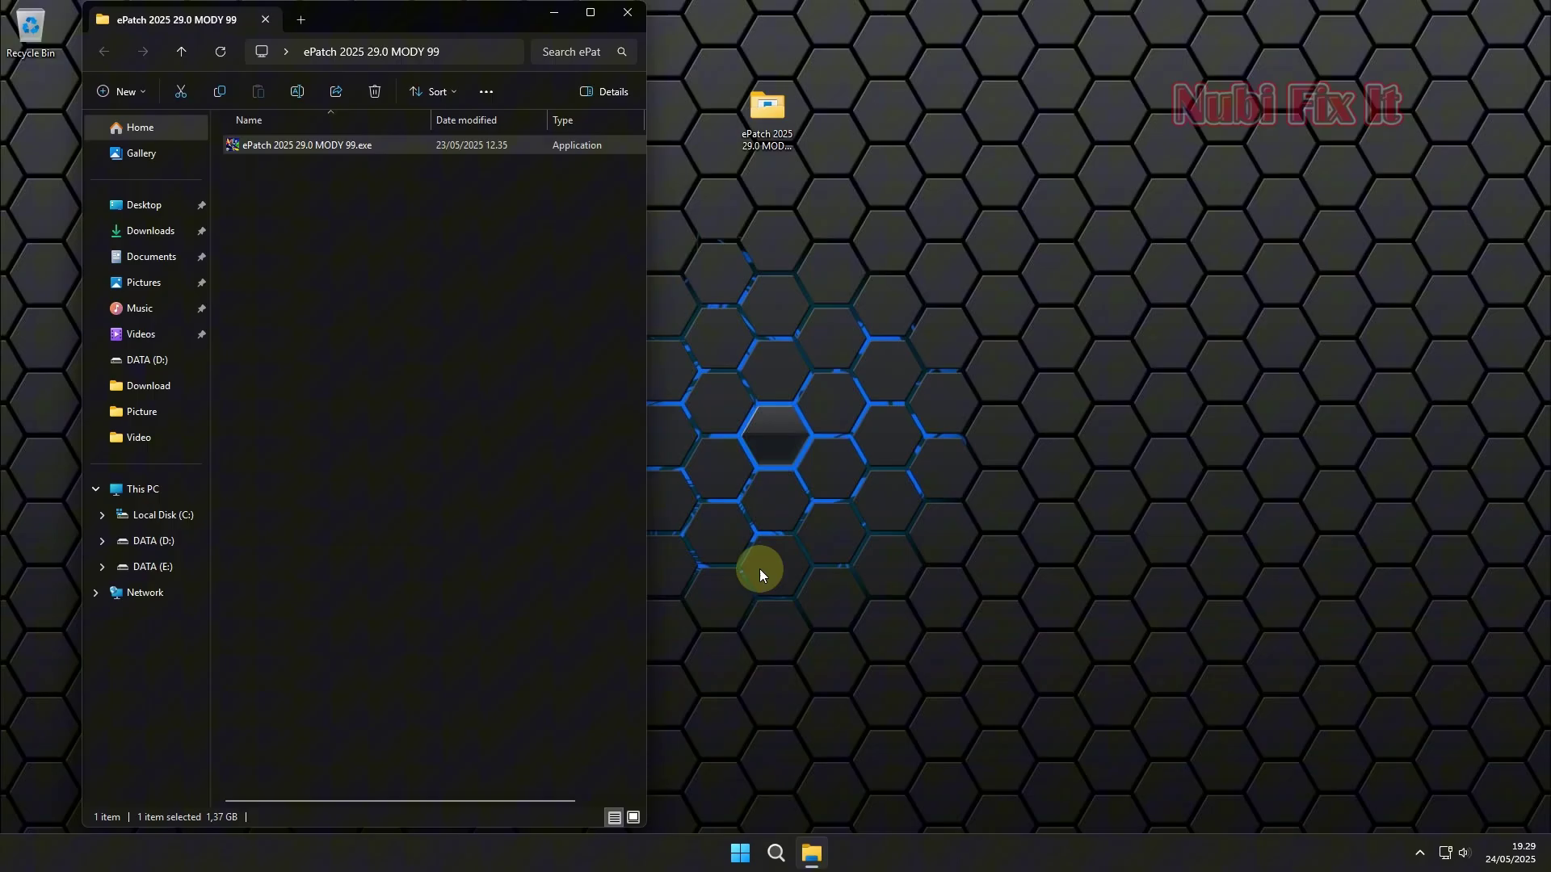
pyautogui.click(627, 13)
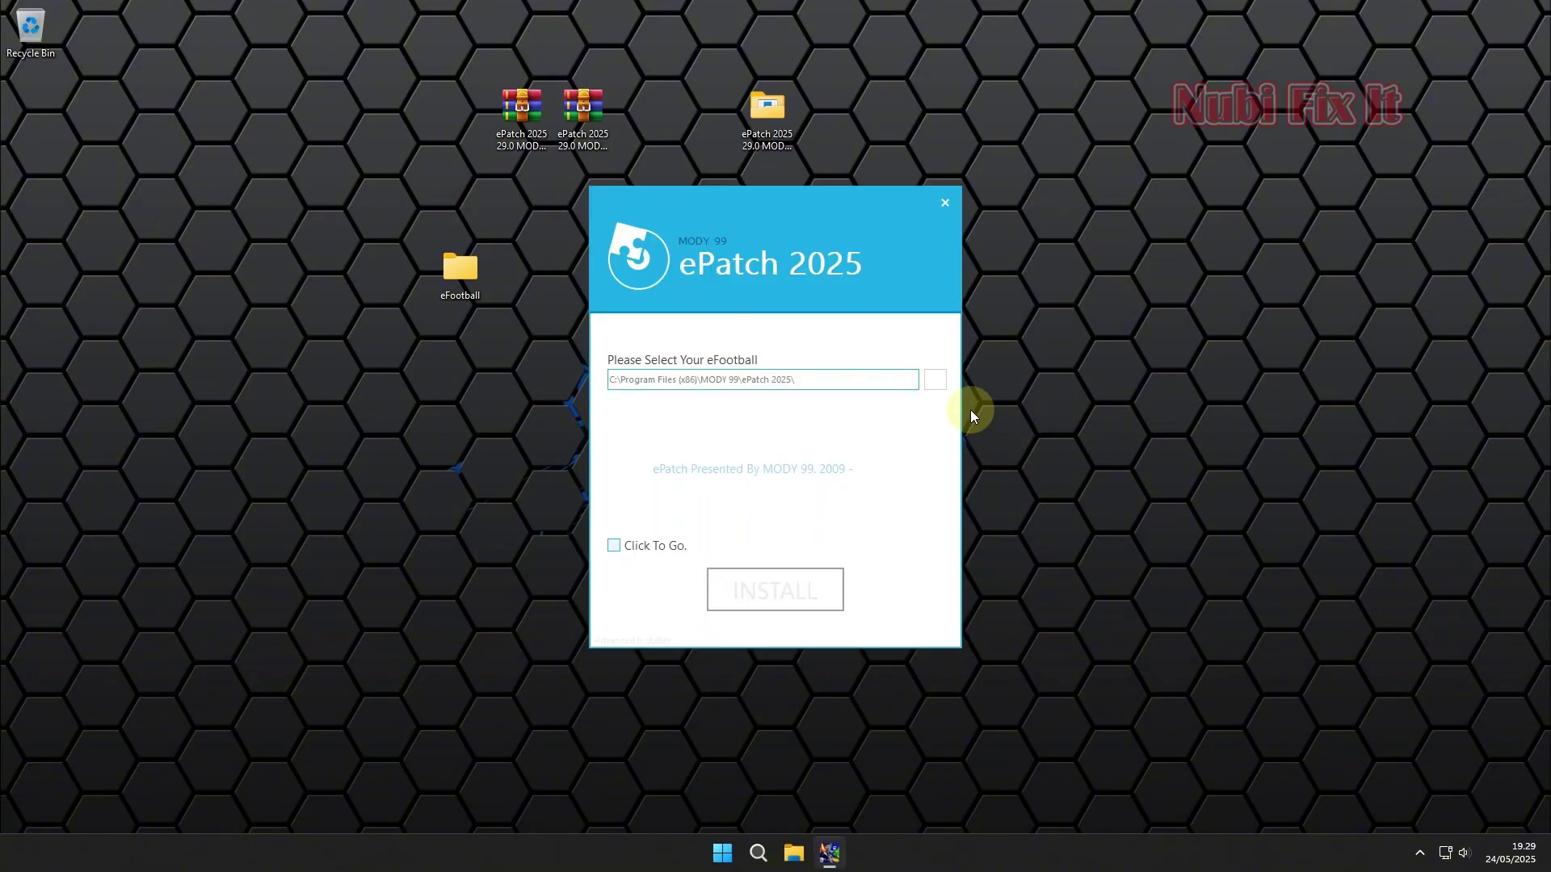
# - Set the installation location to the desktop's eFootball folder, enable Click To Go and start the installation
pyautogui.click(935, 380)
pyautogui.scroll(3, 681, 435)
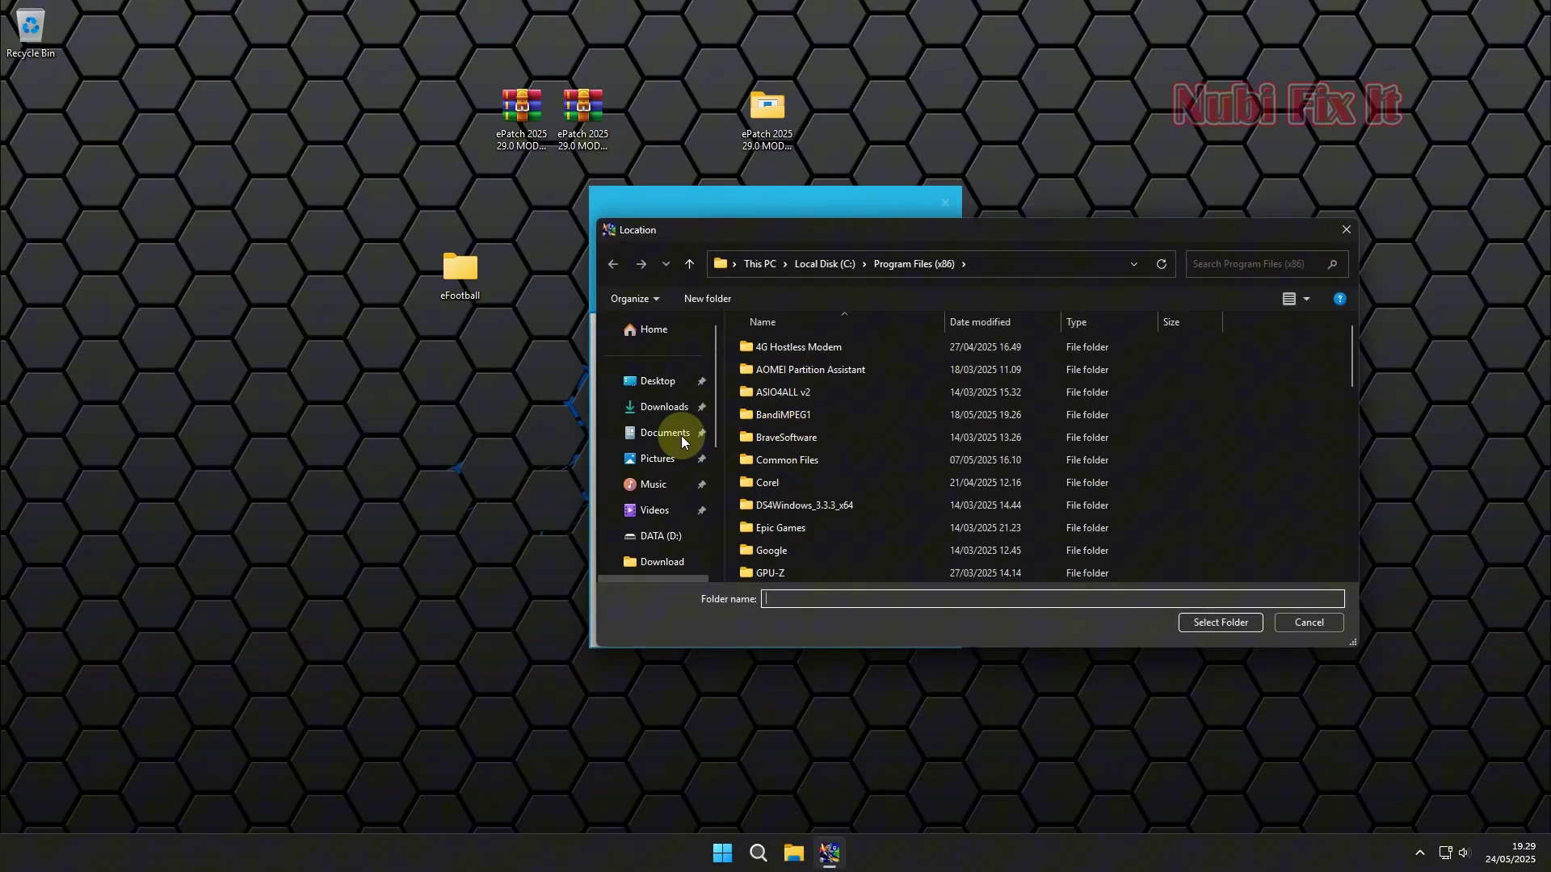
pyautogui.click(676, 391)
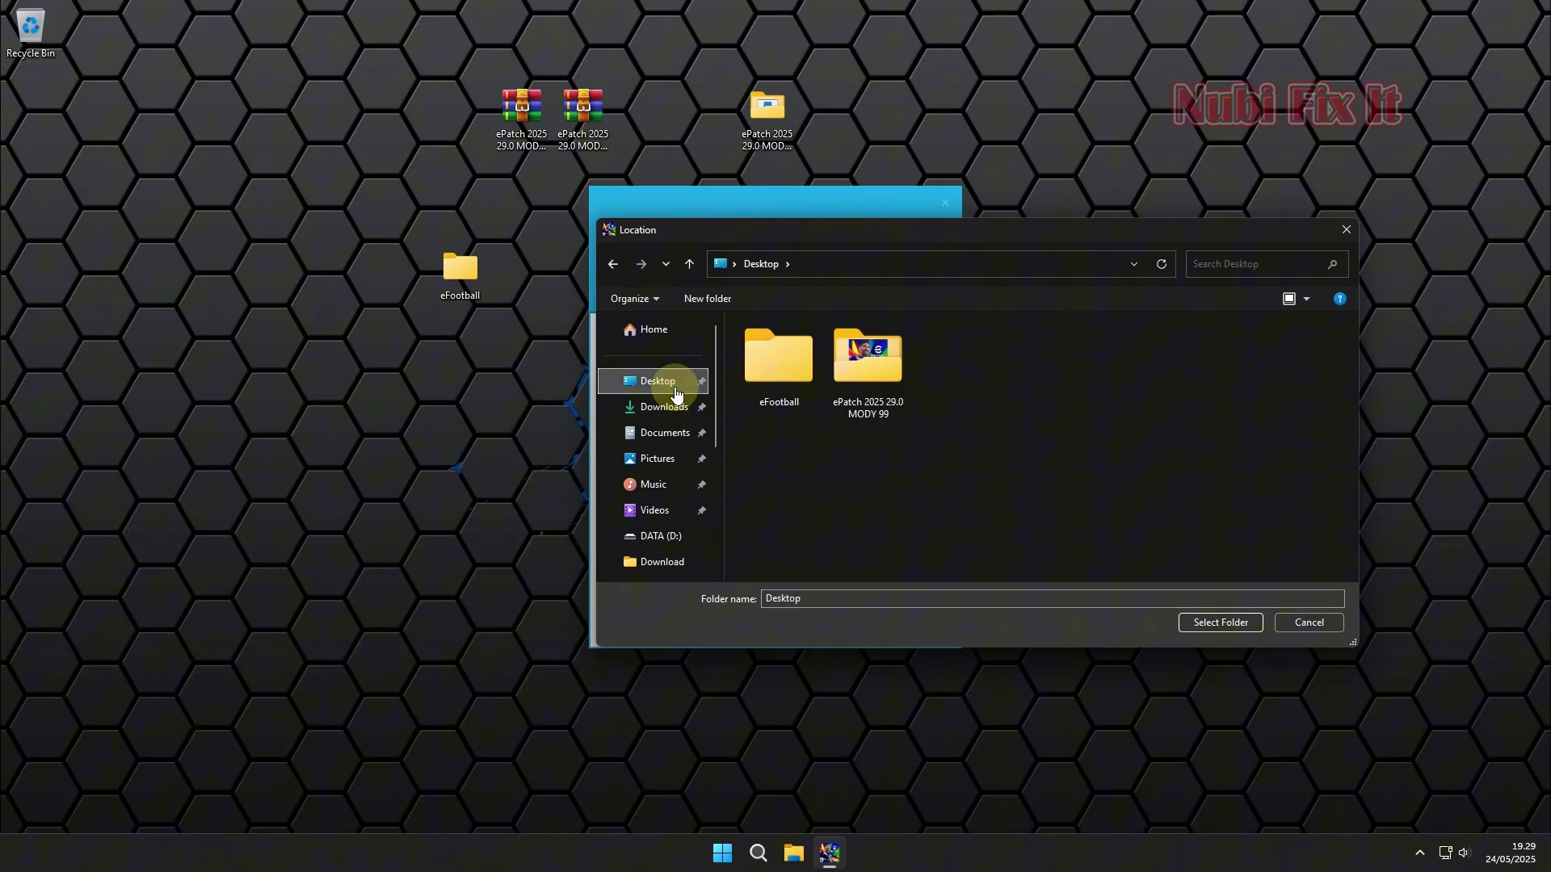
pyautogui.doubleClick(773, 379)
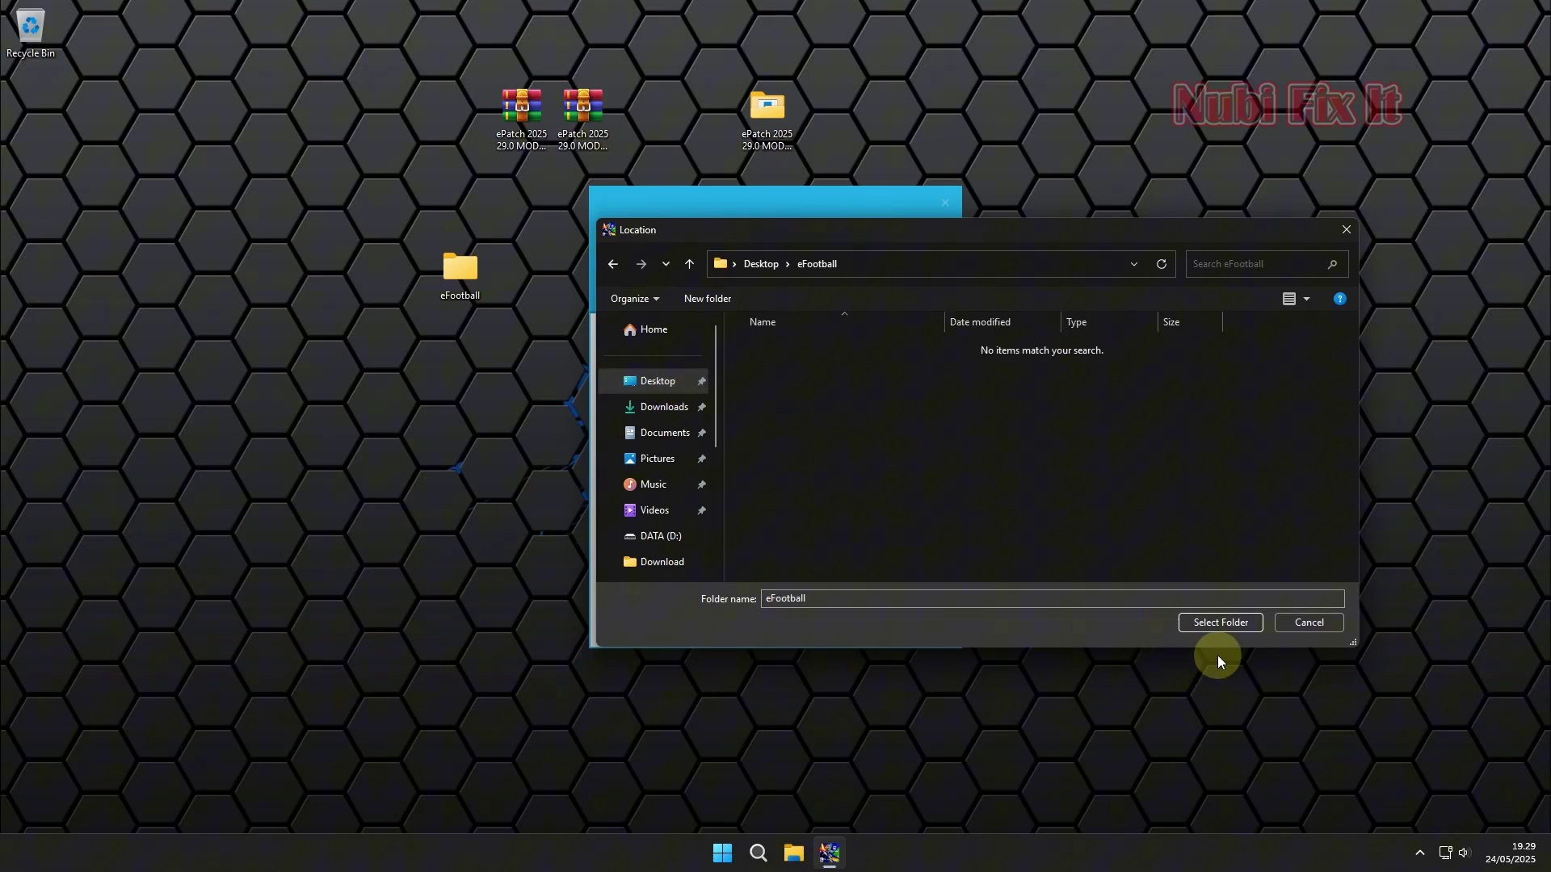
pyautogui.click(1236, 622)
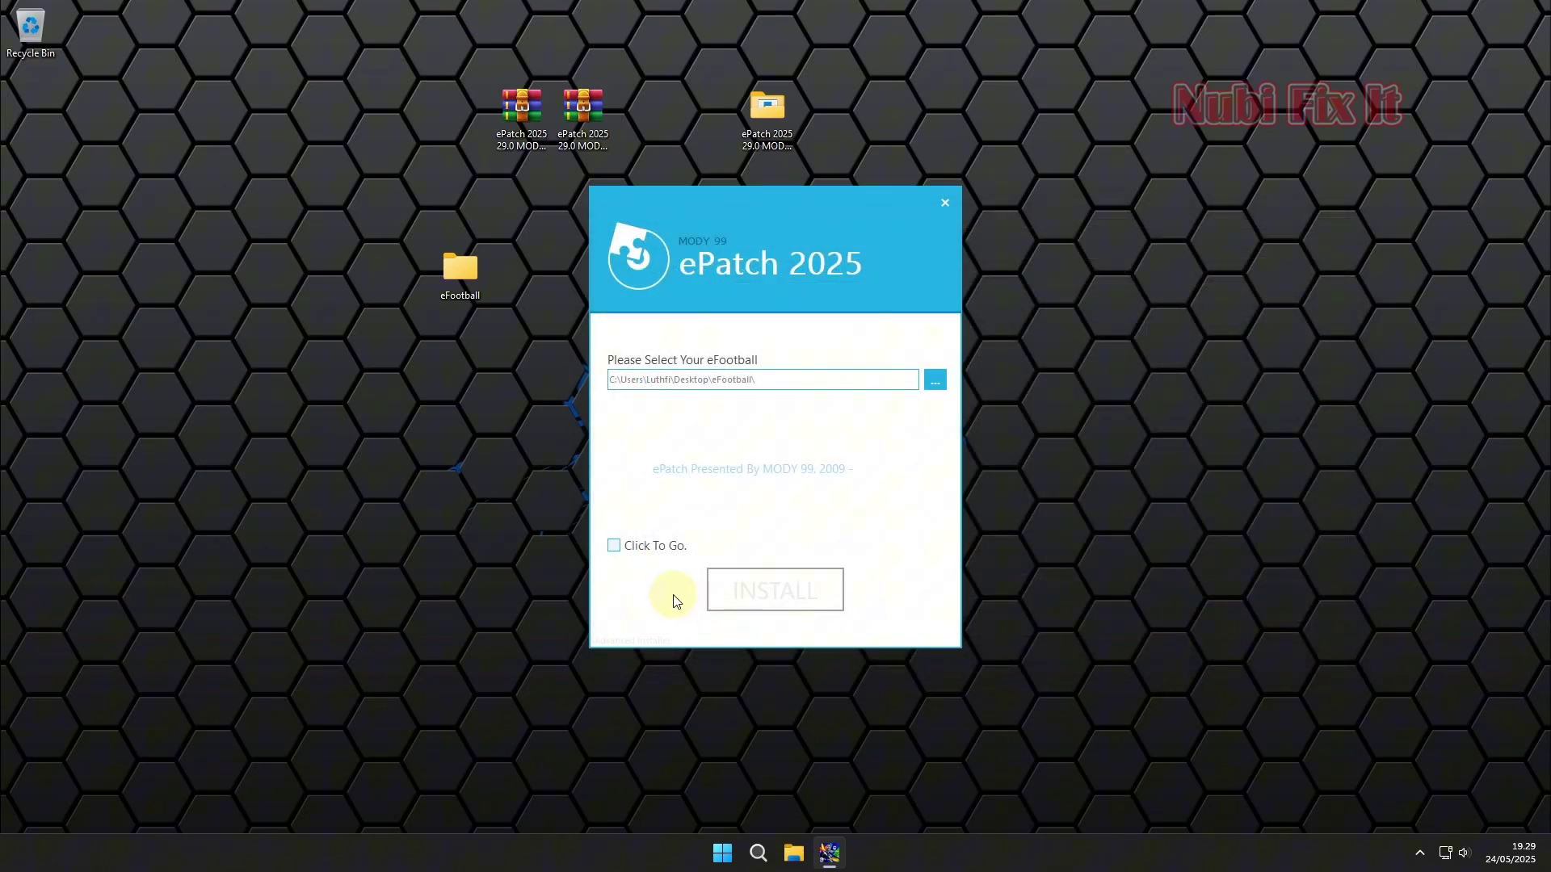
pyautogui.click(656, 546)
pyautogui.click(735, 592)
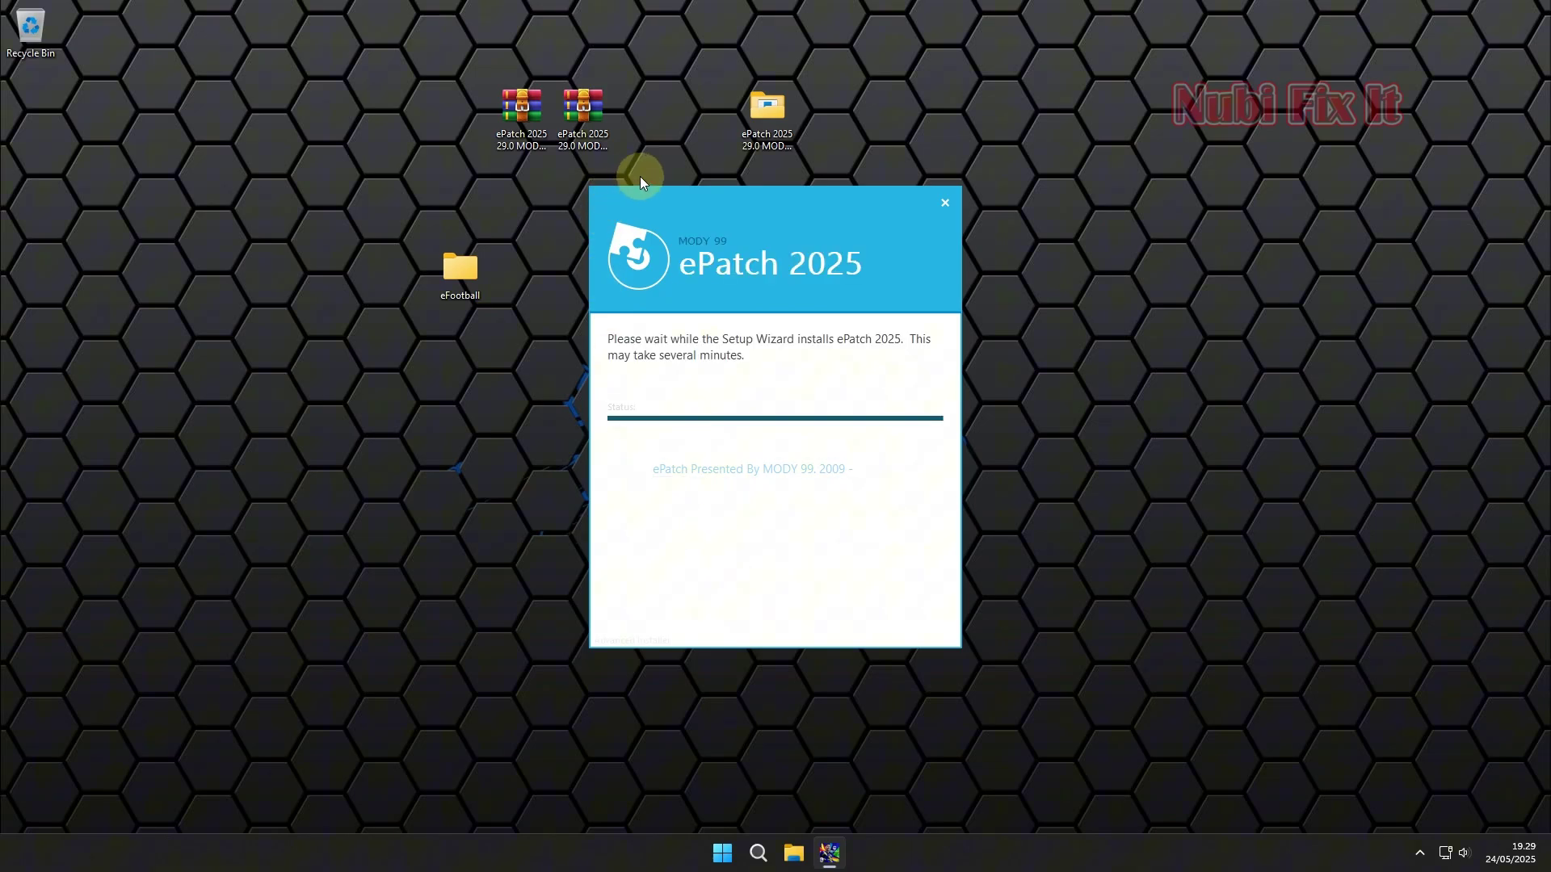
# - Permanently delete the two ePatch RAR archives from the desktop
pyautogui.moveTo(656, 158); pyautogui.dragTo(497, 84)
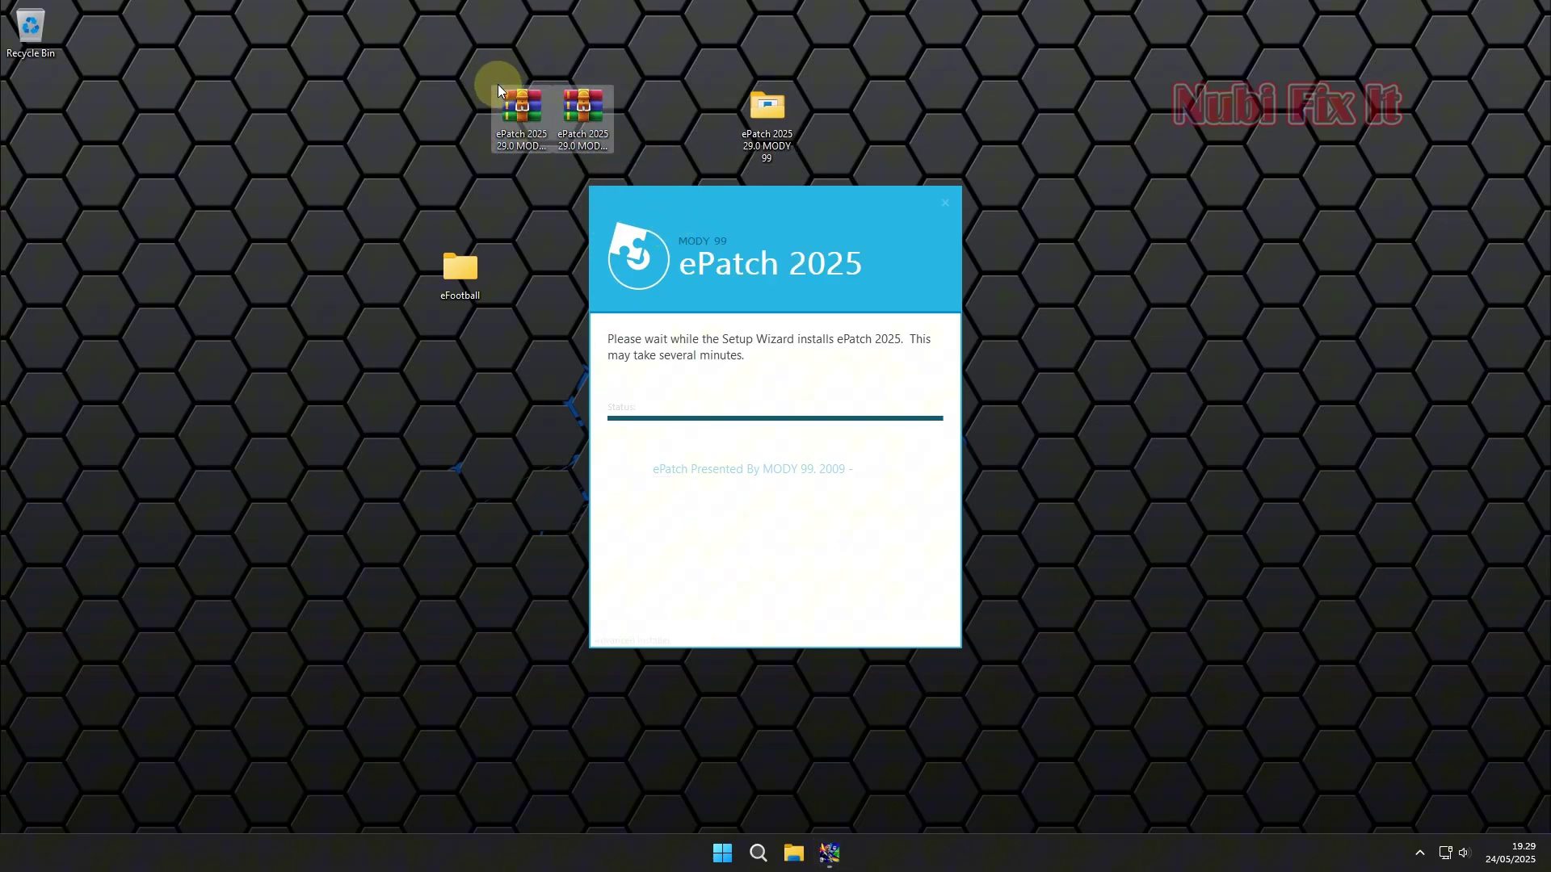
pyautogui.hotkey('shift', 'Delete')
pyautogui.press('Return')
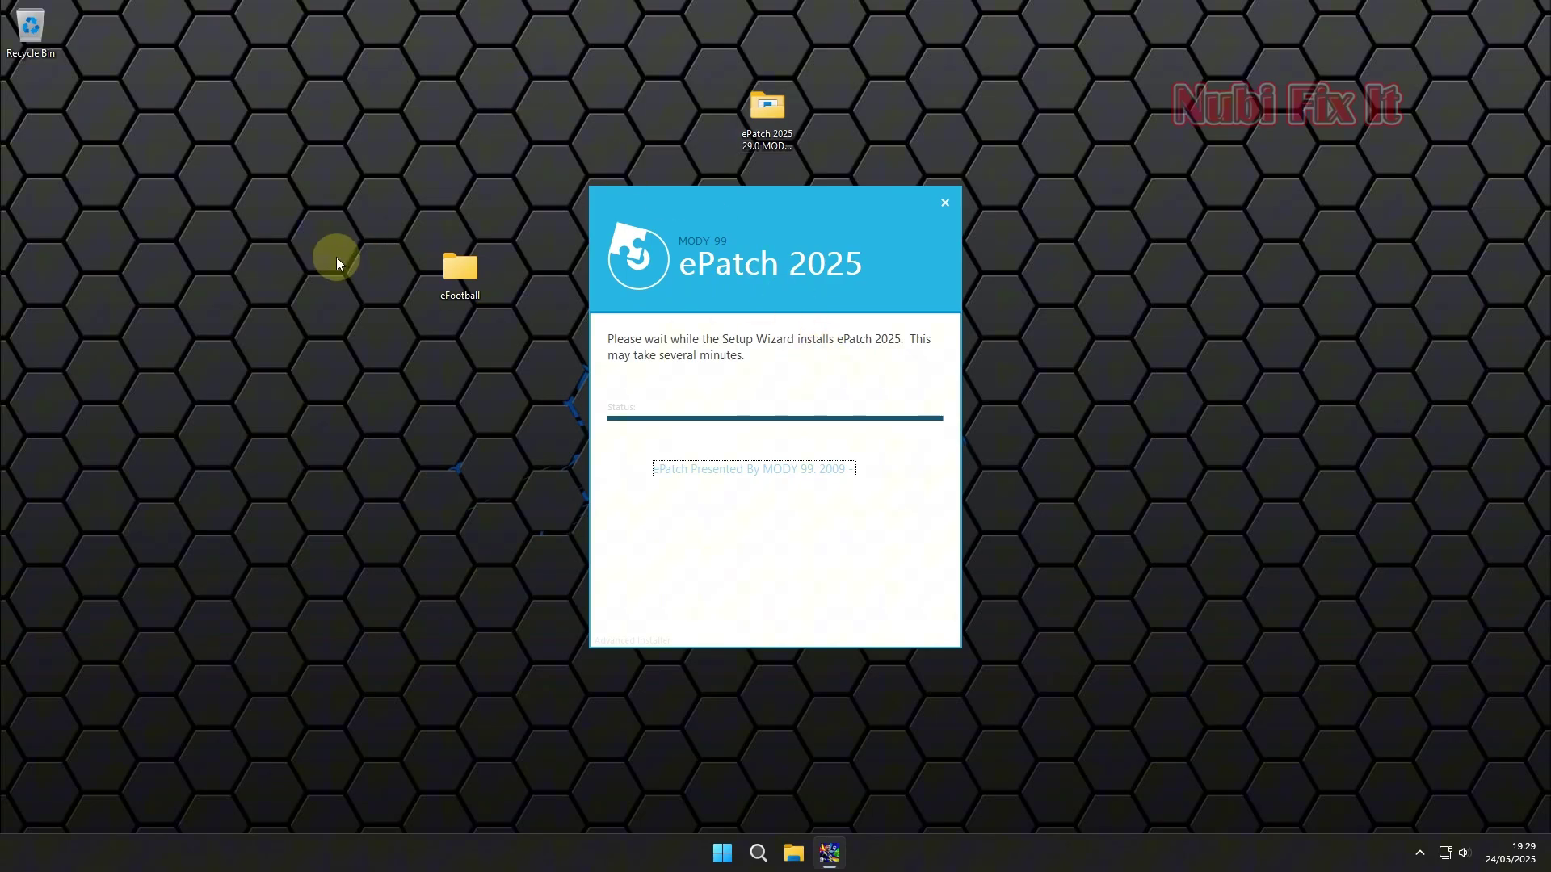
# - Move the eFootball folder to the deleted archives' spot on the desktop and finish the ePatch 2025 installer
pyautogui.moveTo(438, 274); pyautogui.dragTo(561, 117)
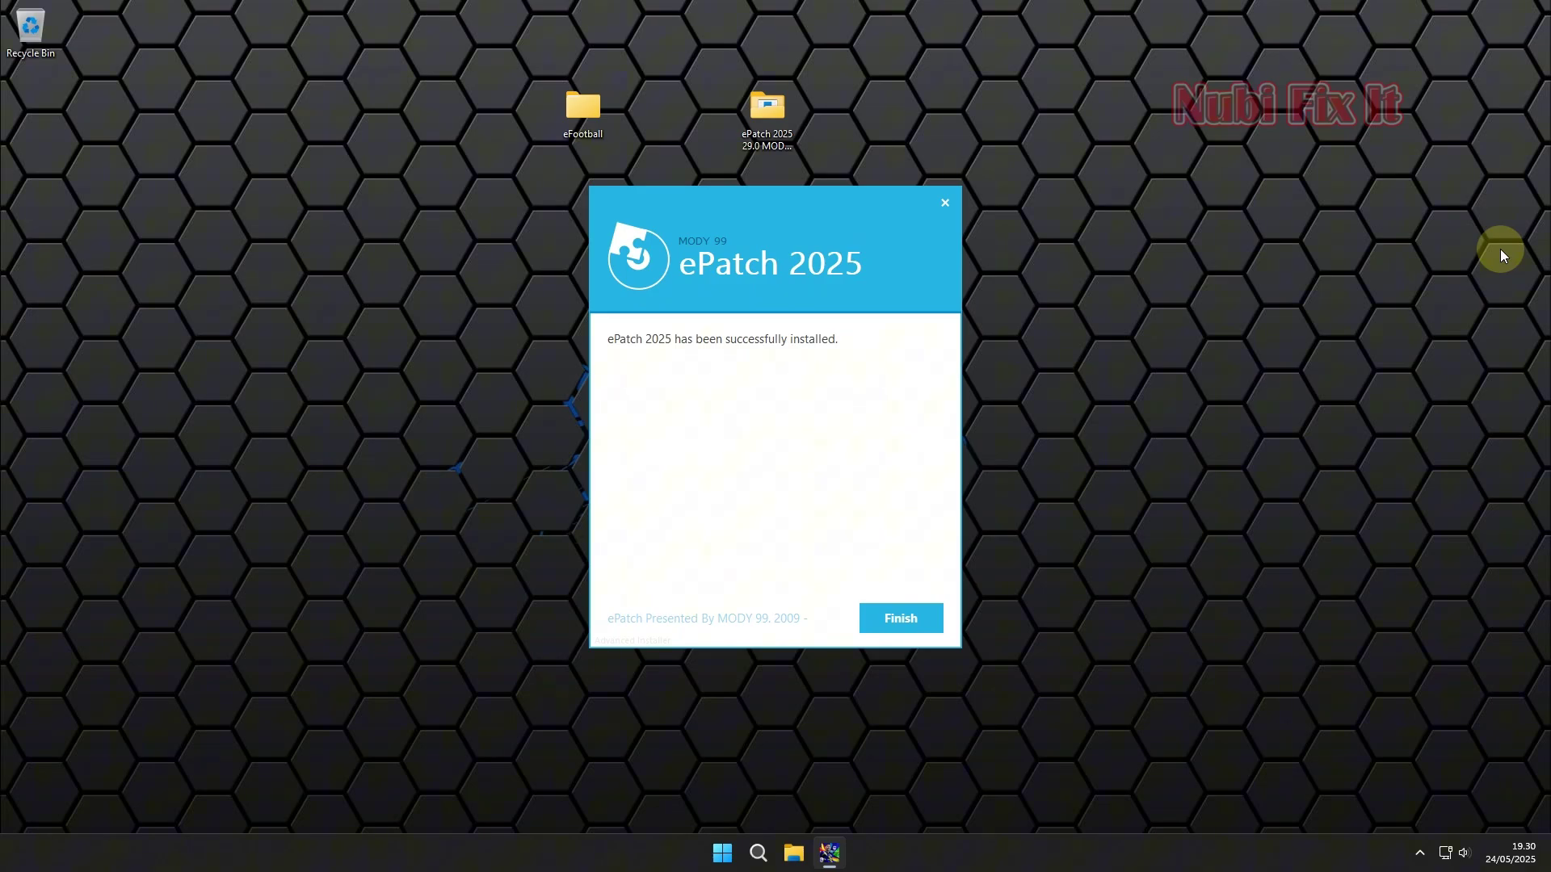
pyautogui.click(928, 616)
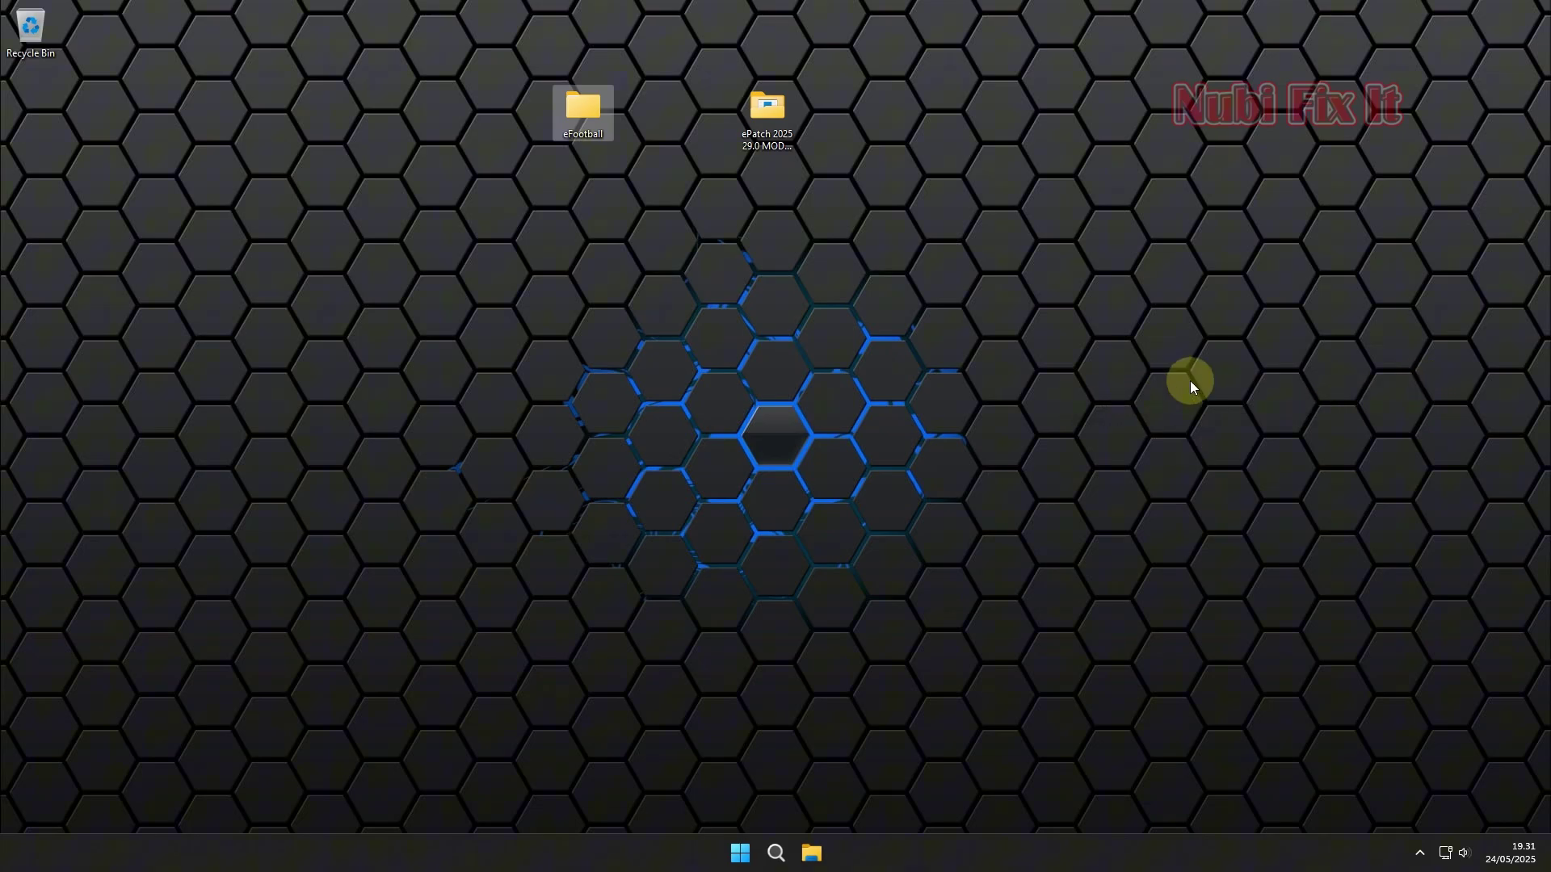
# - Open the desktop's eFootball folder and place it as a smaller window at the desktop's edge
pyautogui.doubleClick(598, 114)
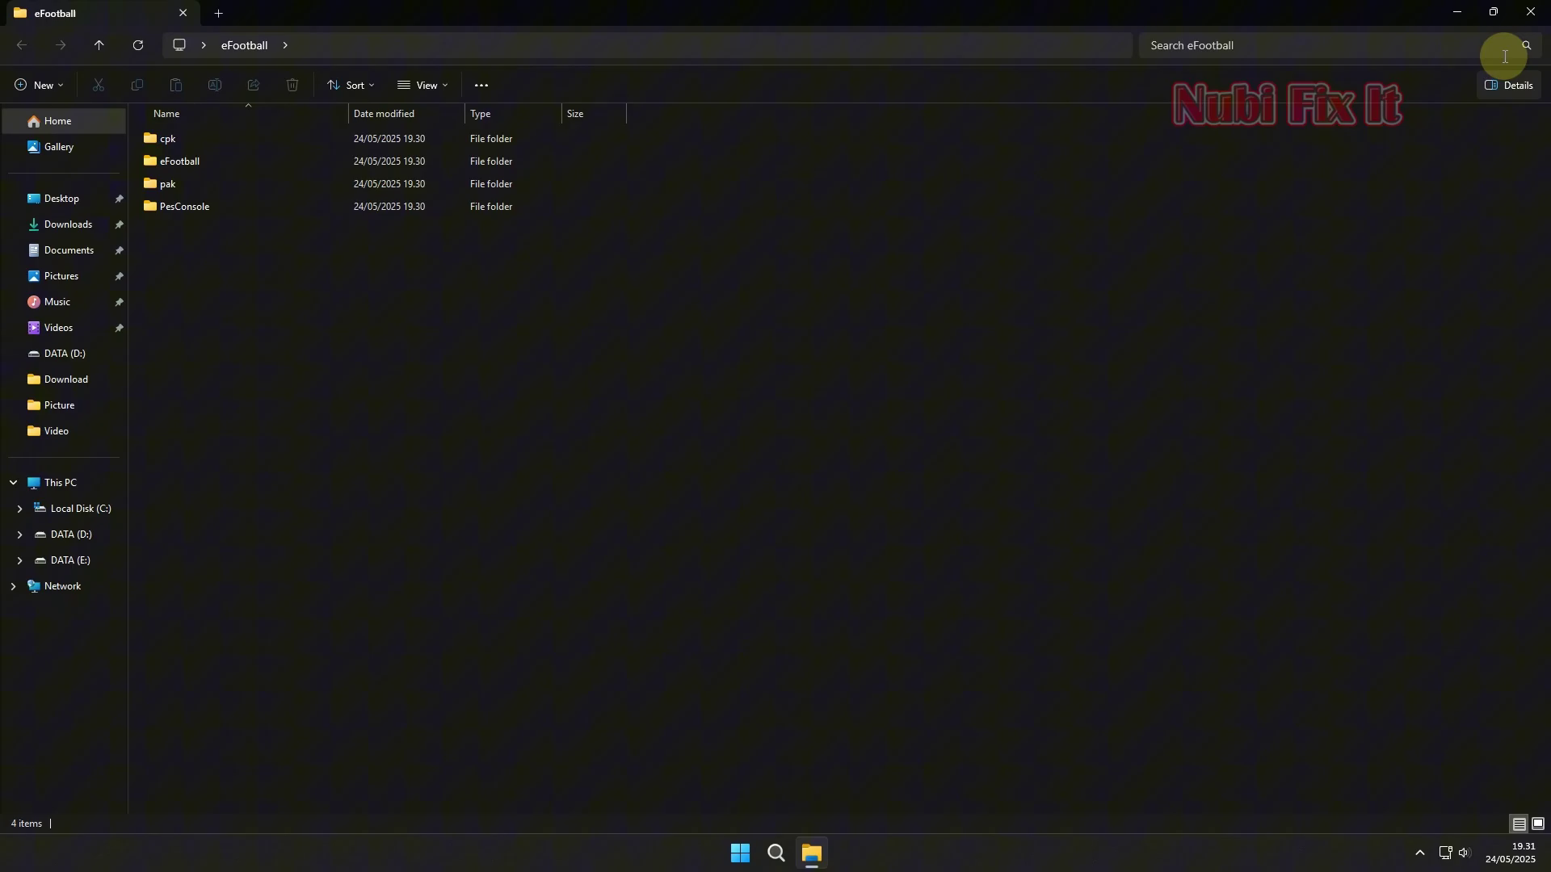
pyautogui.click(1493, 12)
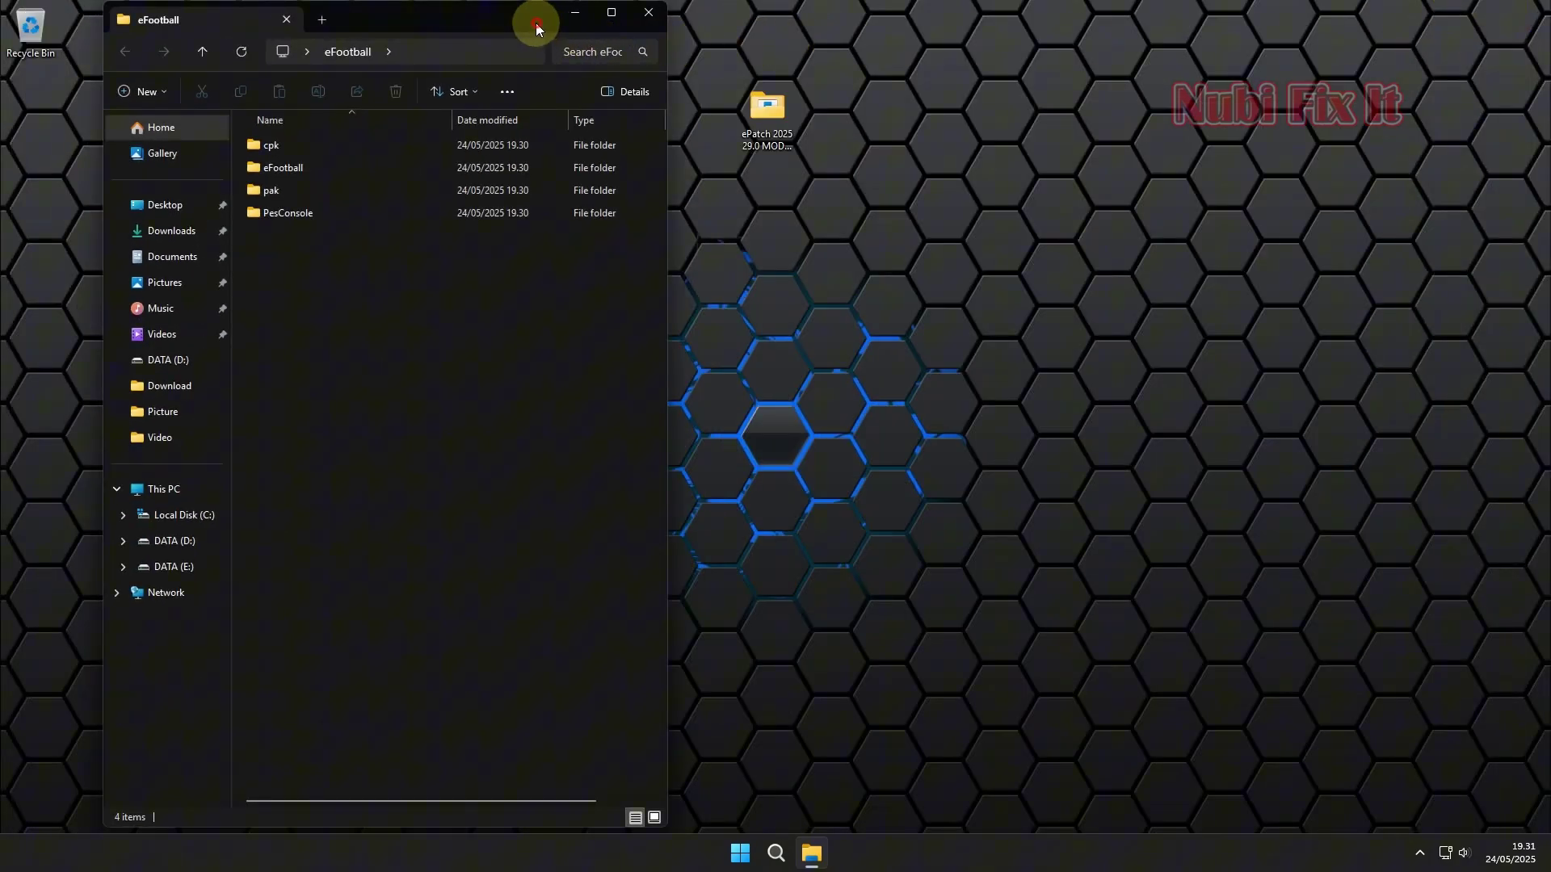
pyautogui.moveTo(537, 28); pyautogui.dragTo(468, 23)
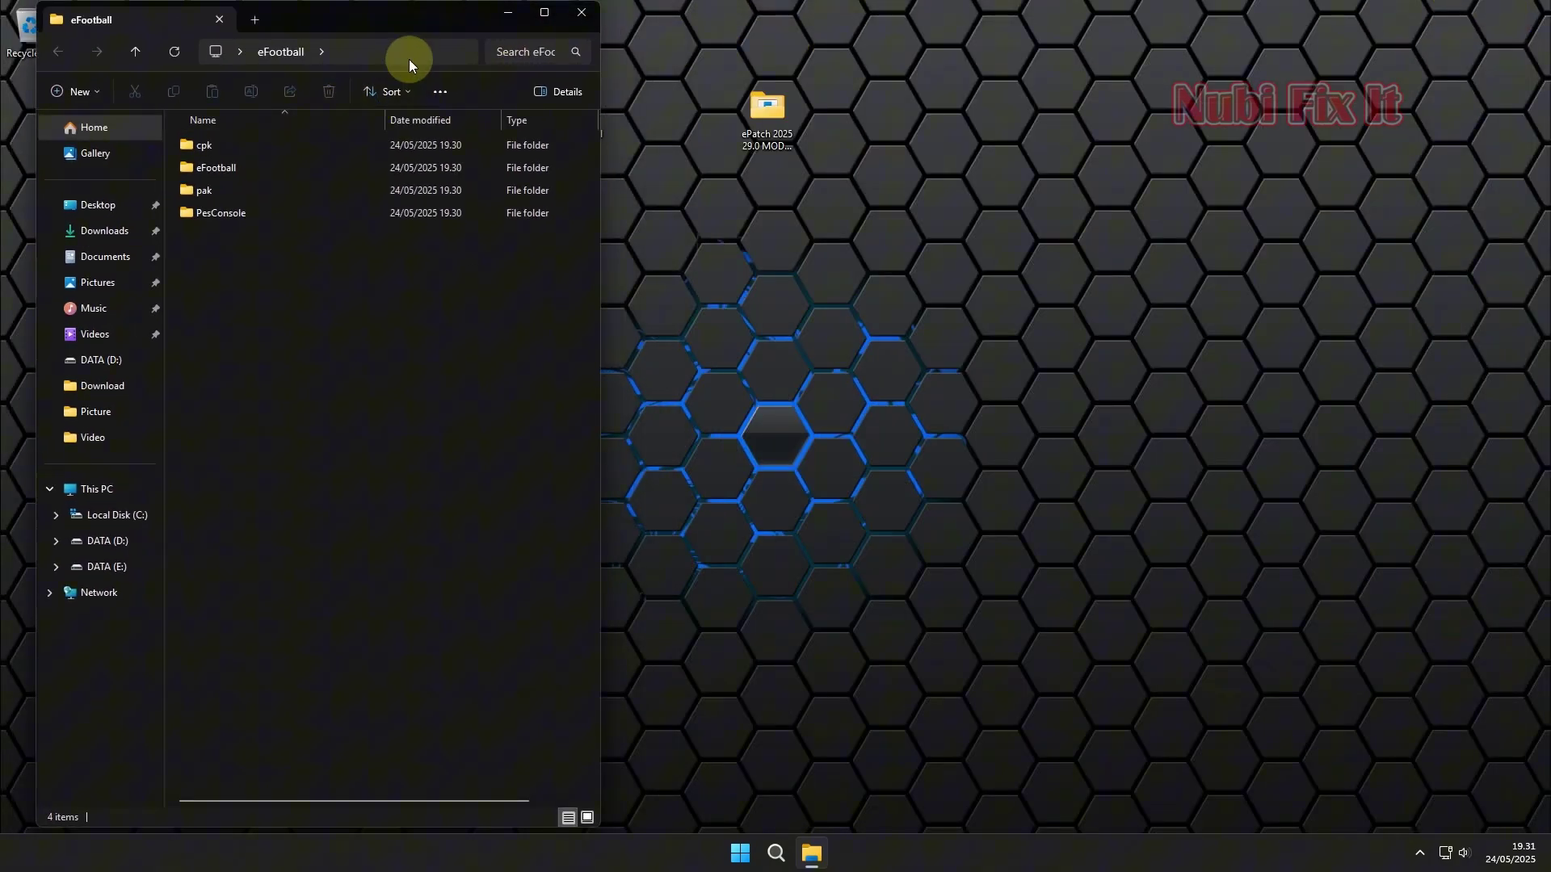
# - Switch to Steam and open the eFootball page in the game library
pyautogui.click(1419, 852)
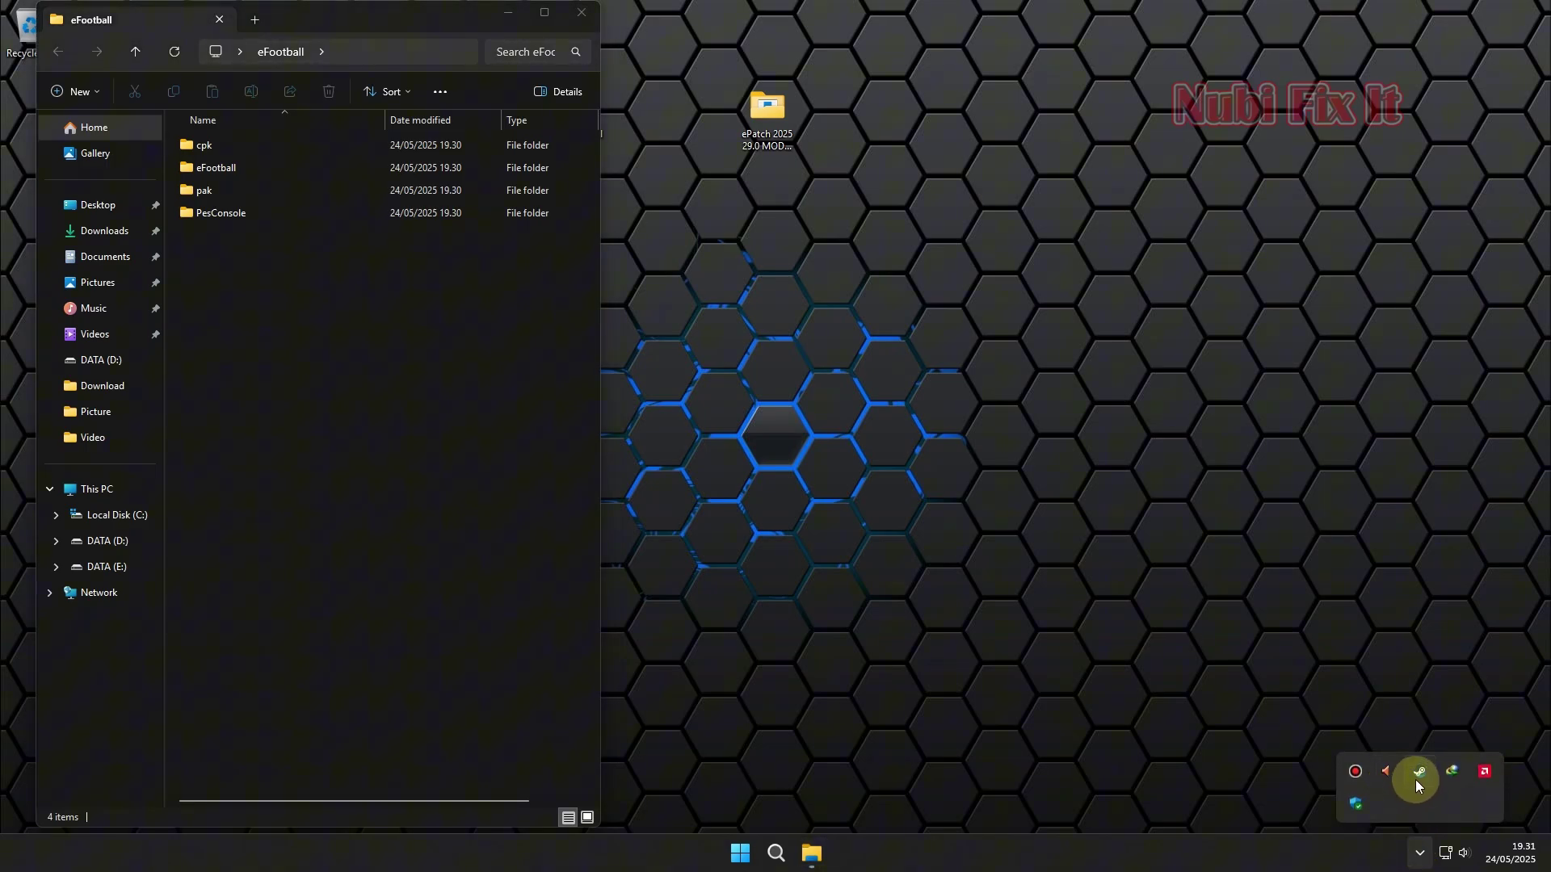
pyautogui.rightClick(1420, 774)
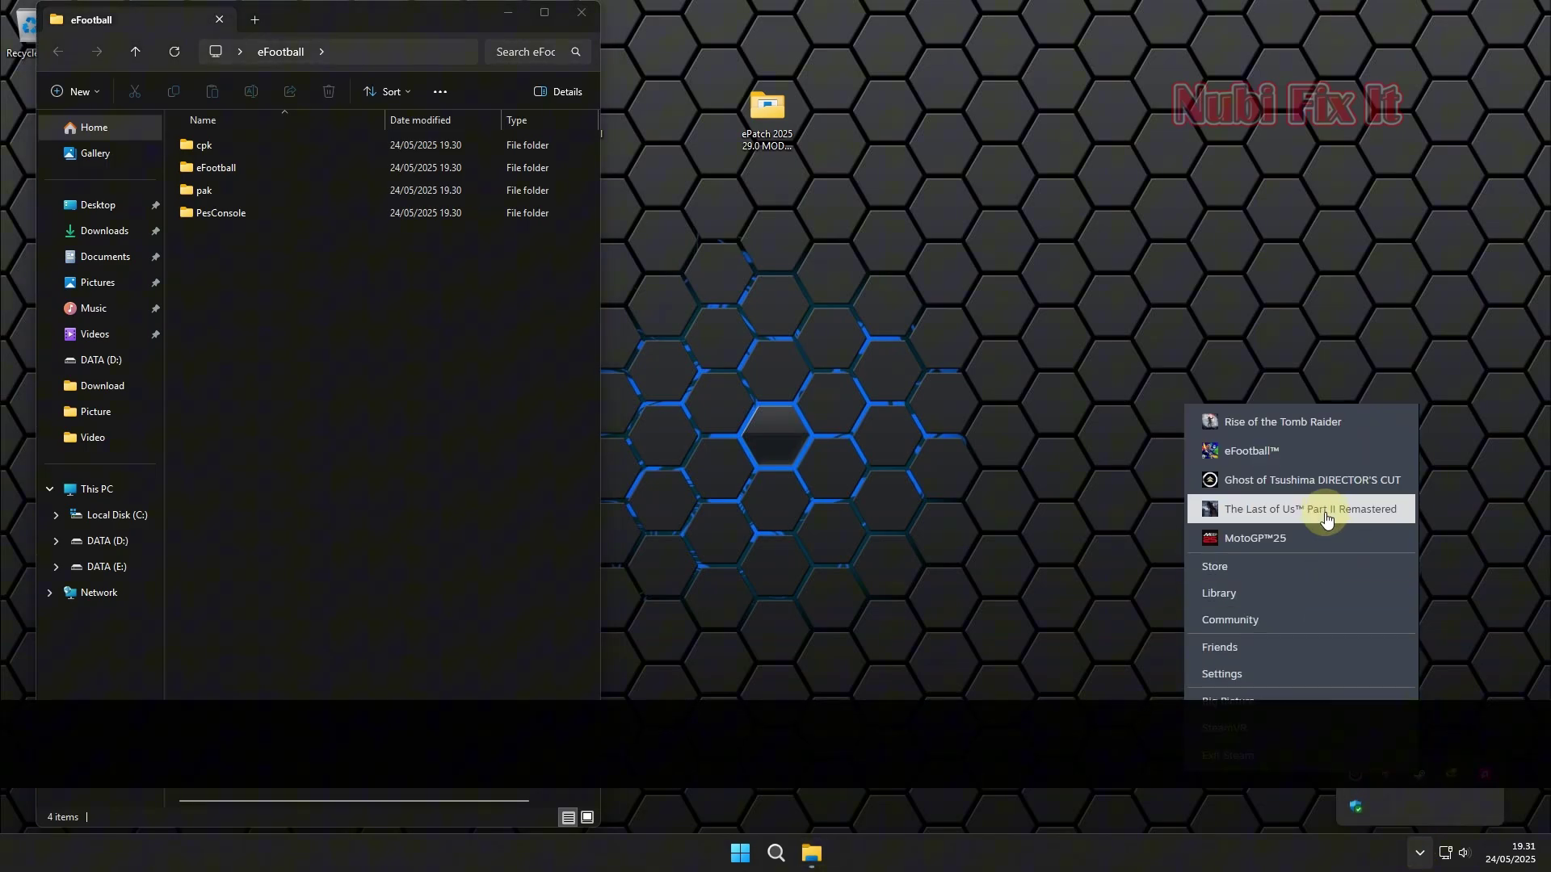
pyautogui.click(1293, 566)
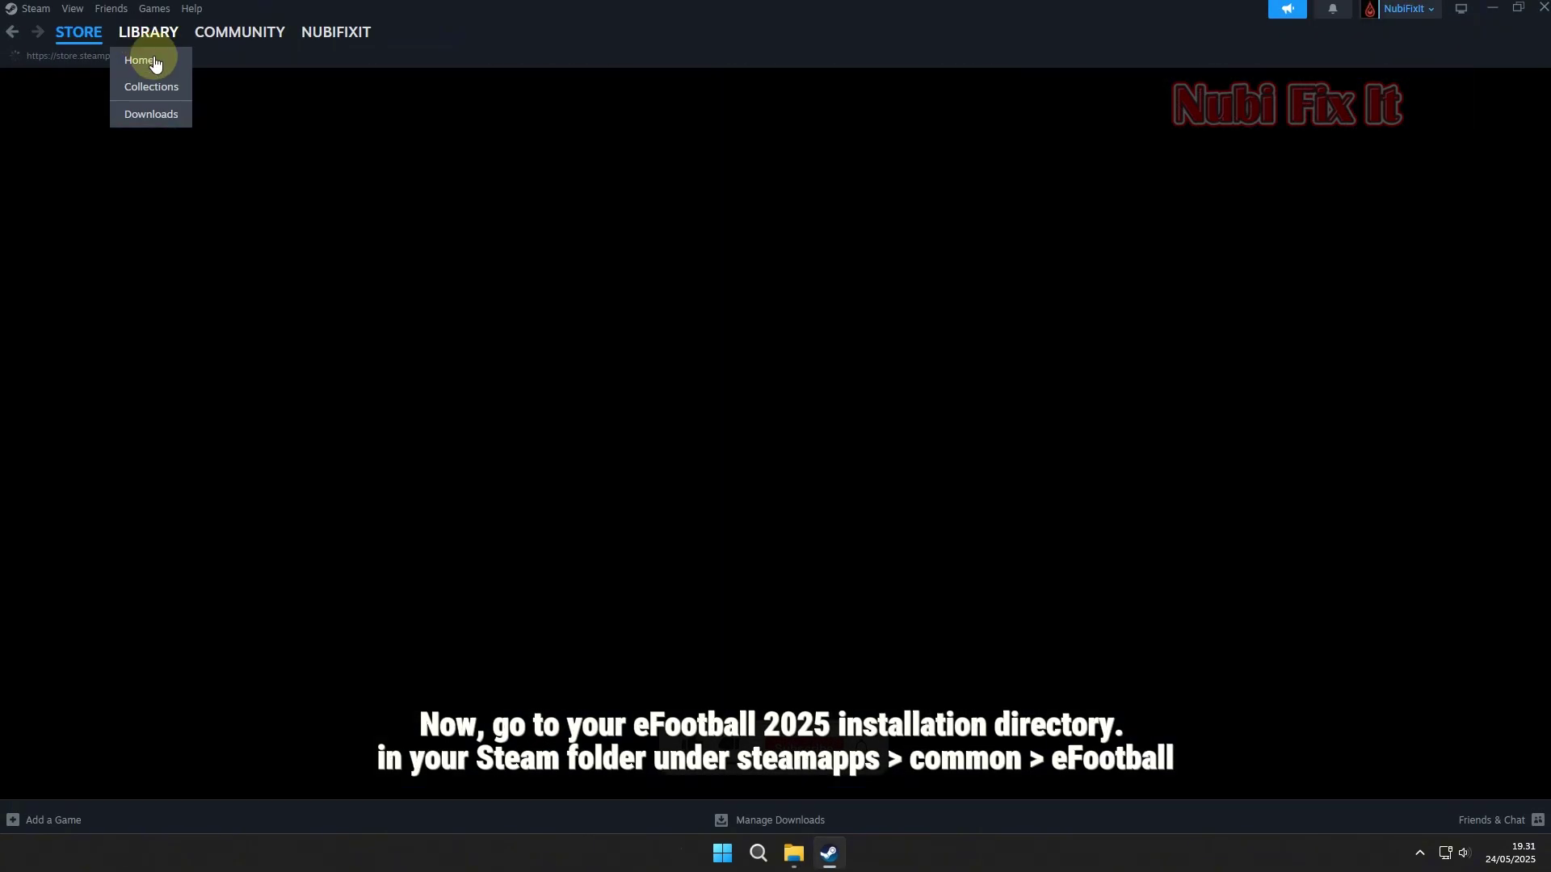
pyautogui.click(156, 64)
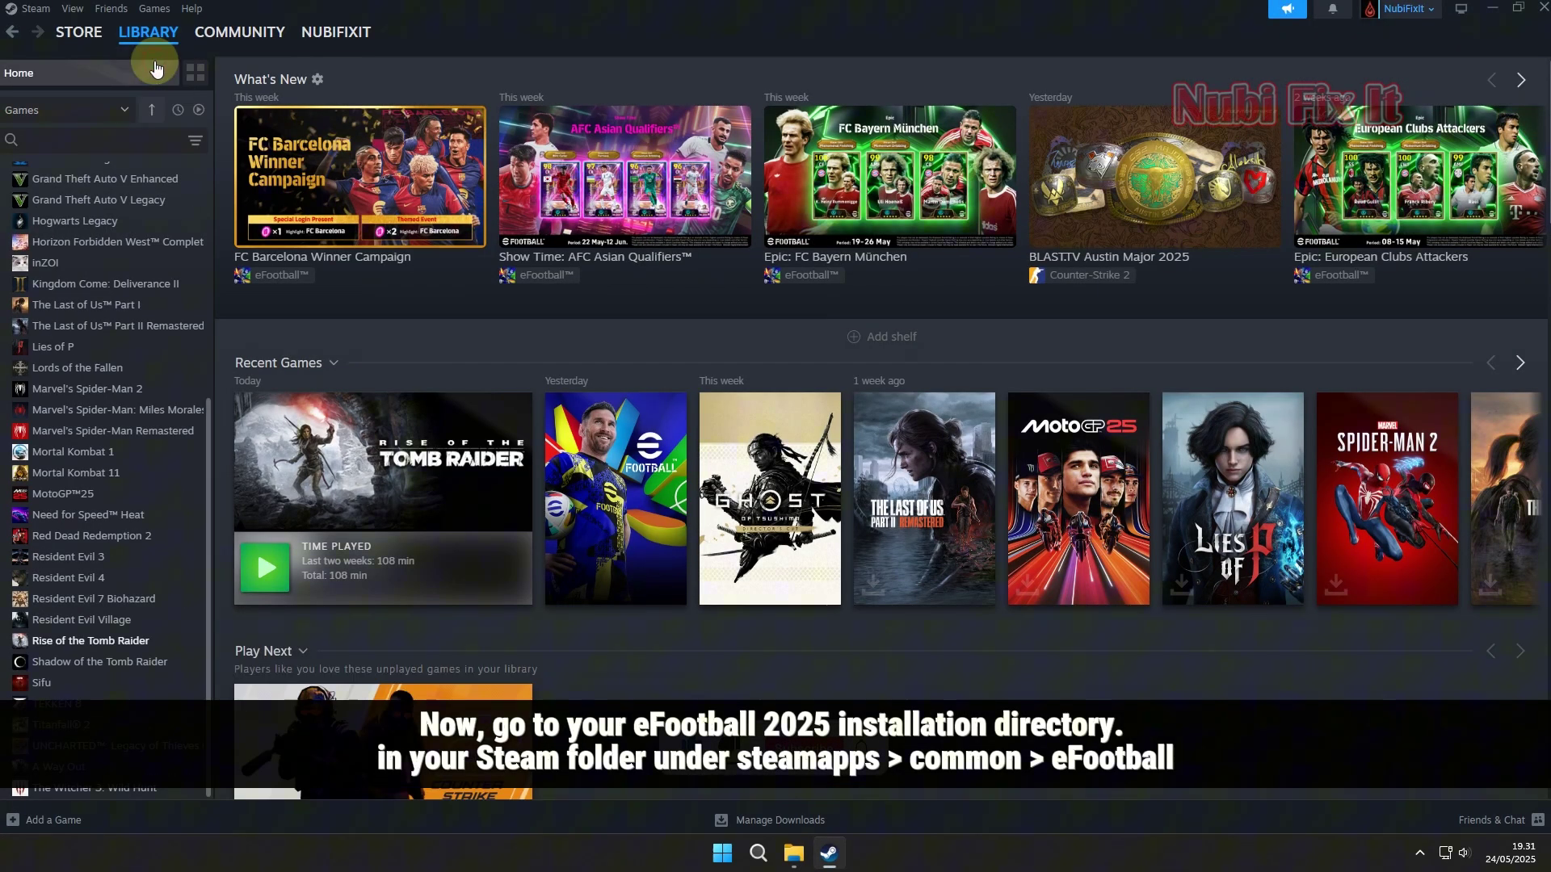
pyautogui.click(606, 505)
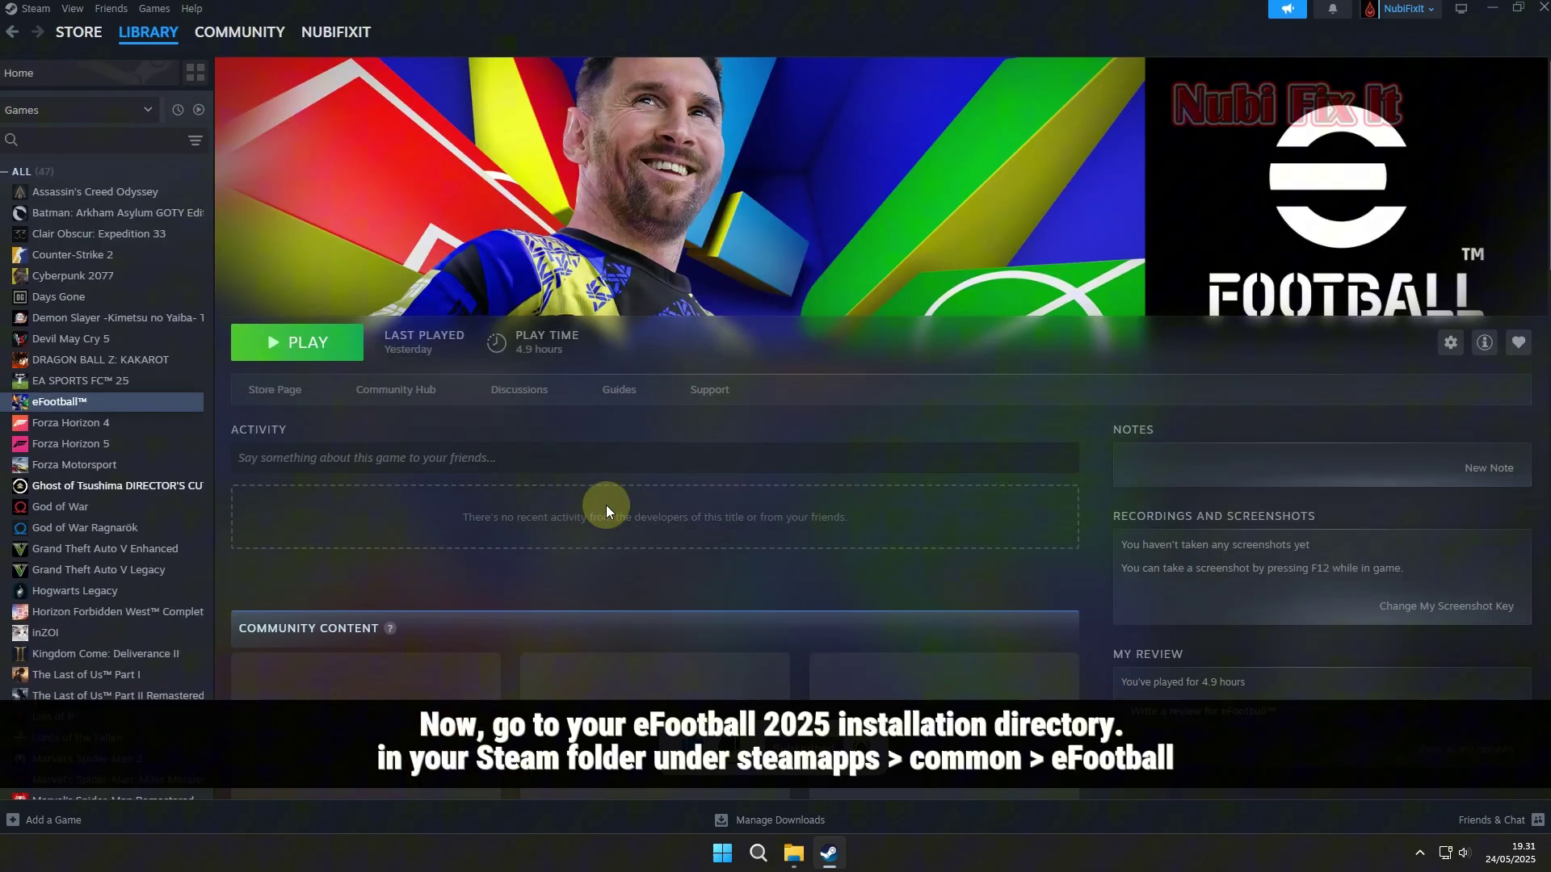
# - Browse eFootball's local files and place the installation folder window beside the patch folder window
pyautogui.click(1449, 342)
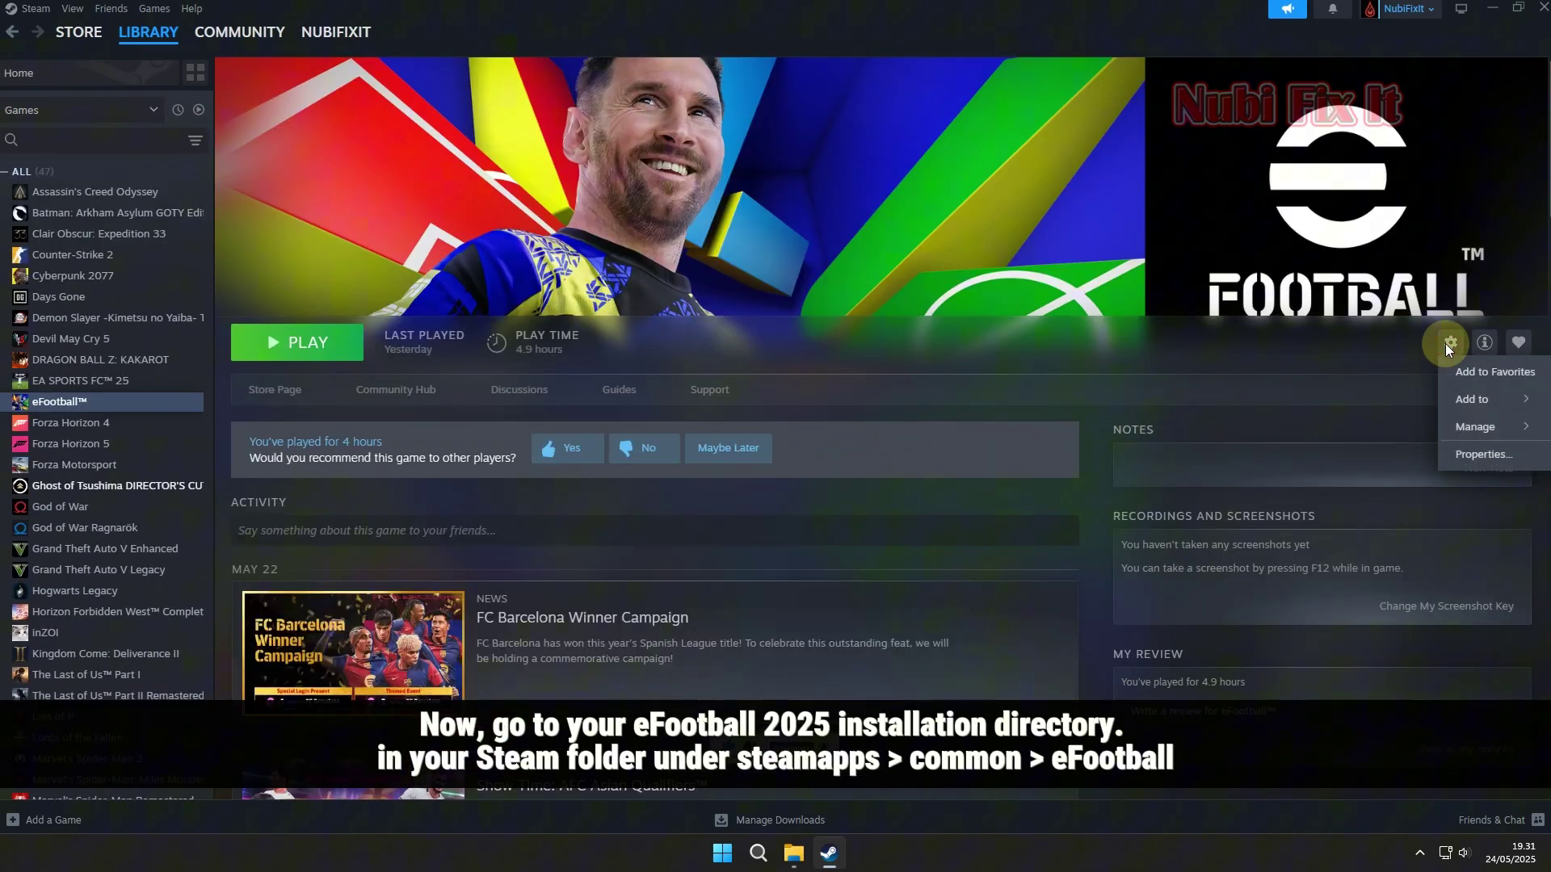
pyautogui.moveTo(1485, 435)
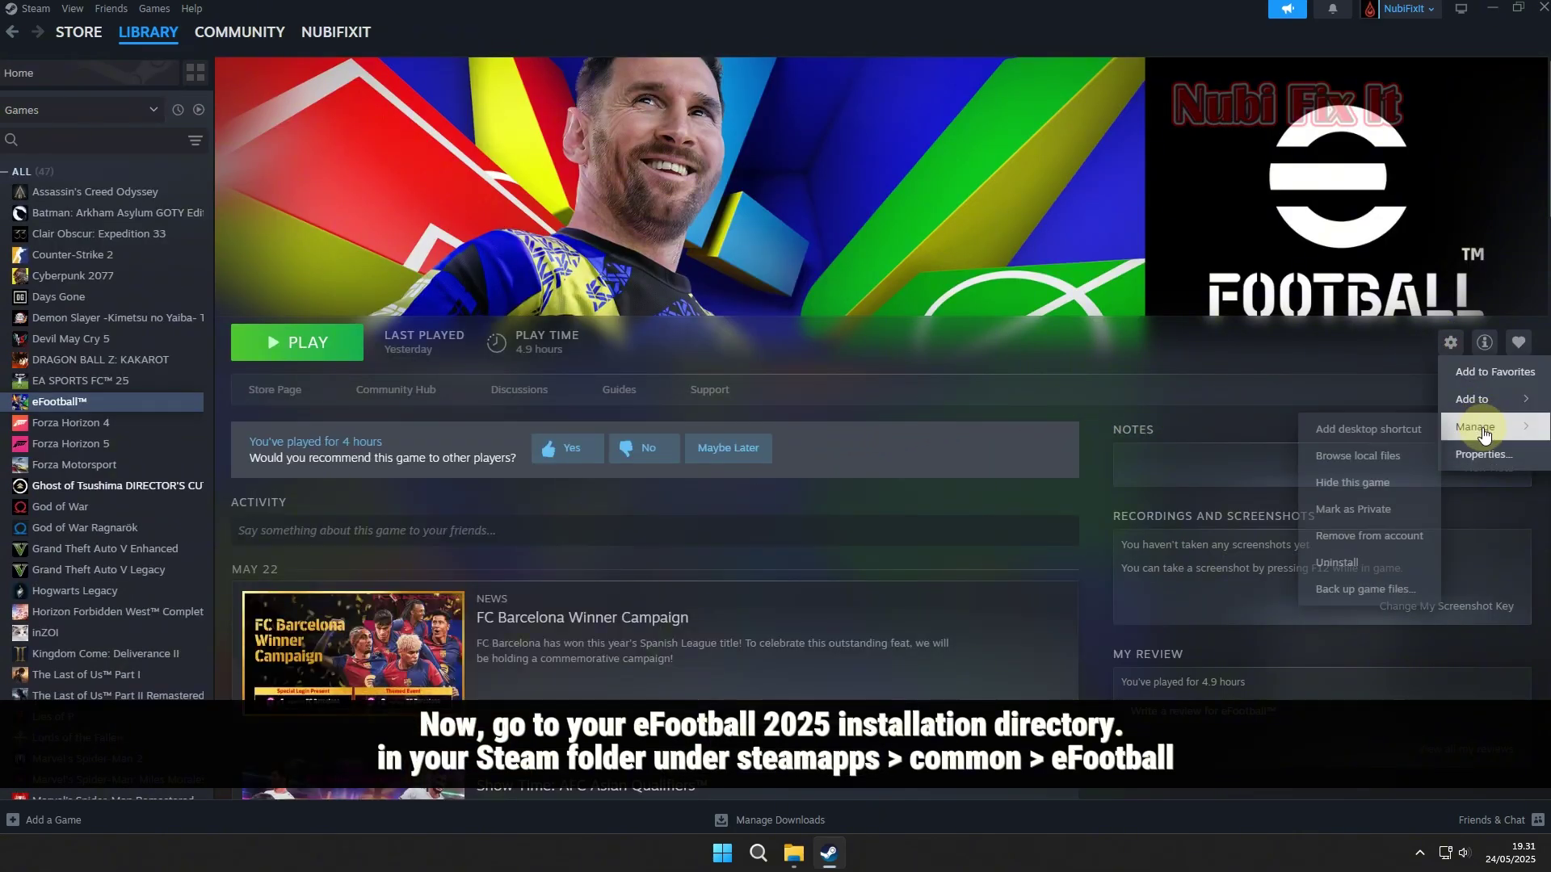
pyautogui.click(1366, 456)
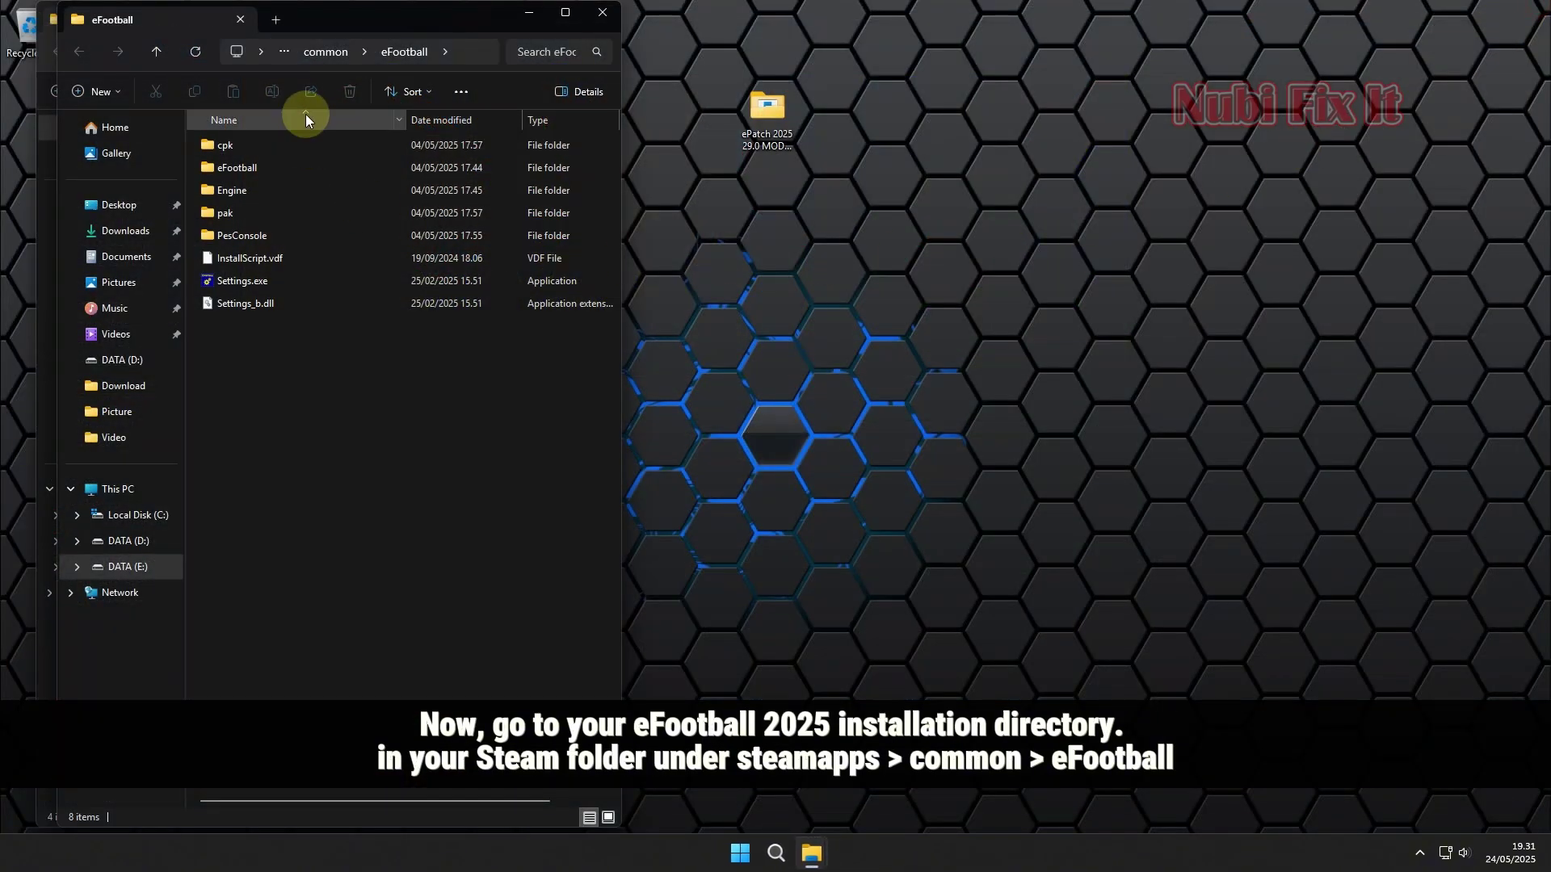
pyautogui.moveTo(331, 14); pyautogui.dragTo(921, 27)
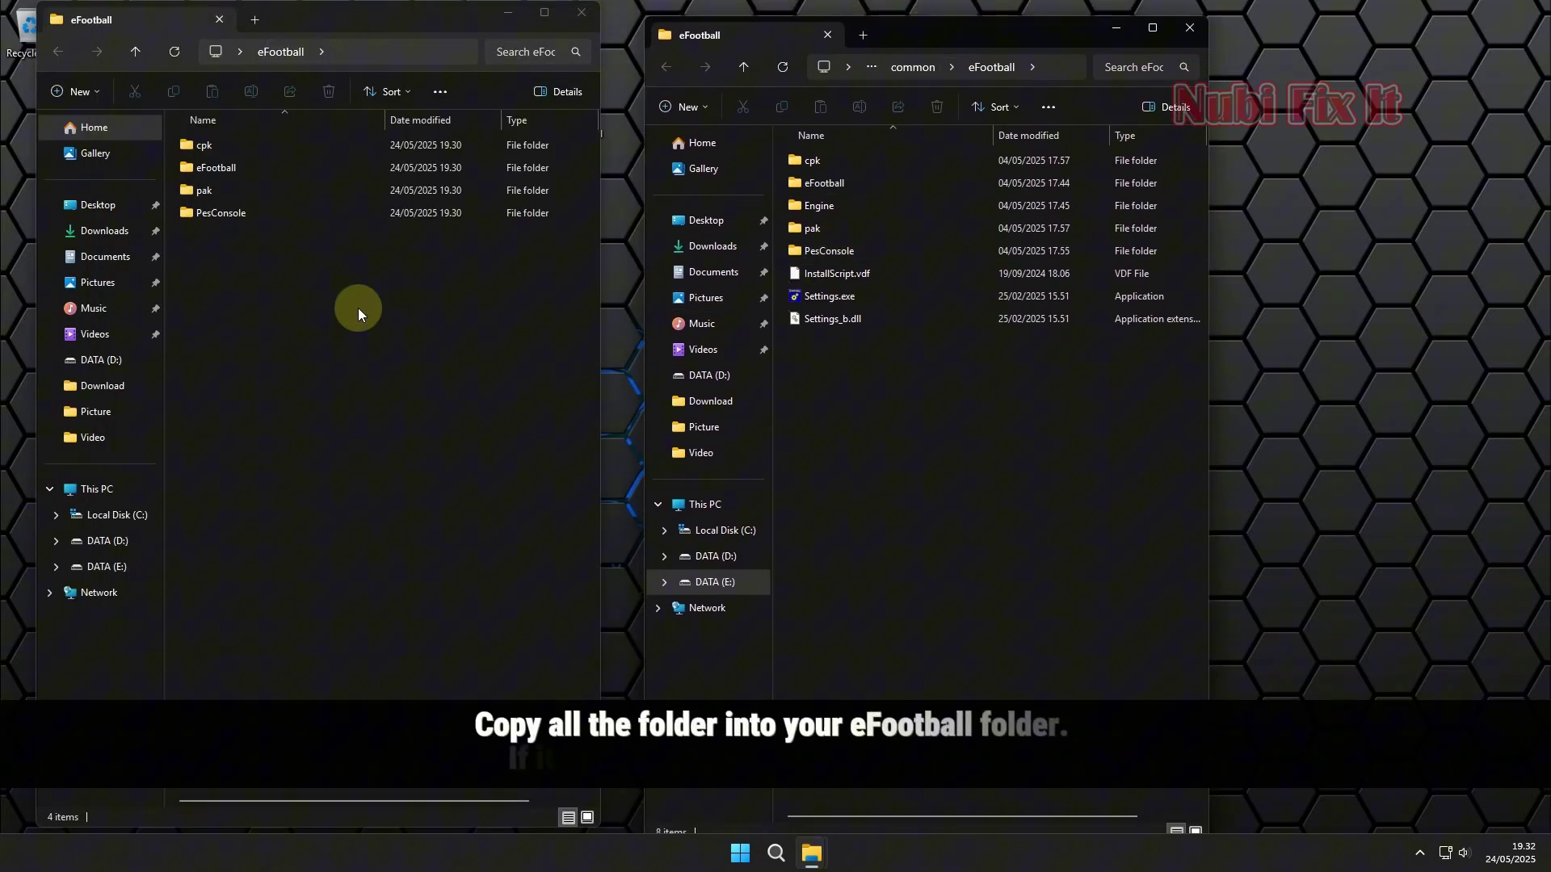
# - Copy the cpk, eFootball, pak and PesConsole patch folders into the game's installation folder, replacing the existing files
pyautogui.moveTo(340, 304); pyautogui.dragTo(191, 144)
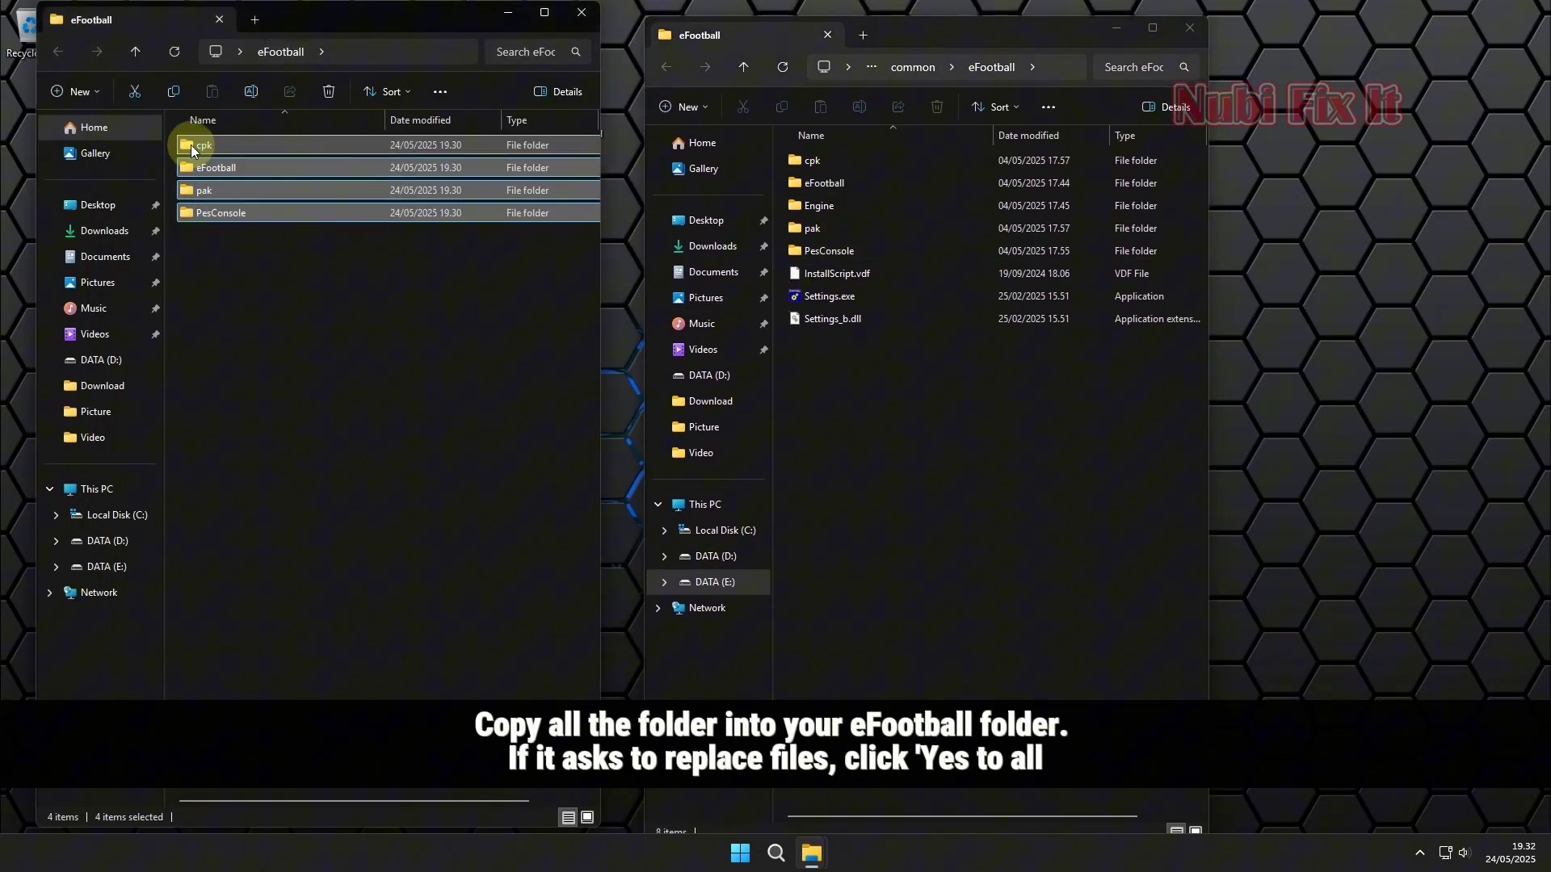
pyautogui.rightClick(336, 147)
pyautogui.click(401, 174)
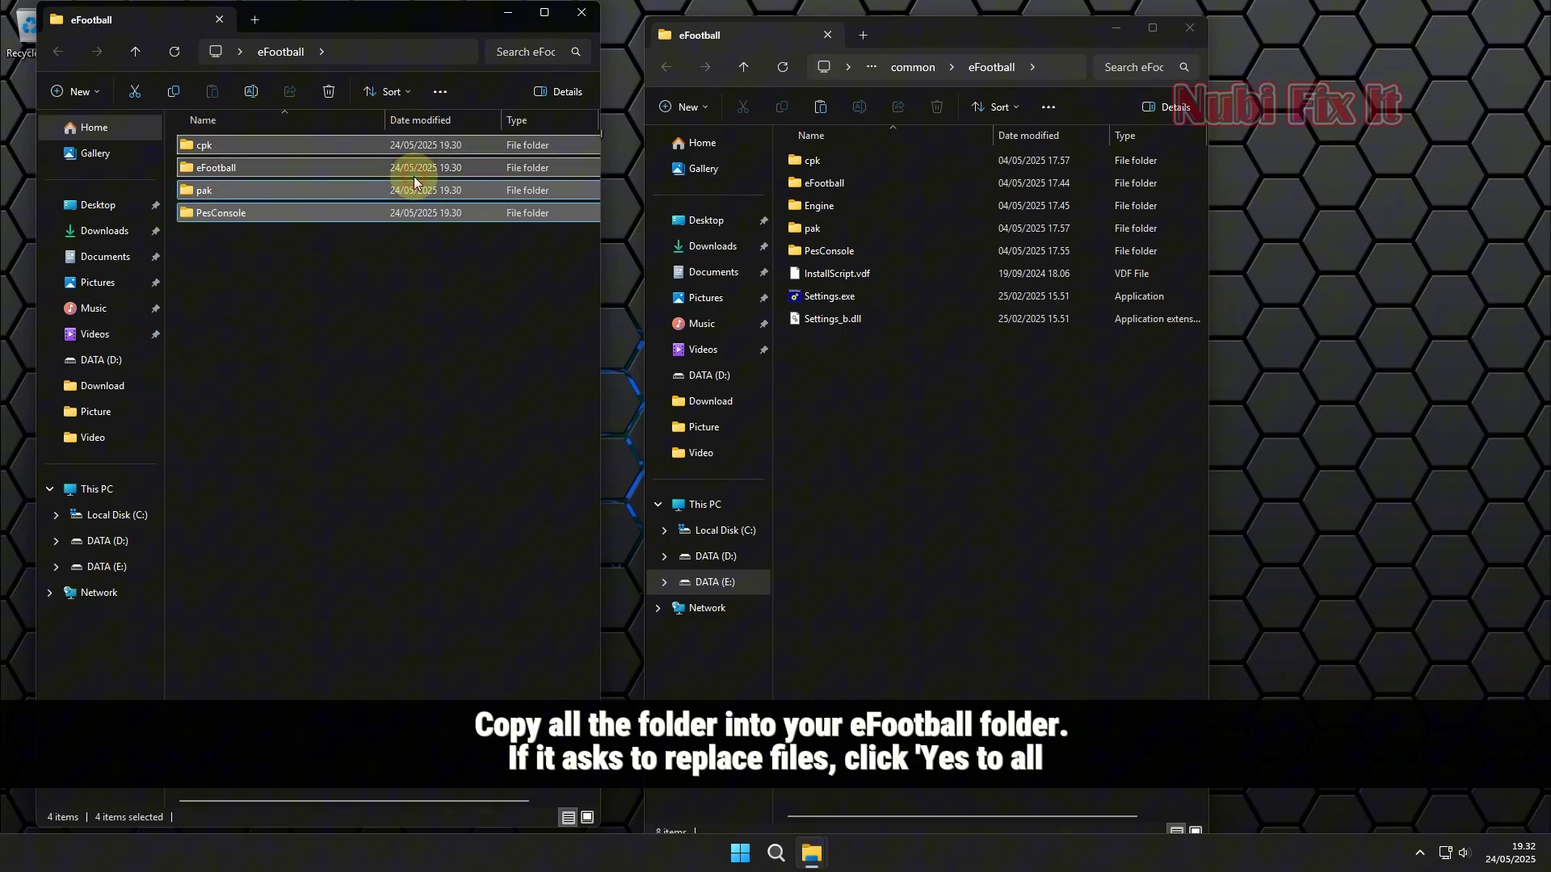
pyautogui.rightClick(938, 396)
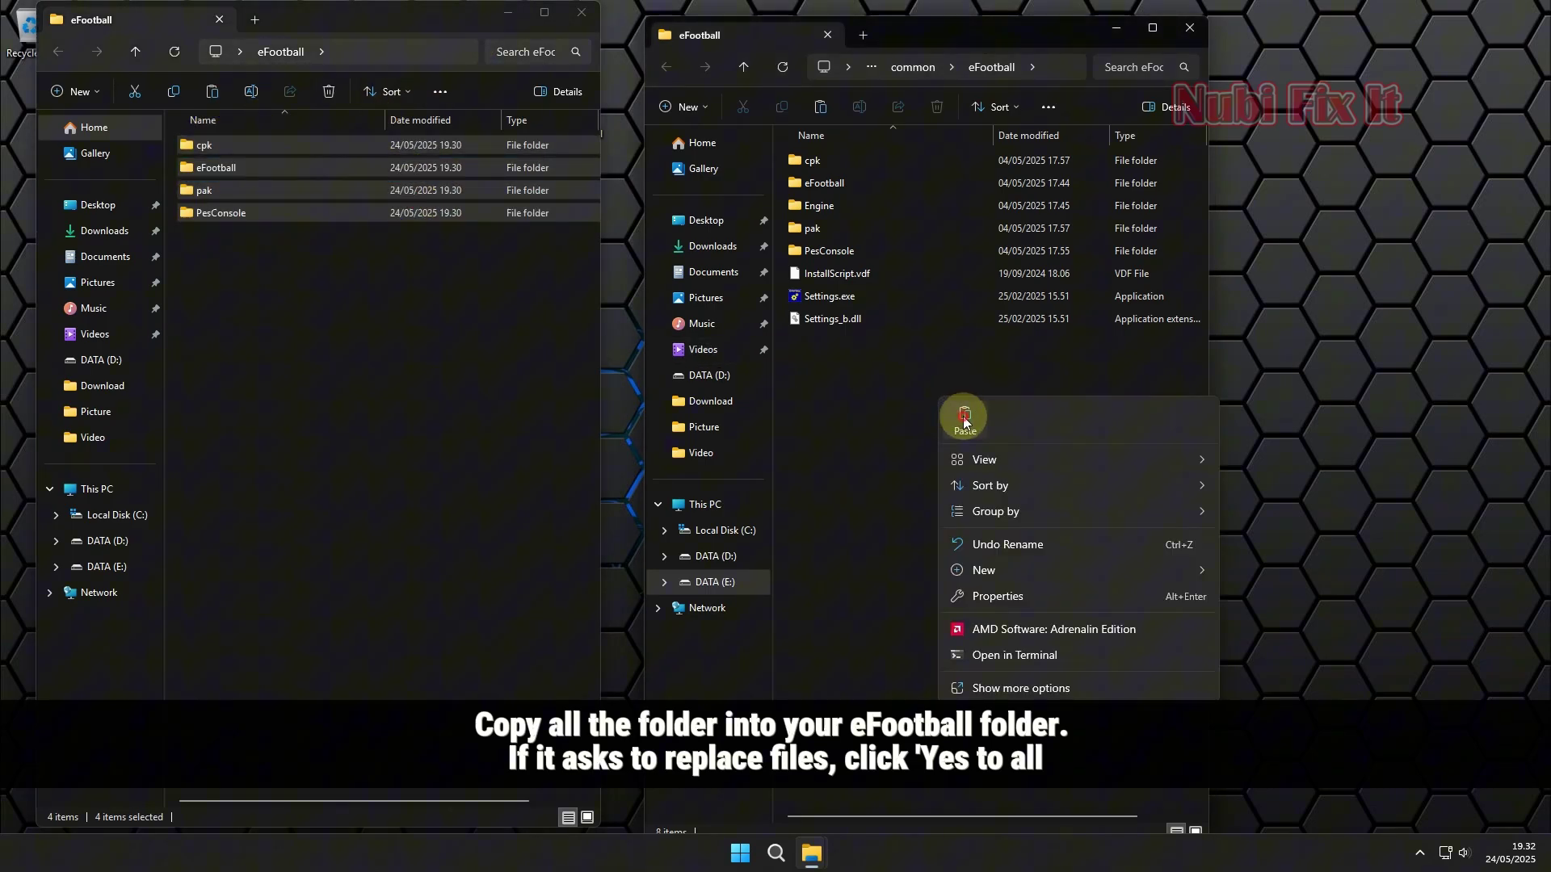
pyautogui.click(951, 417)
pyautogui.click(783, 296)
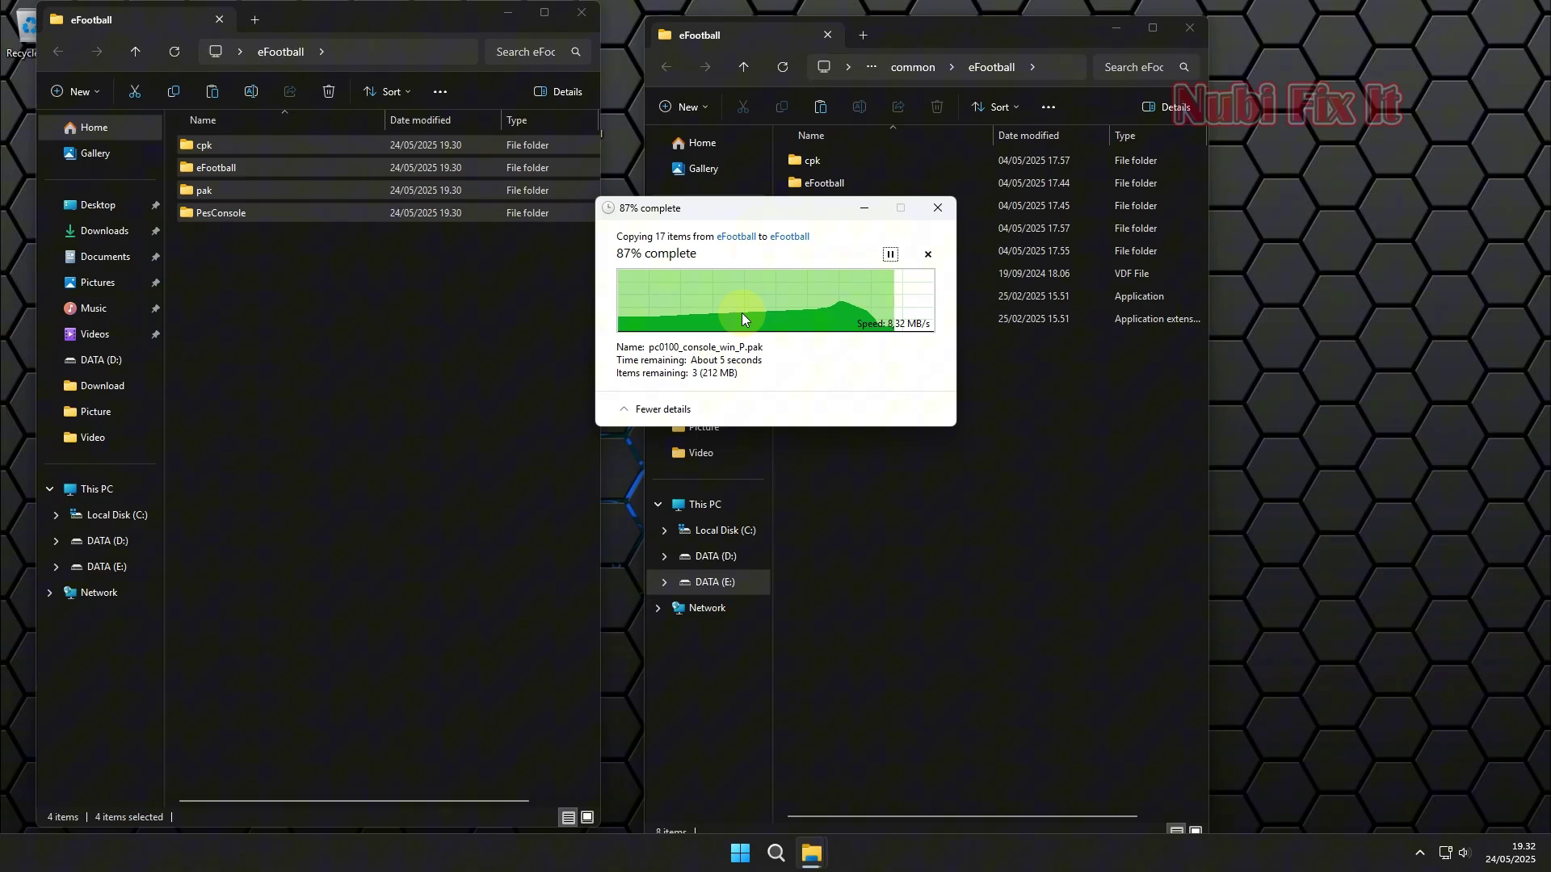
pyautogui.click(630, 412)
pyautogui.click(631, 317)
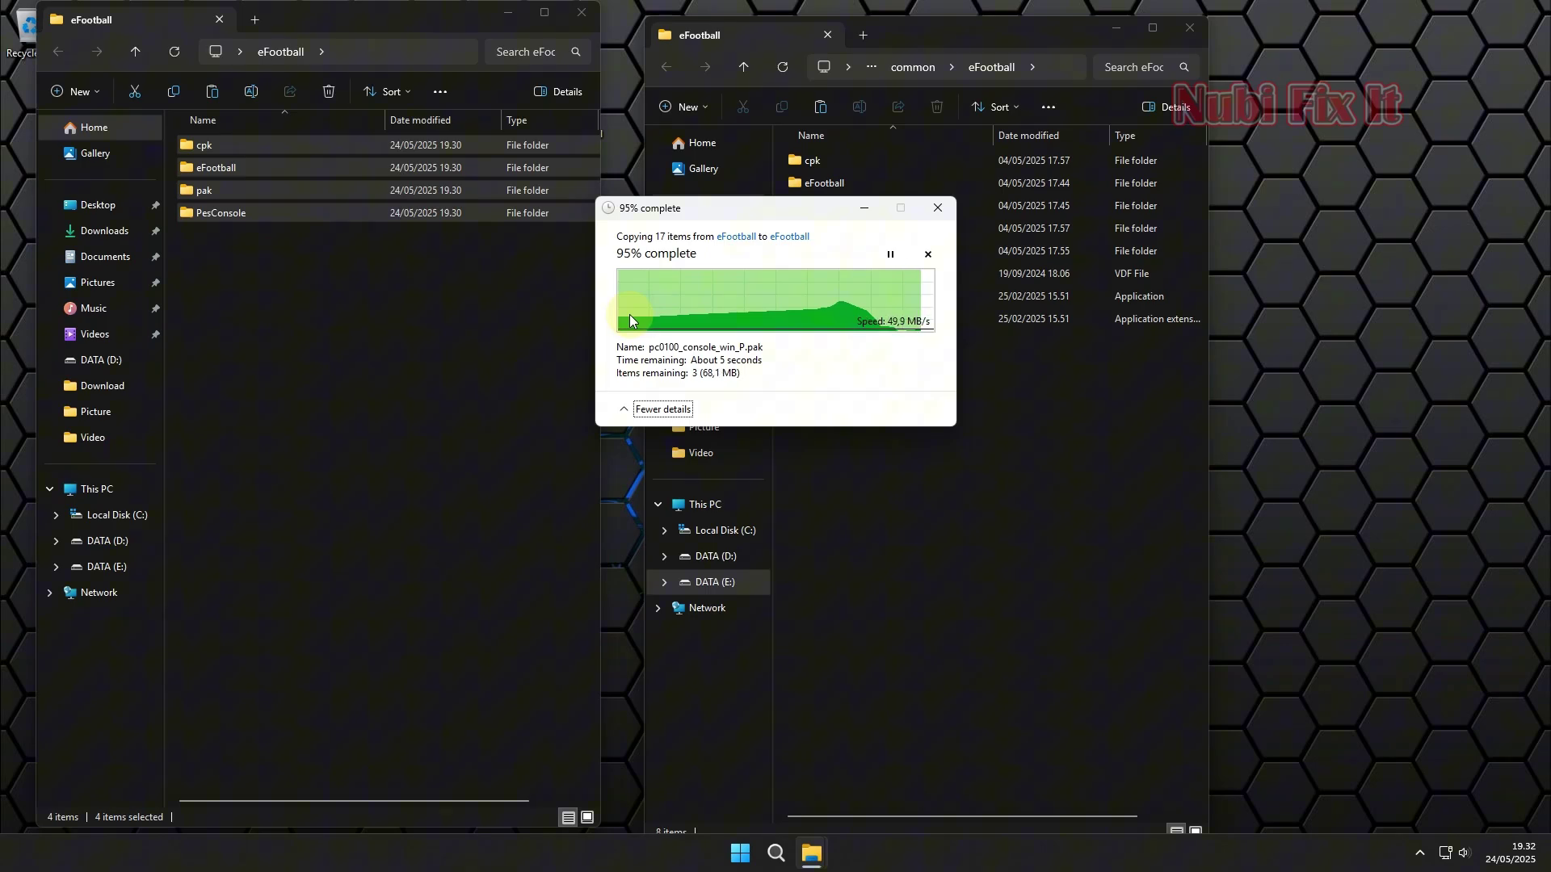
# - Close both eFootball folder windows
pyautogui.click(581, 14)
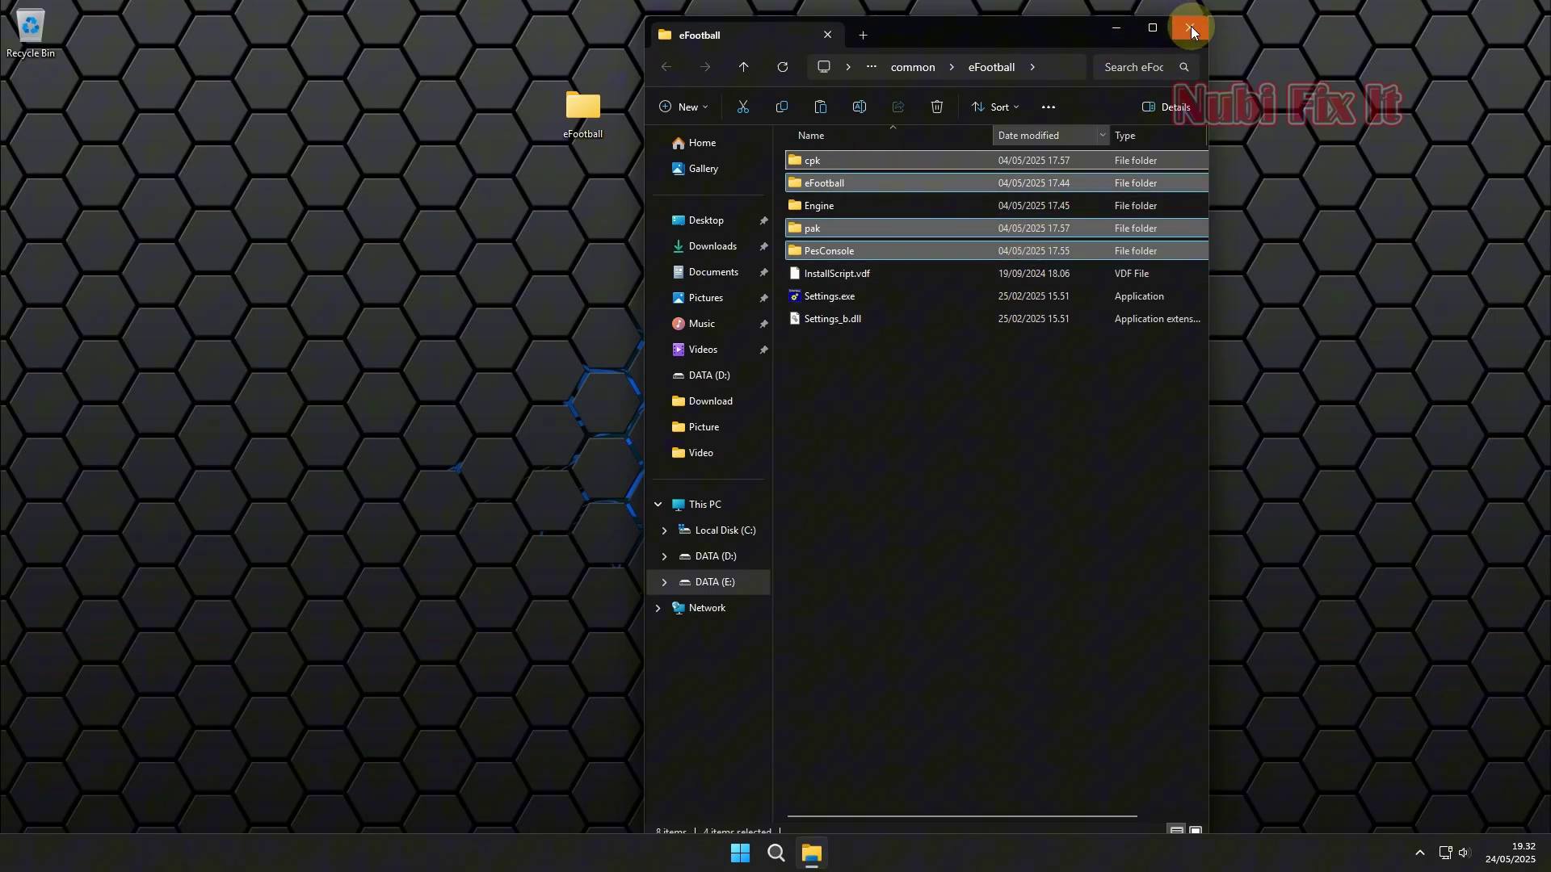
pyautogui.click(1190, 29)
pyautogui.moveTo(612, 107); pyautogui.dragTo(569, 83)
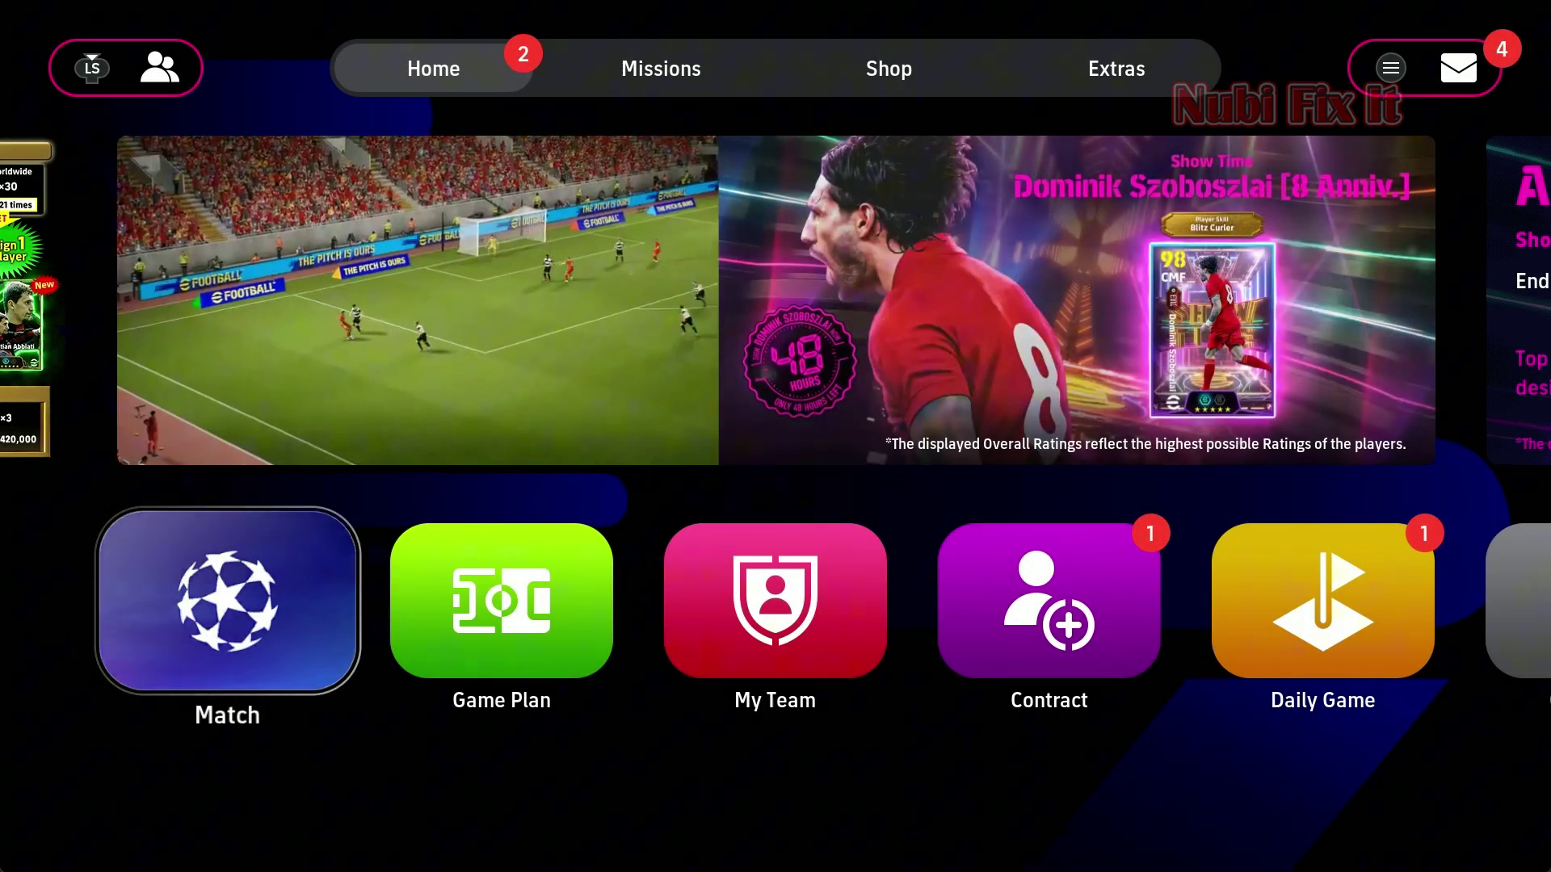
# - In eFootball, open Match and enter the mode following Friend Match to reach team selection
pyautogui.press('Return')
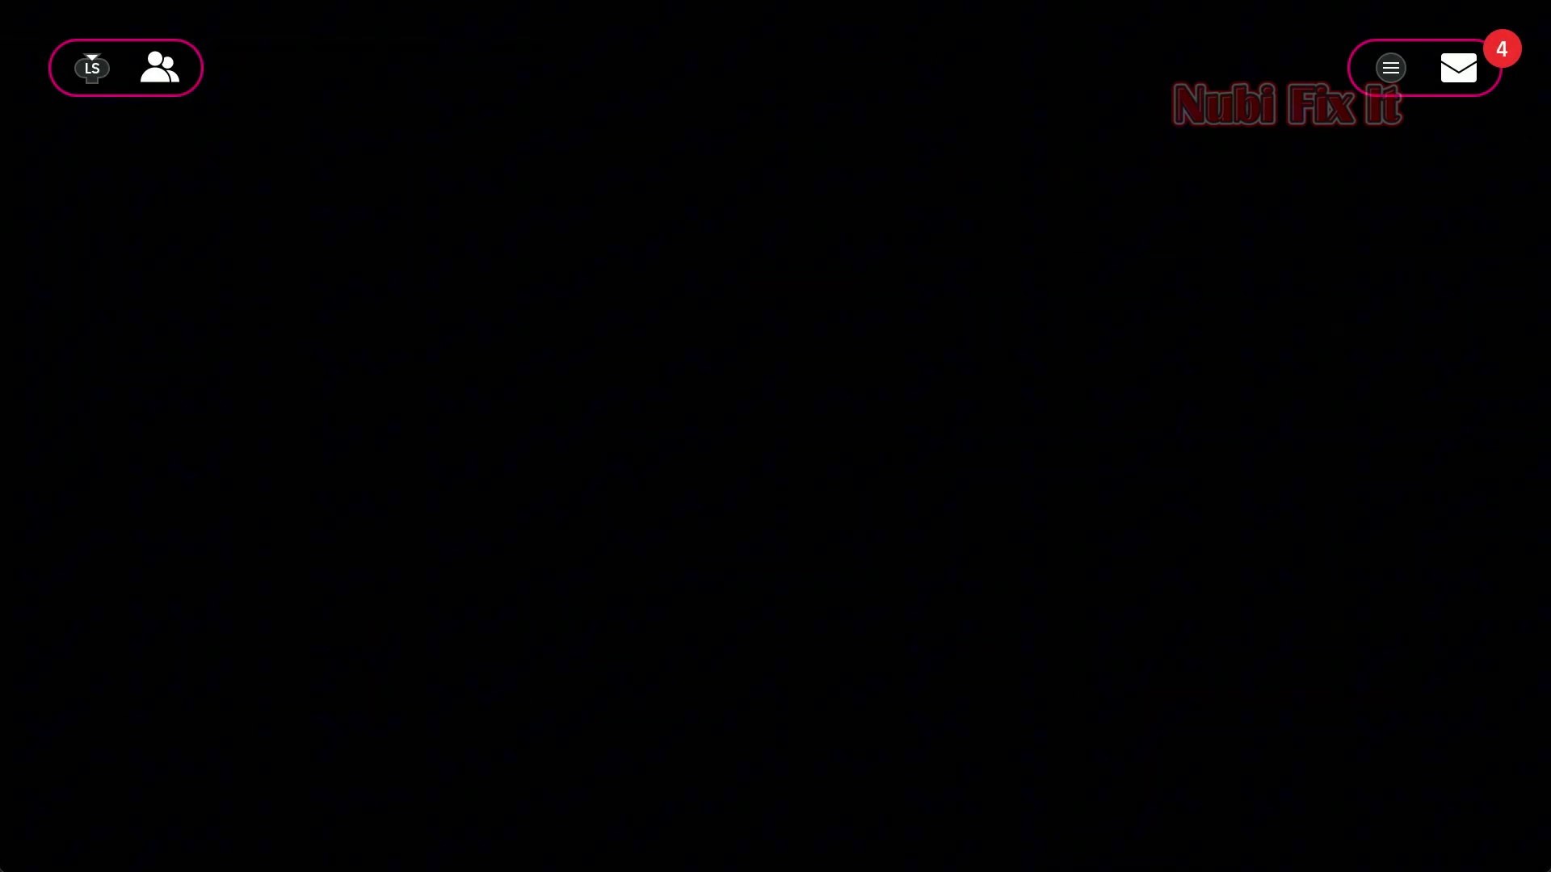
pyautogui.press('Right')
pyautogui.press('Right')
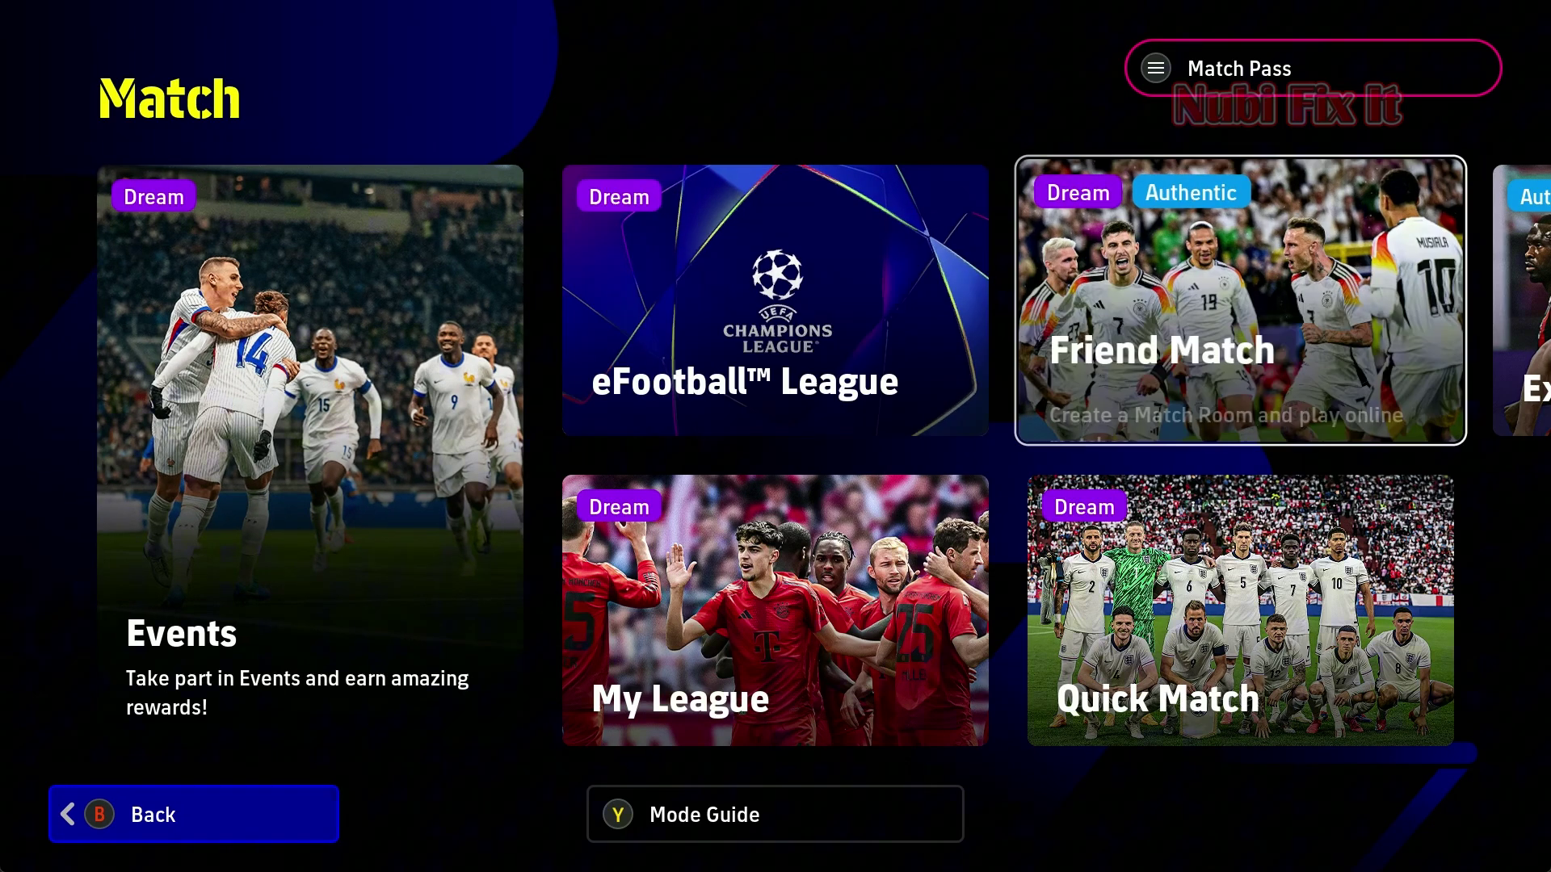
pyautogui.press('Right')
pyautogui.press('Return')
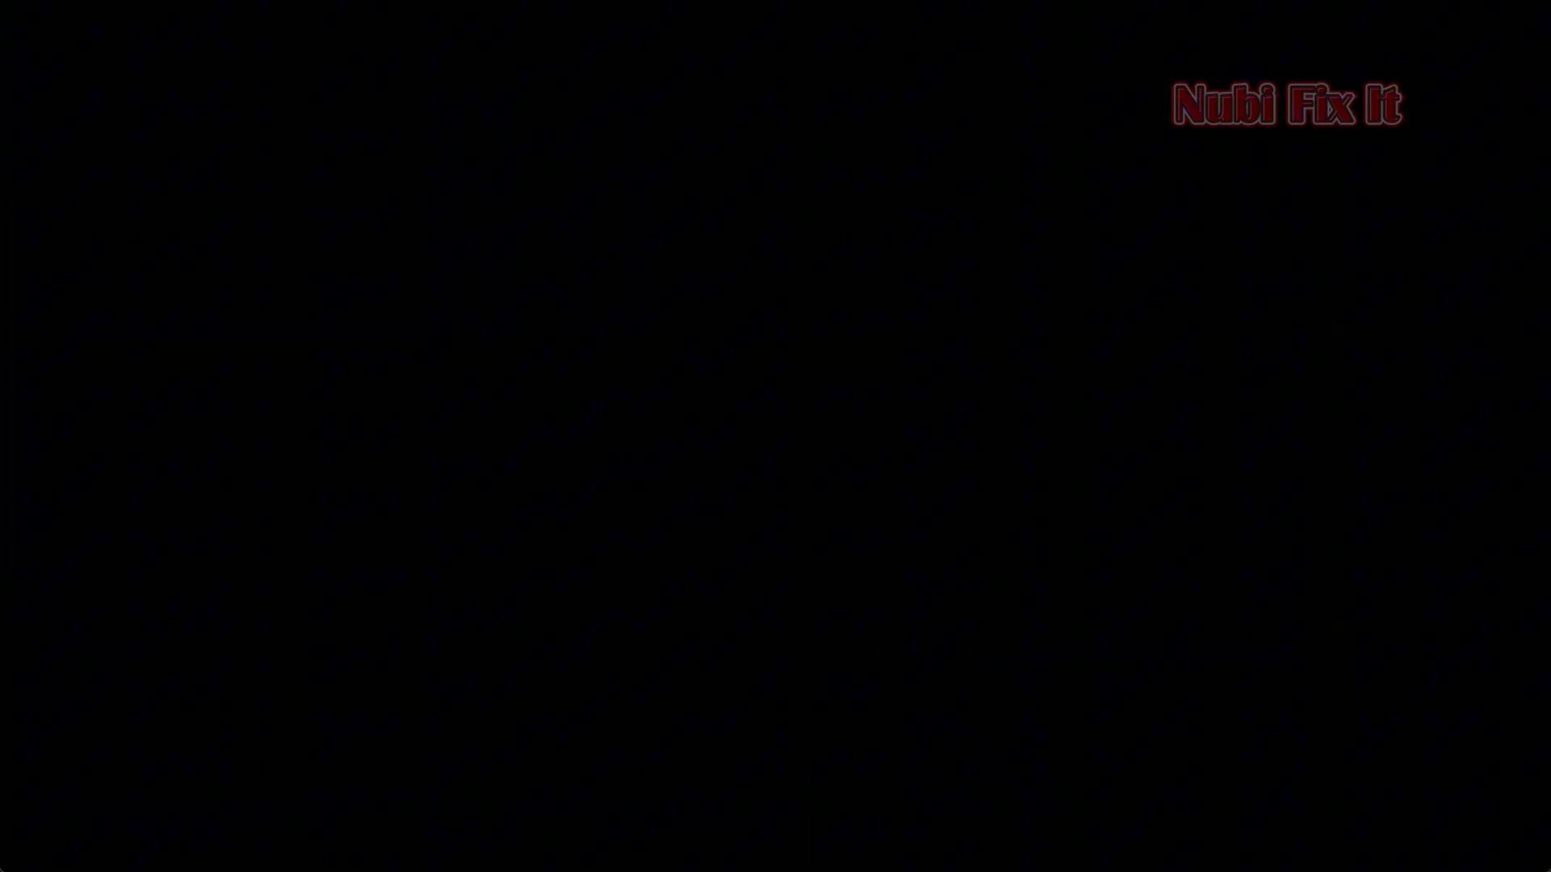
pyautogui.press('Return')
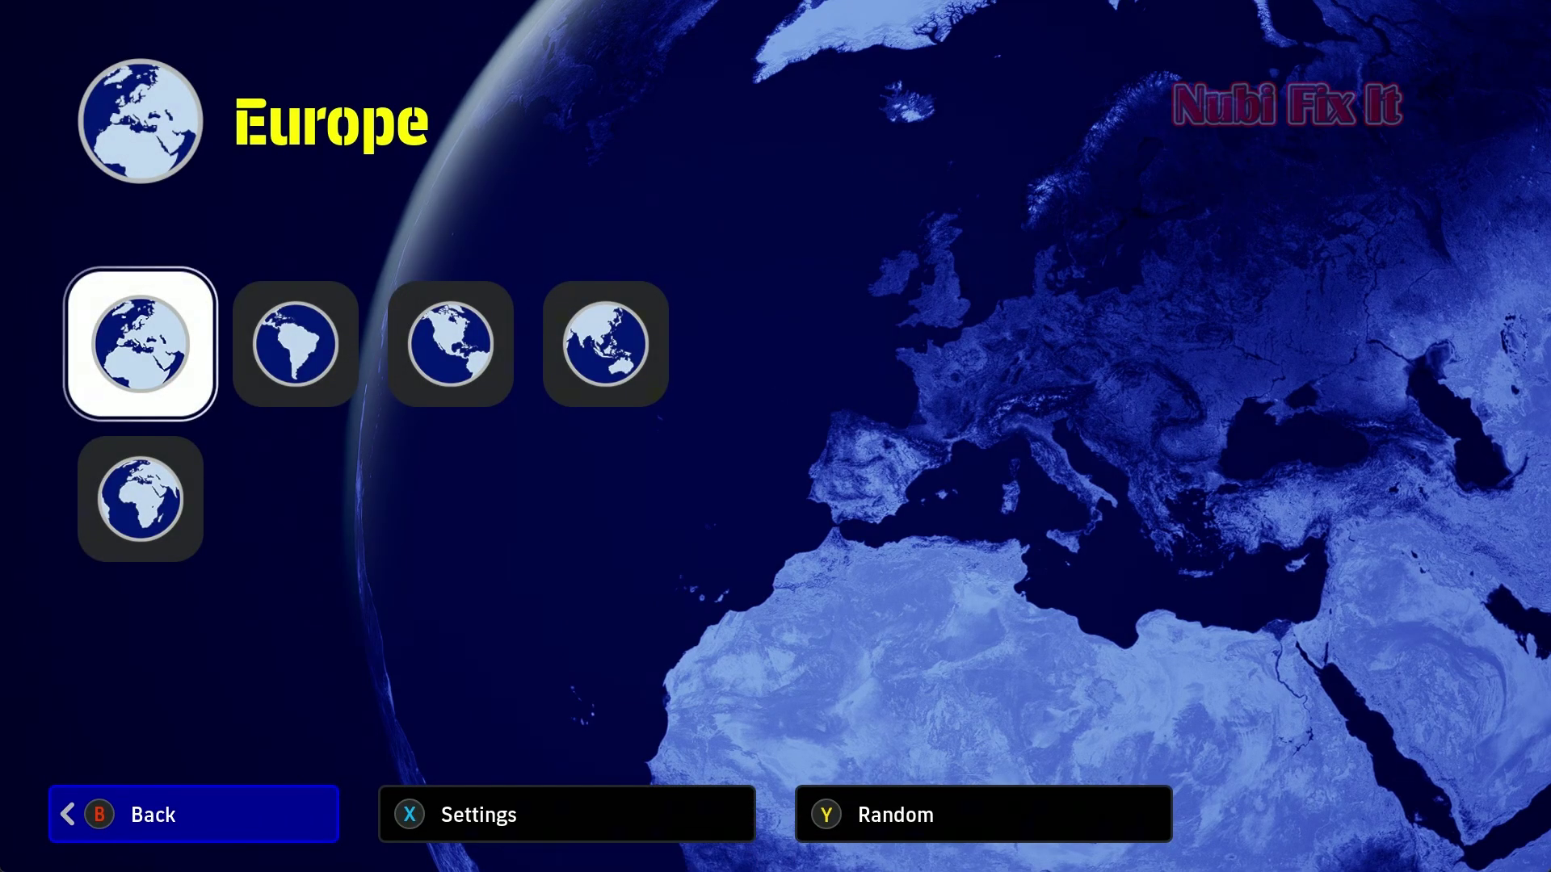
# - Choose the Europe region and open the Premier League's club list
pyautogui.press('Return')
pyautogui.press('Right')
pyautogui.press('Right')
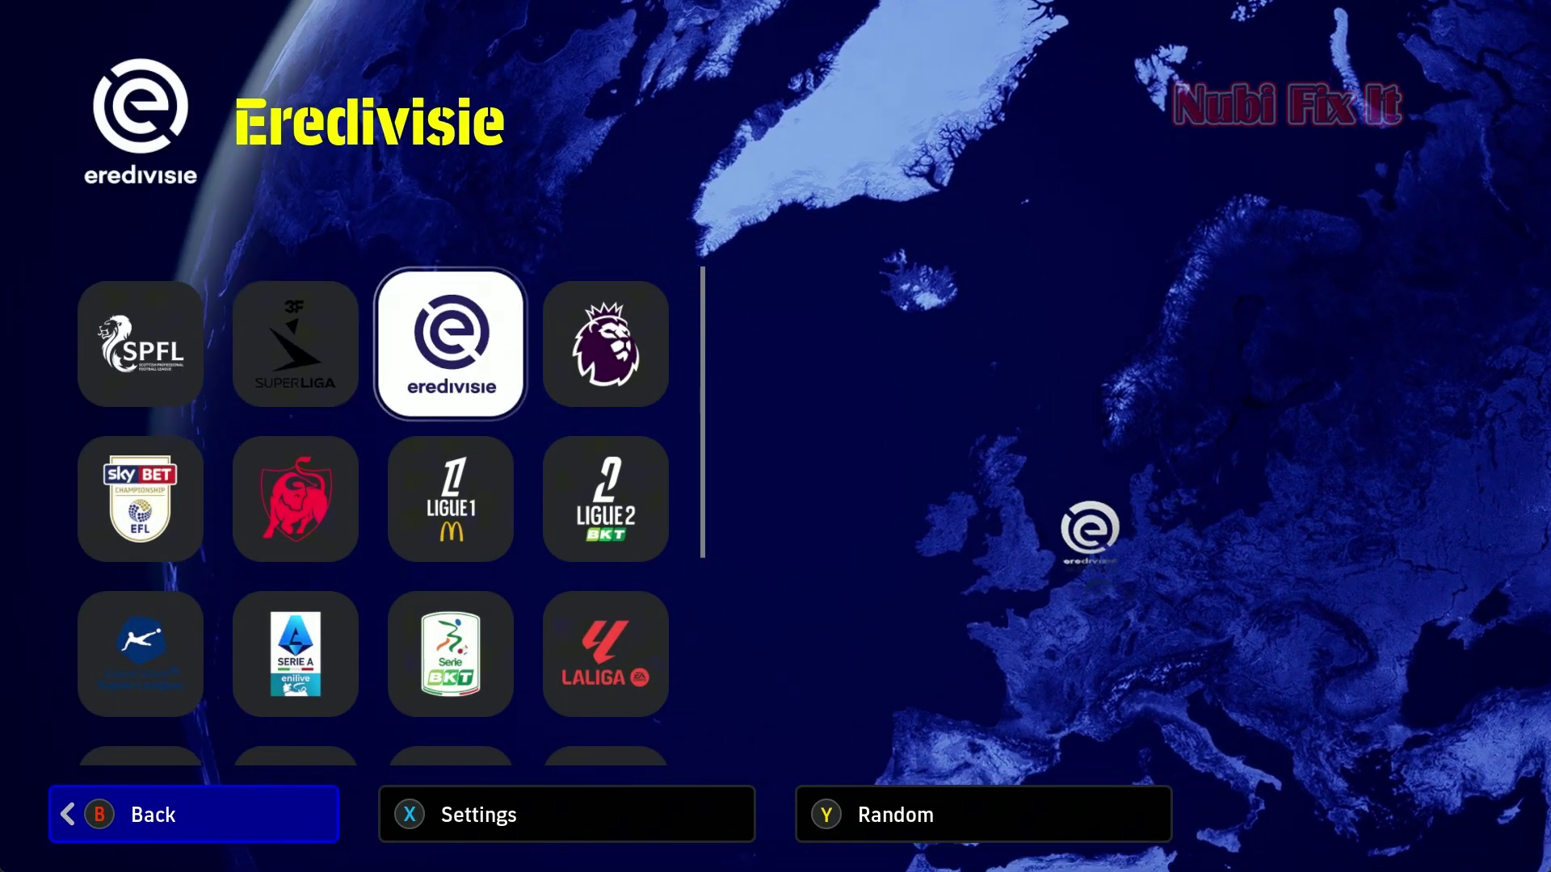
pyautogui.press('Right')
pyautogui.press('Return')
# - Look through the Premier League club names and crests, then return to the European league list
pyautogui.press('Right')
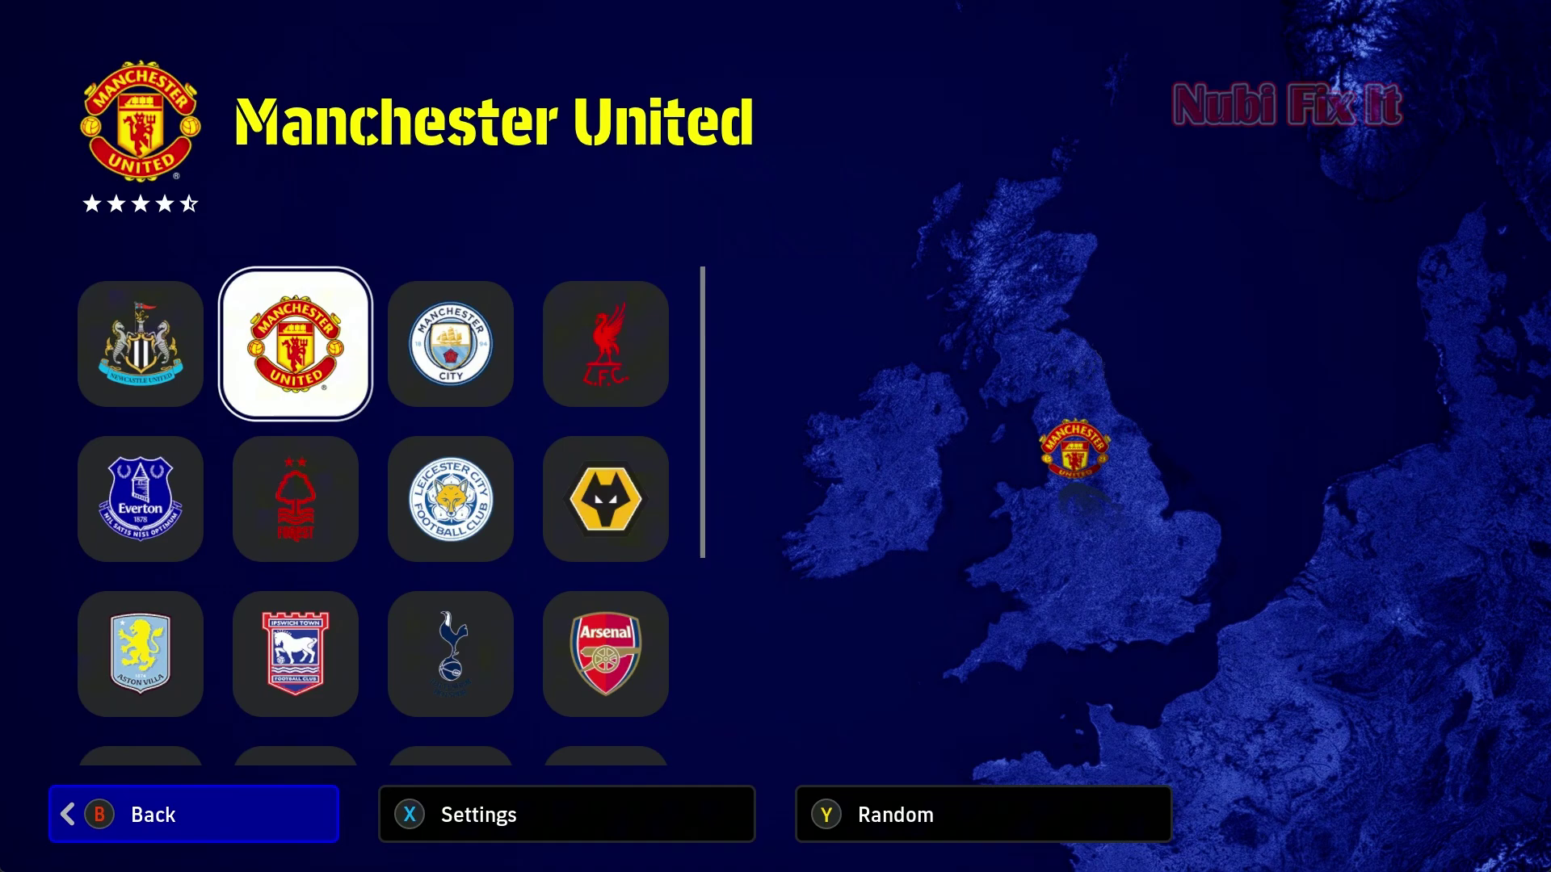
pyautogui.press('Down')
pyautogui.press('Down')
pyautogui.press('Down')
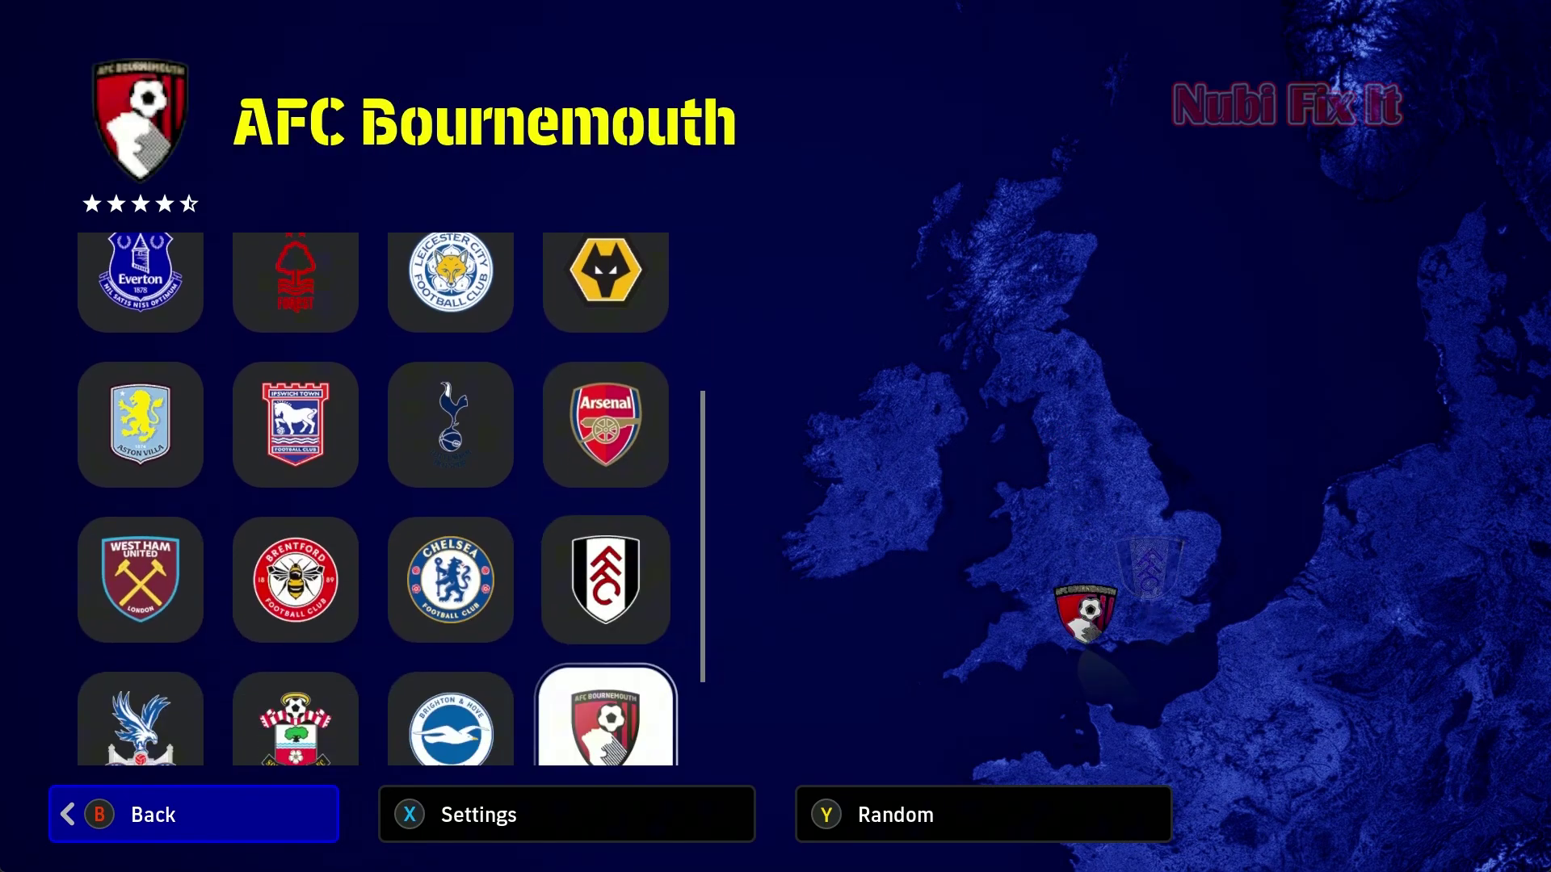
pyautogui.press('Left')
pyautogui.press('Left')
pyautogui.press('Left')
pyautogui.press('Escape')
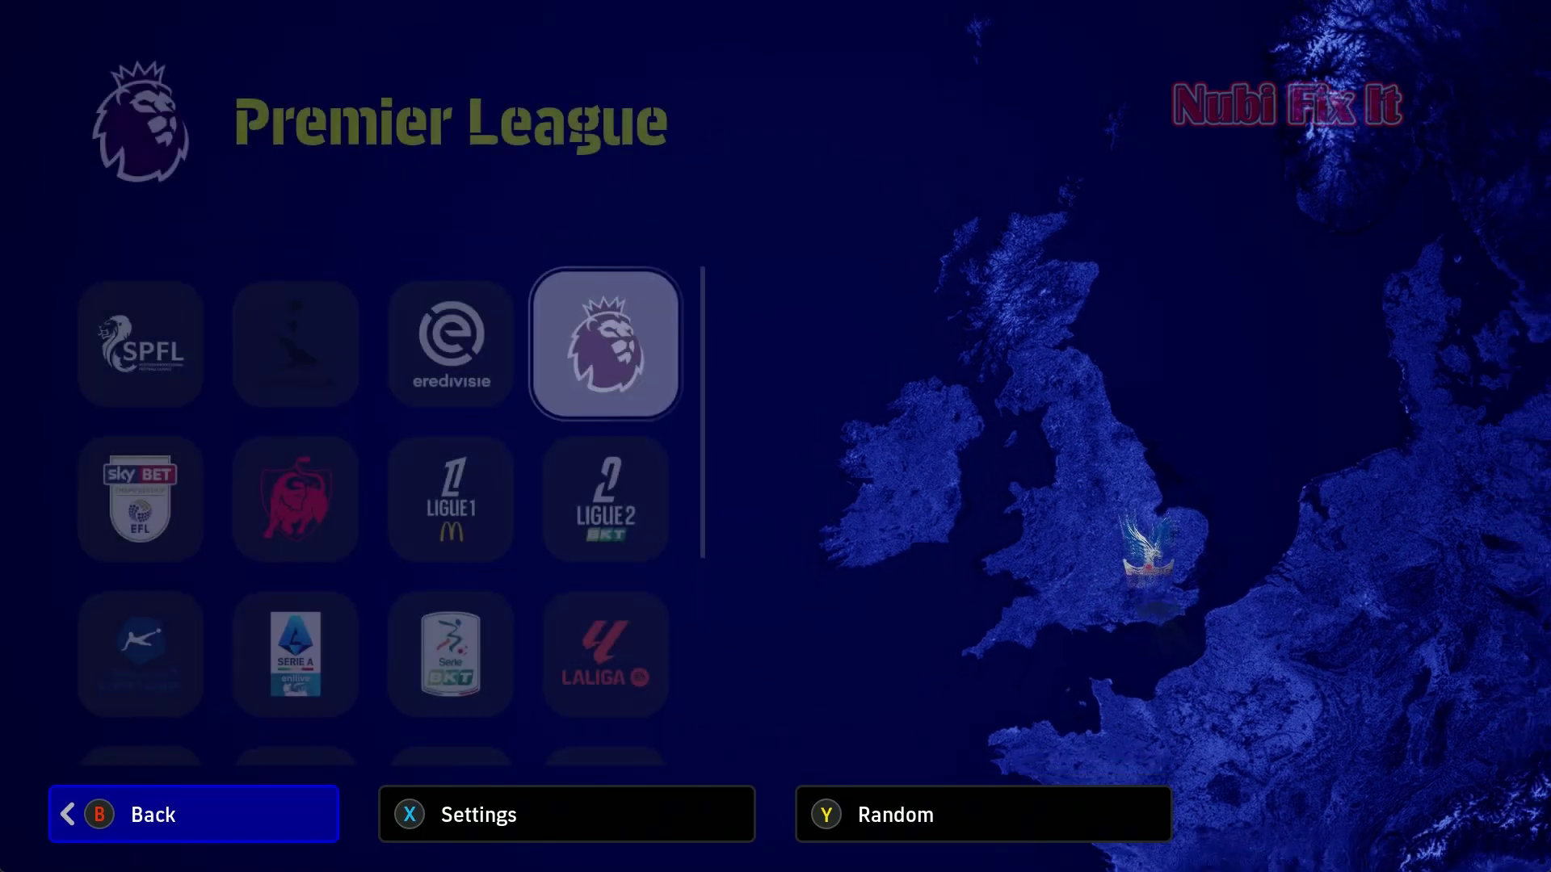
# - Look through the European league names and logos from EFL Championship to the National group
pyautogui.press('Left')
pyautogui.press('Left')
pyautogui.press('Left')
pyautogui.press('Down')
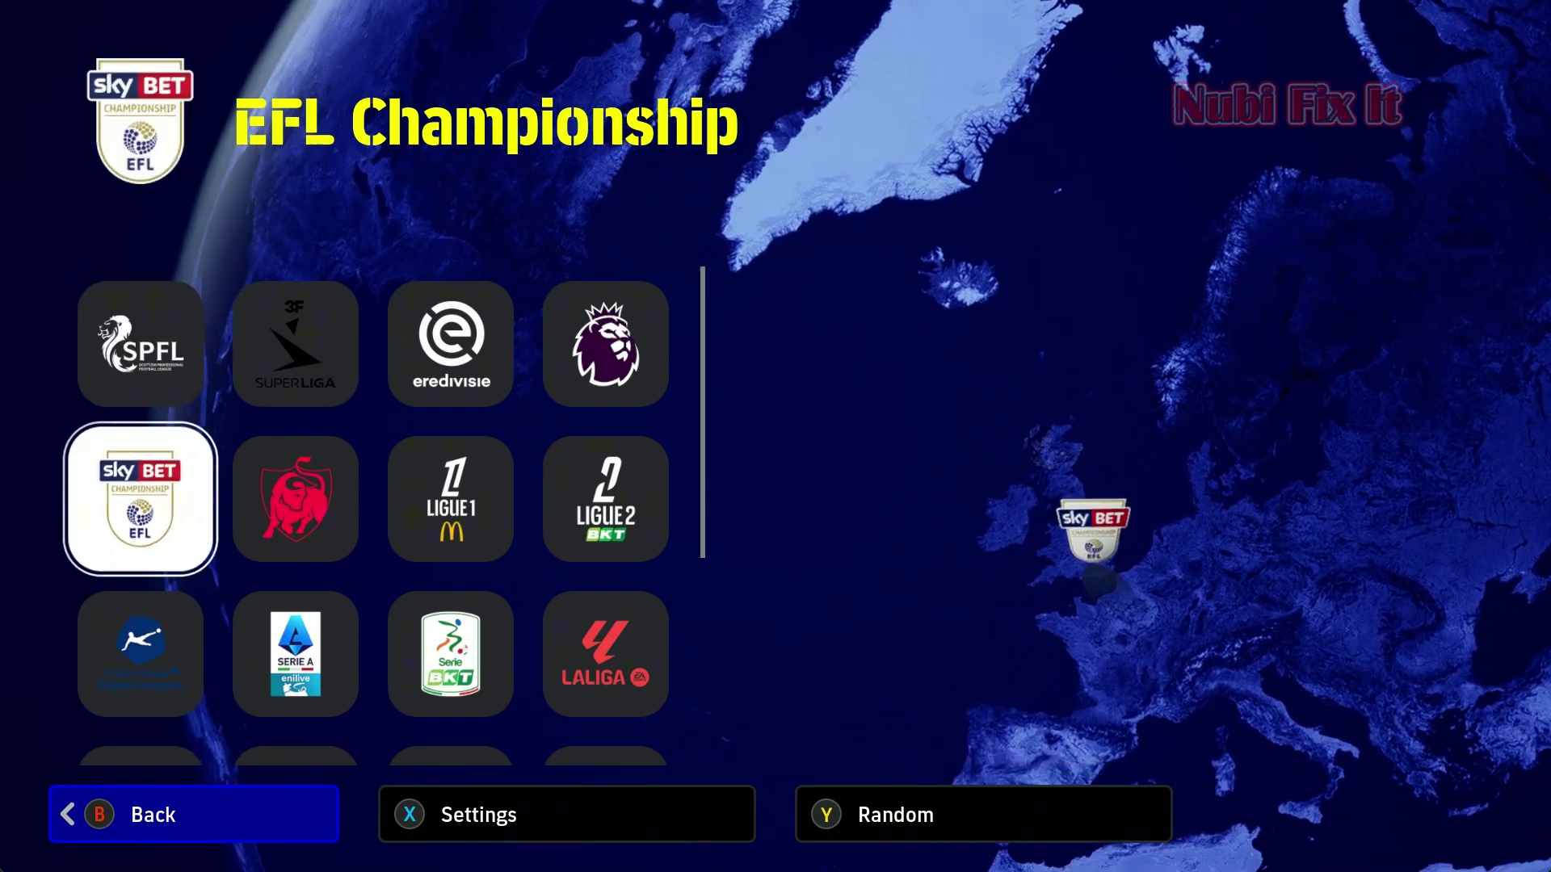
pyautogui.press('Down')
pyautogui.press('Down')
pyautogui.press('Down')
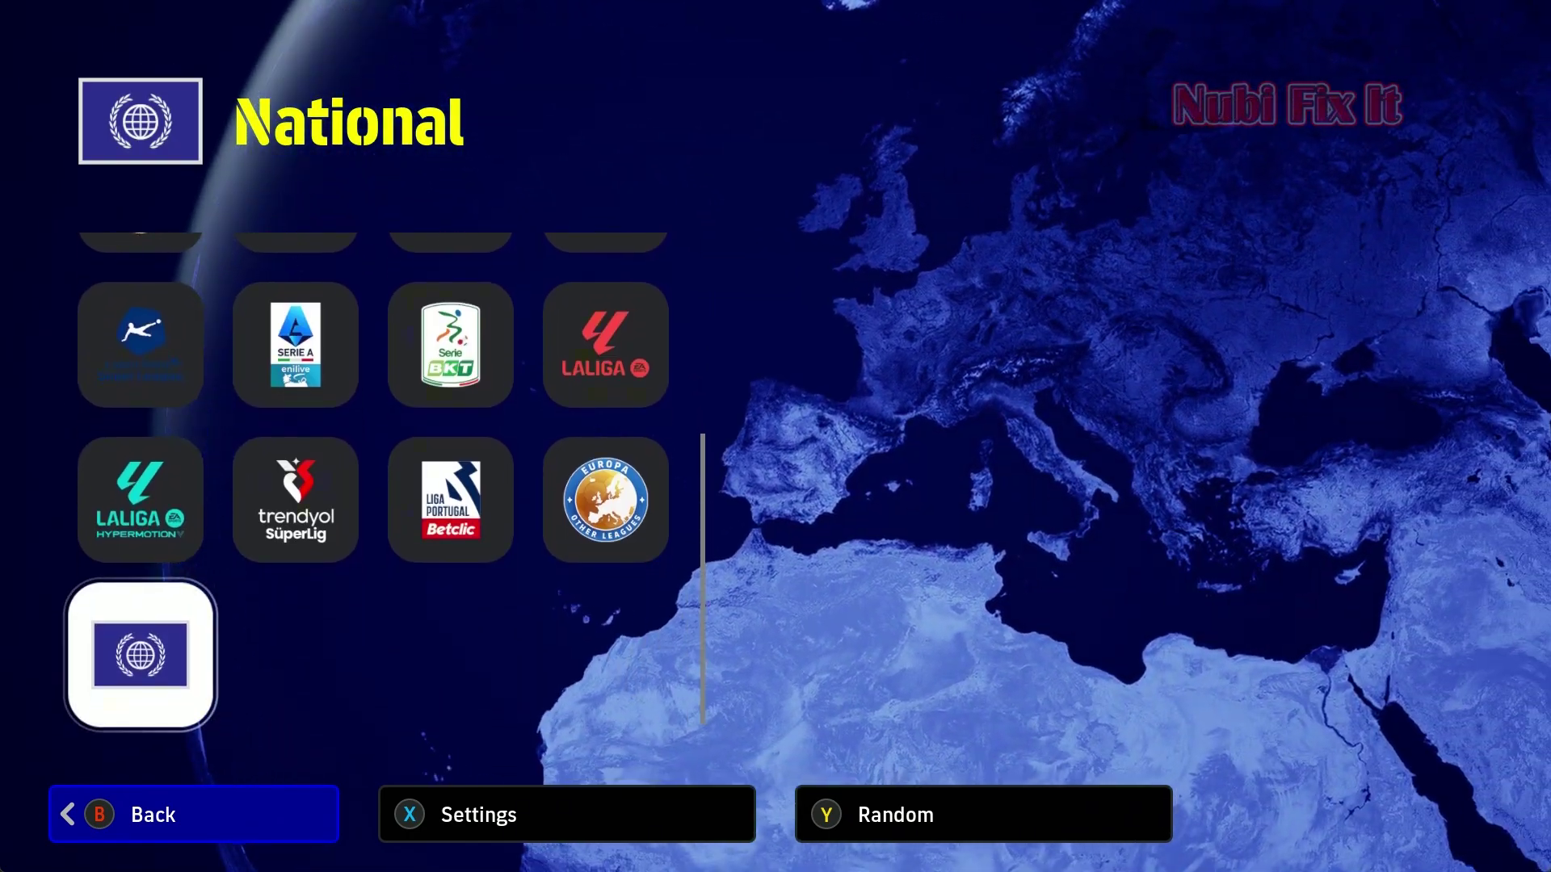
# - Open the National group, examine the European national teams and return to the league list
pyautogui.press('Return')
pyautogui.press('Right')
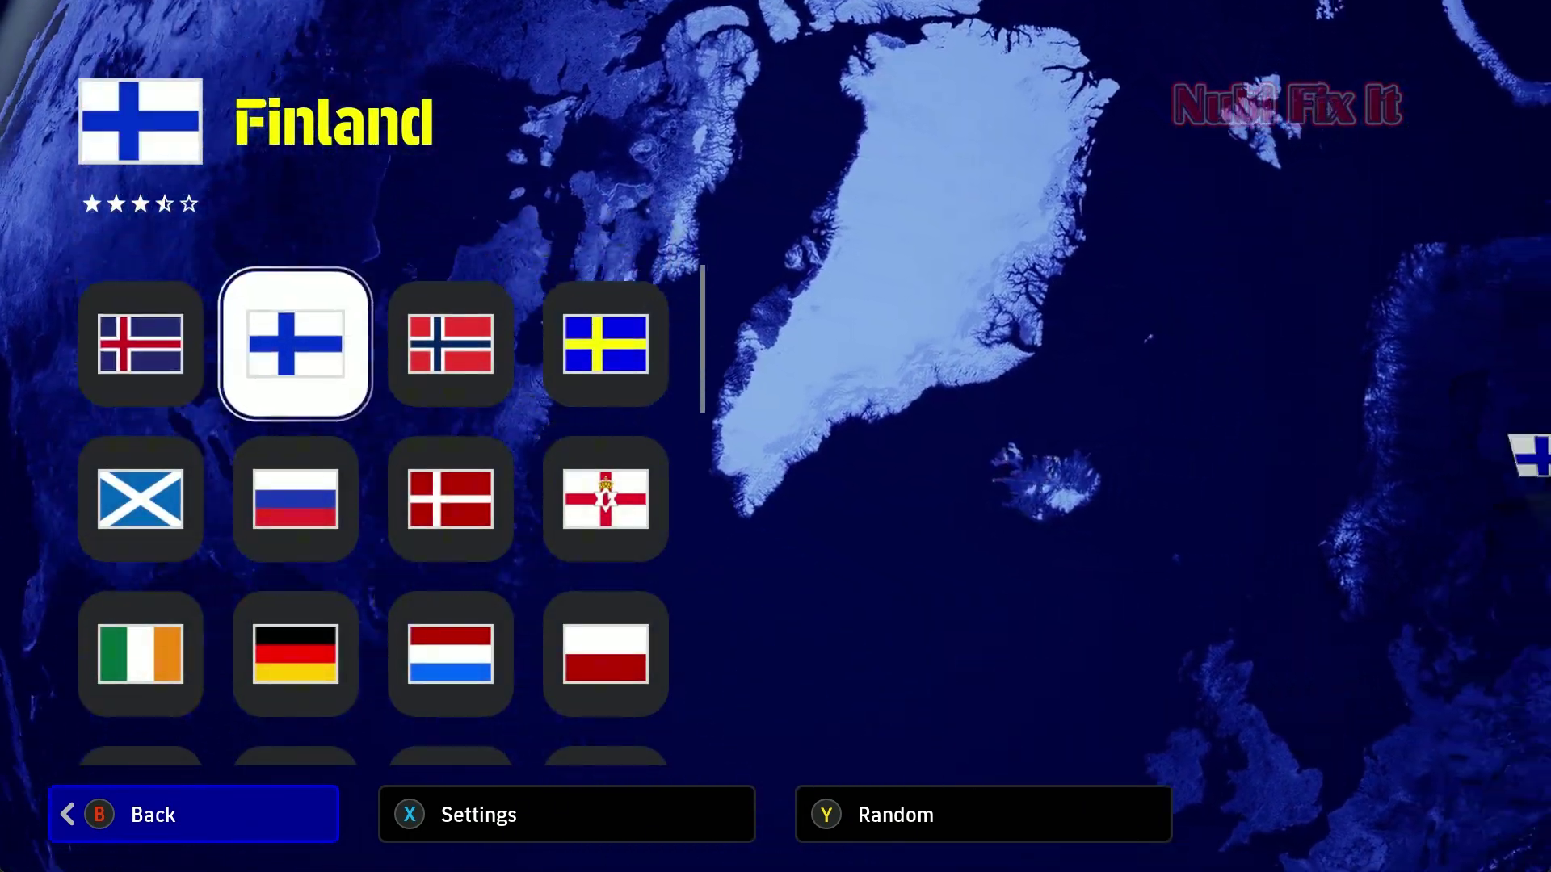
pyautogui.press('Down')
pyautogui.press('Down')
pyautogui.press('Down')
pyautogui.press('Down')
pyautogui.press('Down')
pyautogui.press('Down')
pyautogui.press('Down')
pyautogui.press('Down')
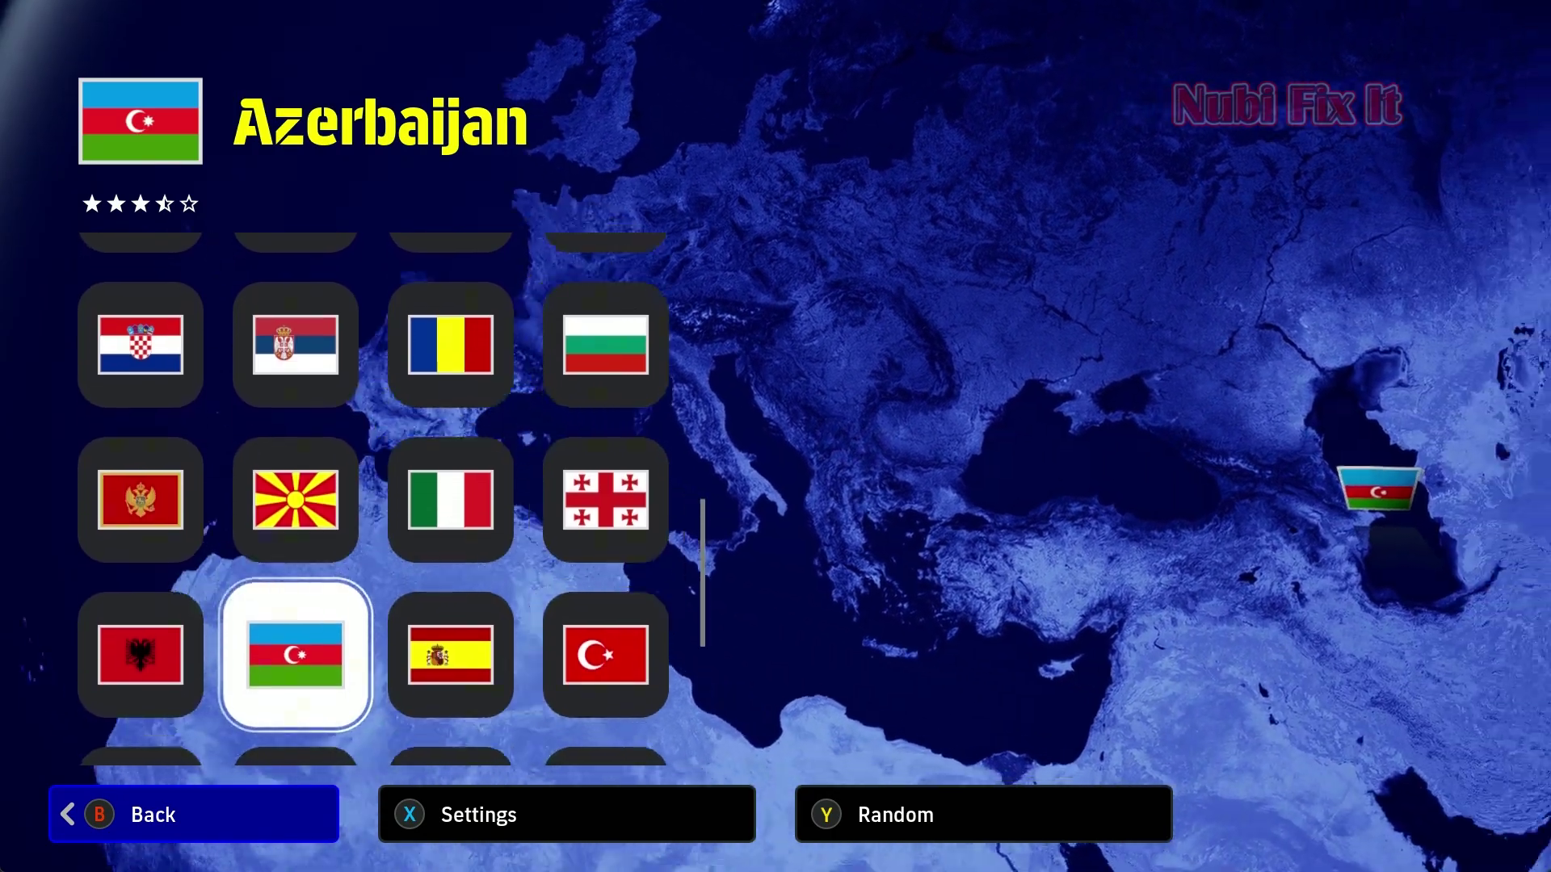
pyautogui.press('Down')
pyautogui.press('Down')
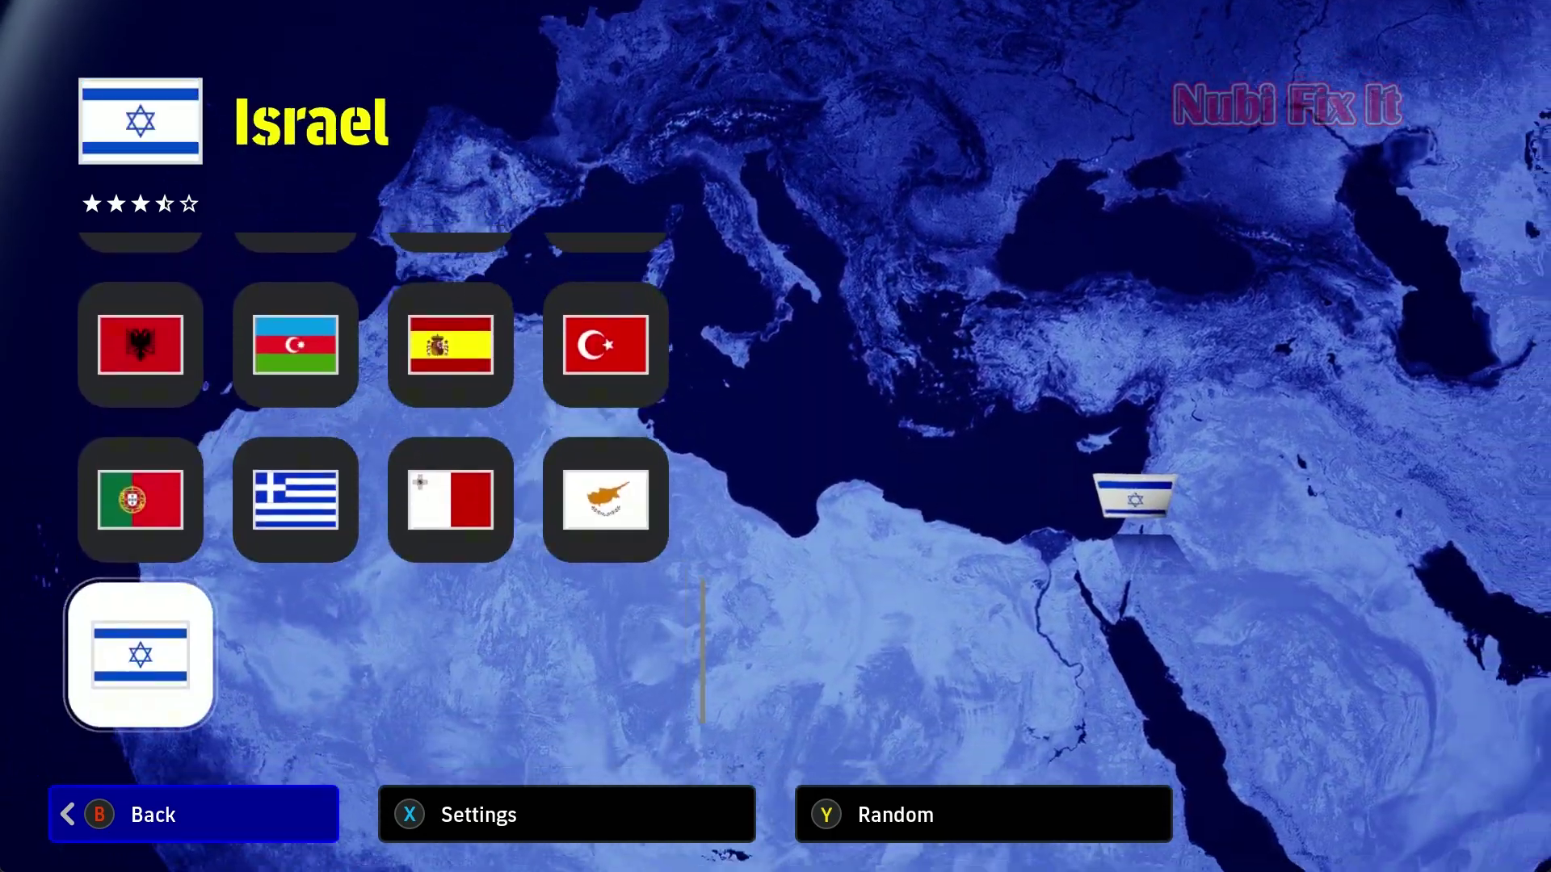
pyautogui.press('Escape')
# - Open the Europa Other Leagues group and examine its teams as far as LaLiga XI
pyautogui.press('Up')
pyautogui.press('Right')
pyautogui.press('Right')
pyautogui.press('Right')
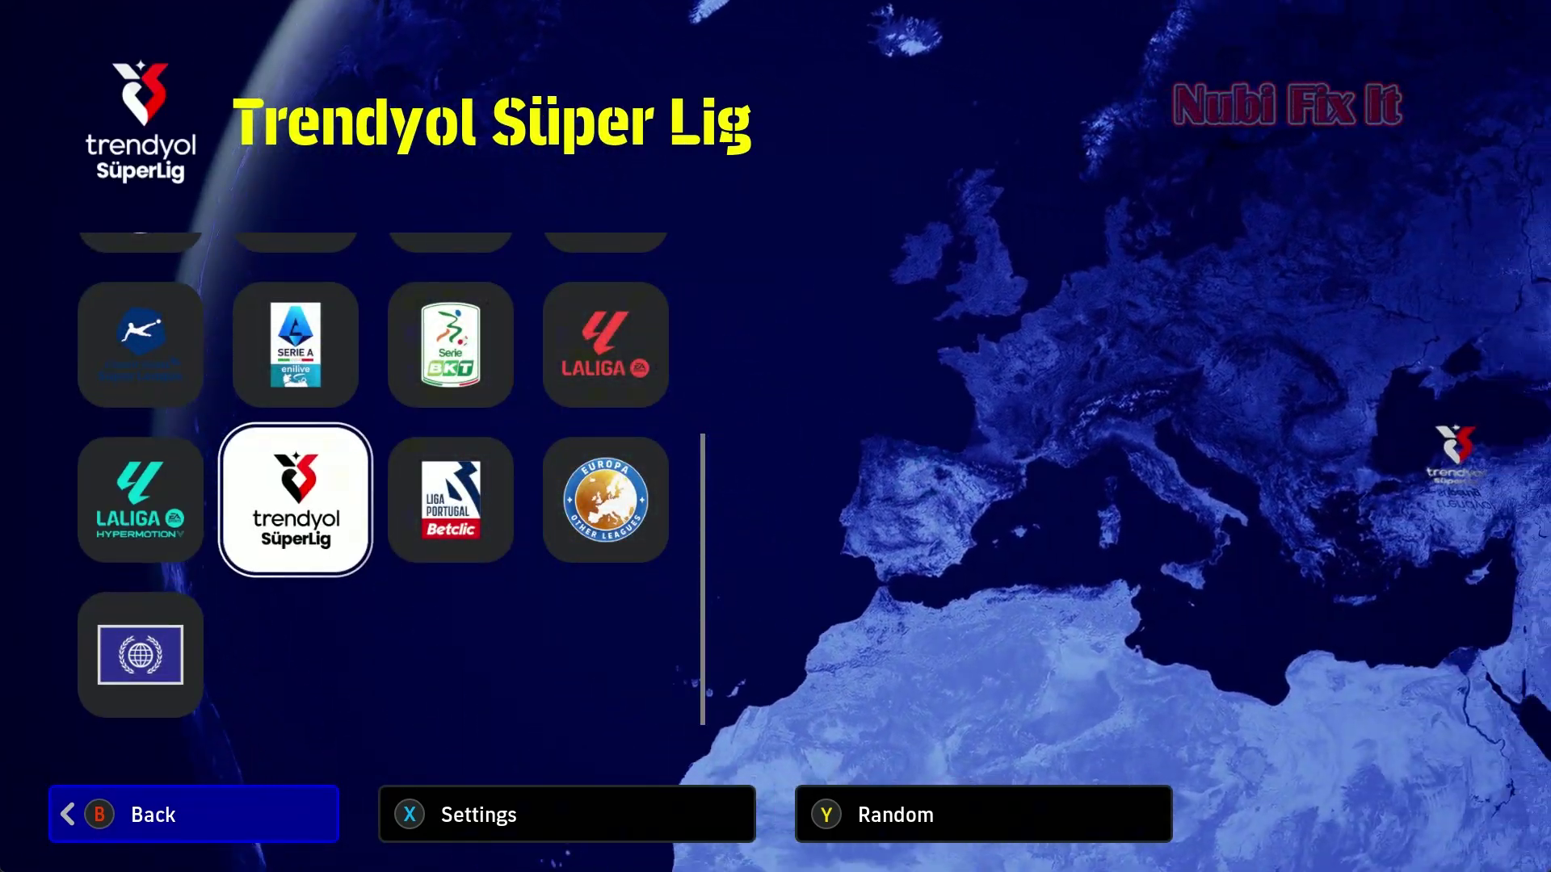
pyautogui.press('Escape')
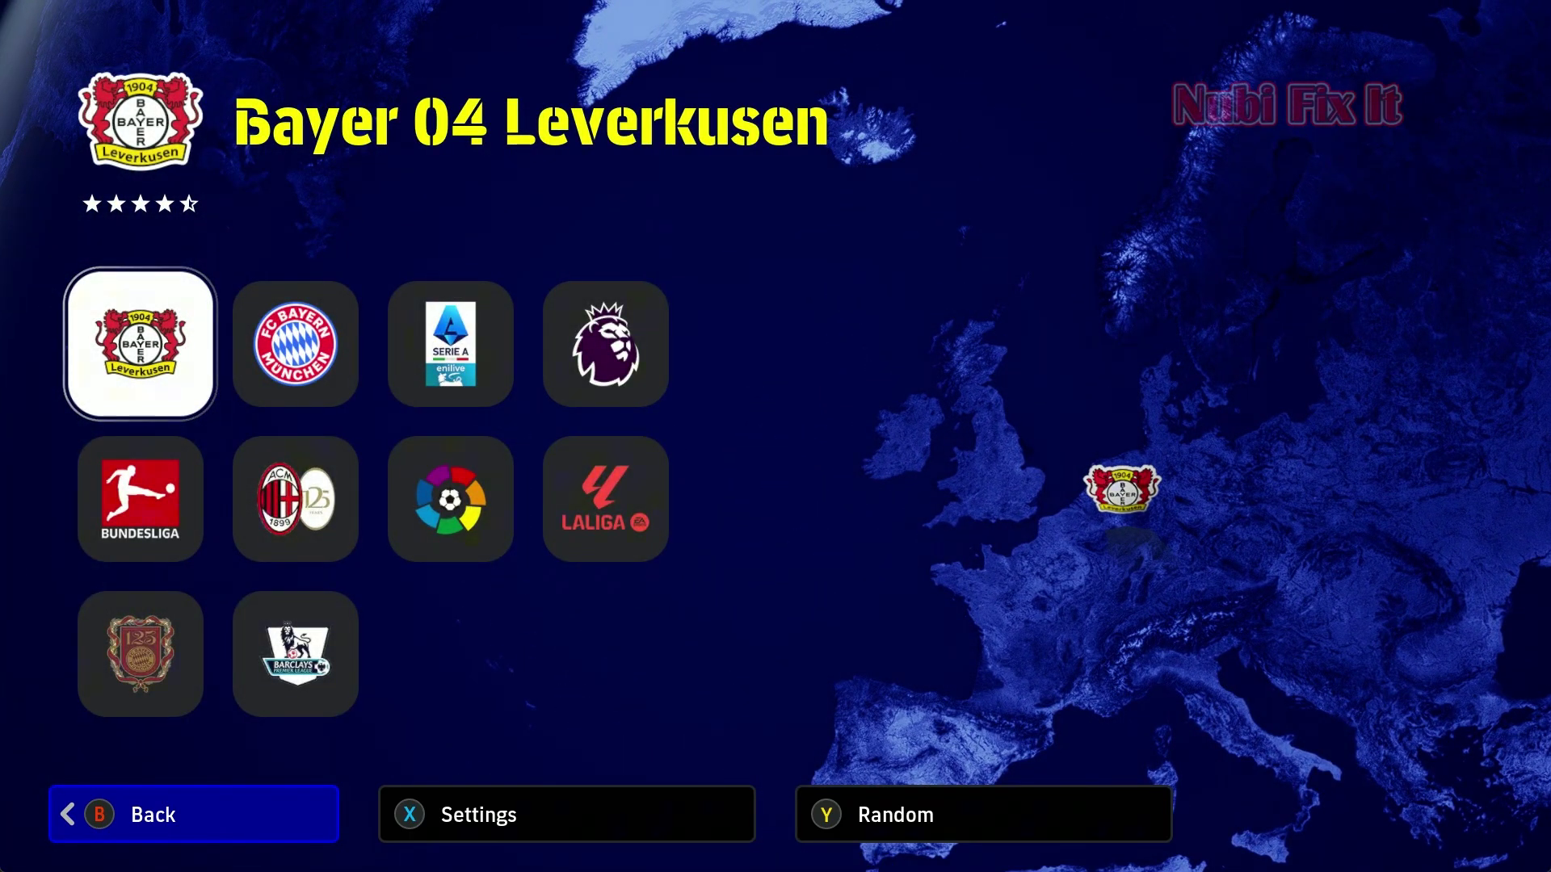
pyautogui.press('Down')
pyautogui.press('Right')
pyautogui.press('Right')
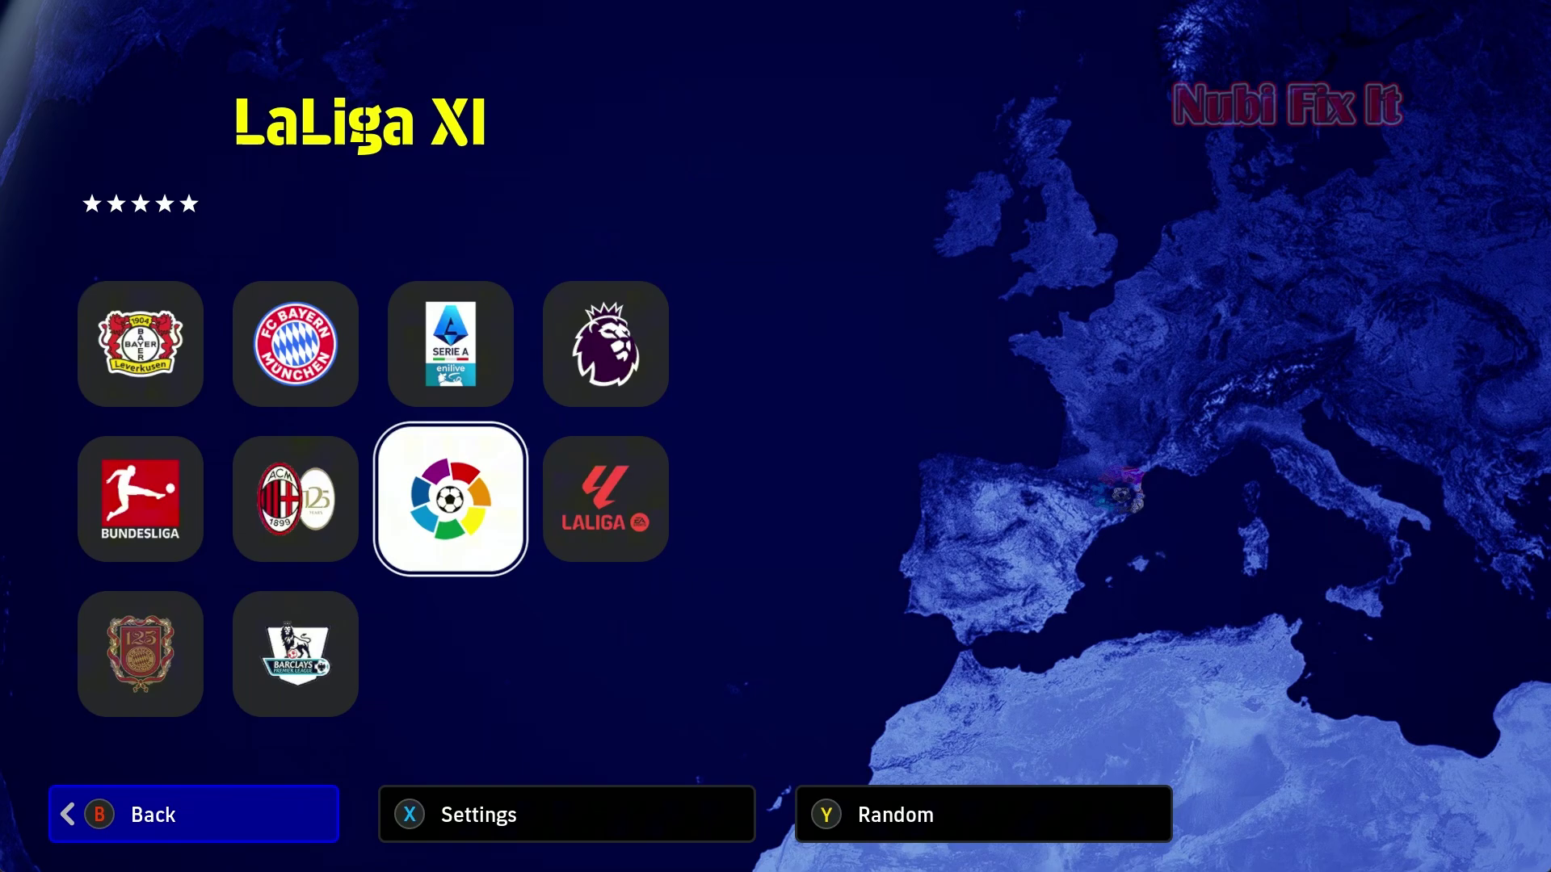
# - Finish examining the Europa Other Leagues teams beyond LaLiga XI and return to the European league list
pyautogui.press('Right')
pyautogui.press('Up')
pyautogui.press('Escape')
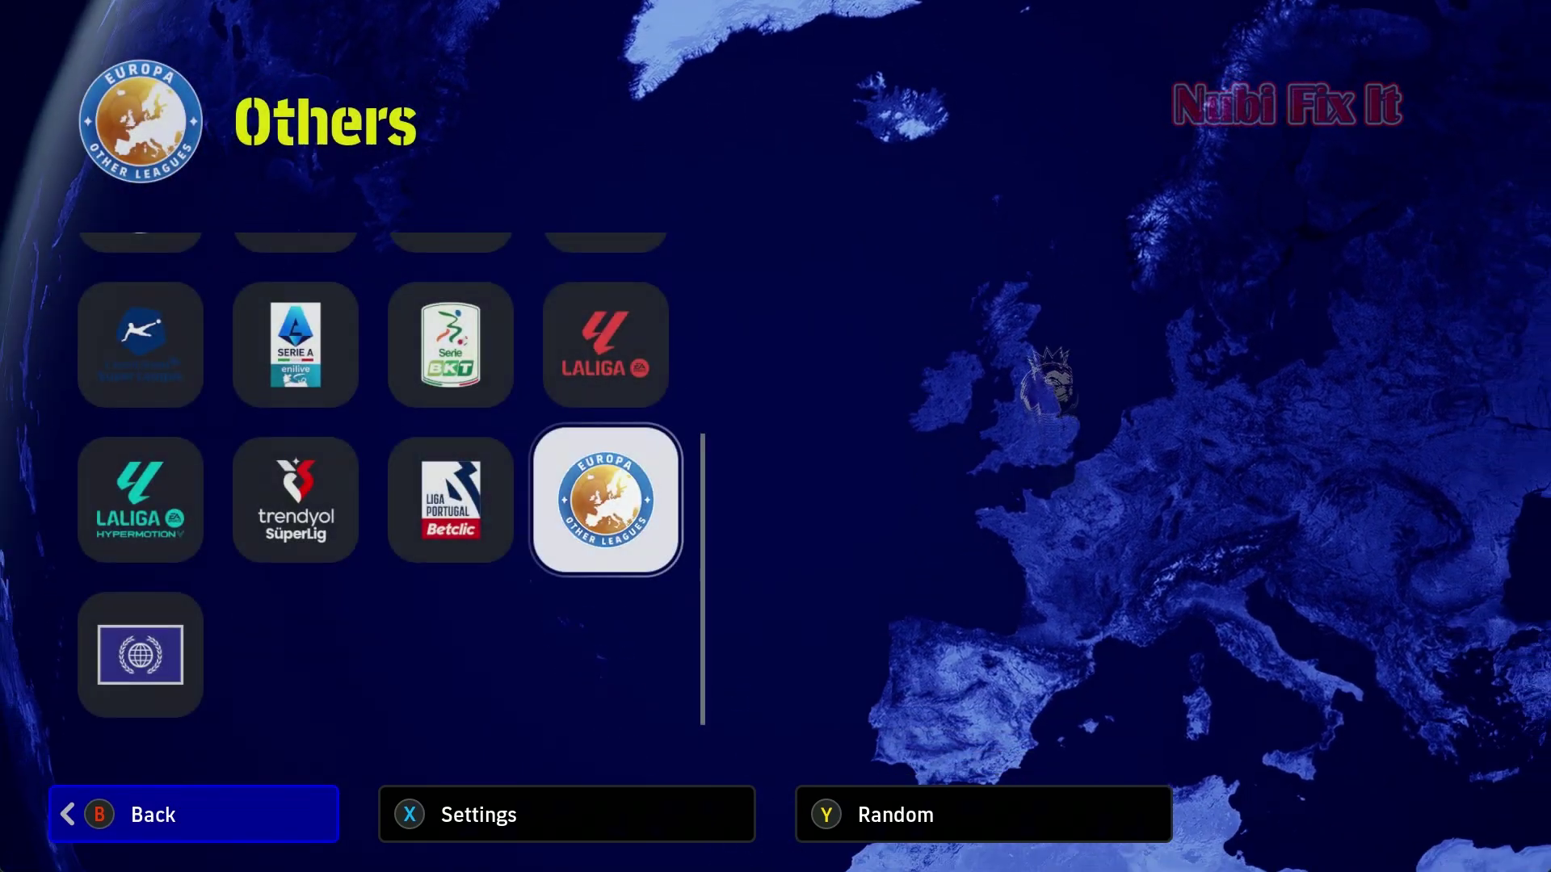
# - Look back through the European leagues from LaLiga Hypermotion to 3F Superliga and open the SPFL group
pyautogui.press('Left')
pyautogui.press('Left')
pyautogui.press('Left')
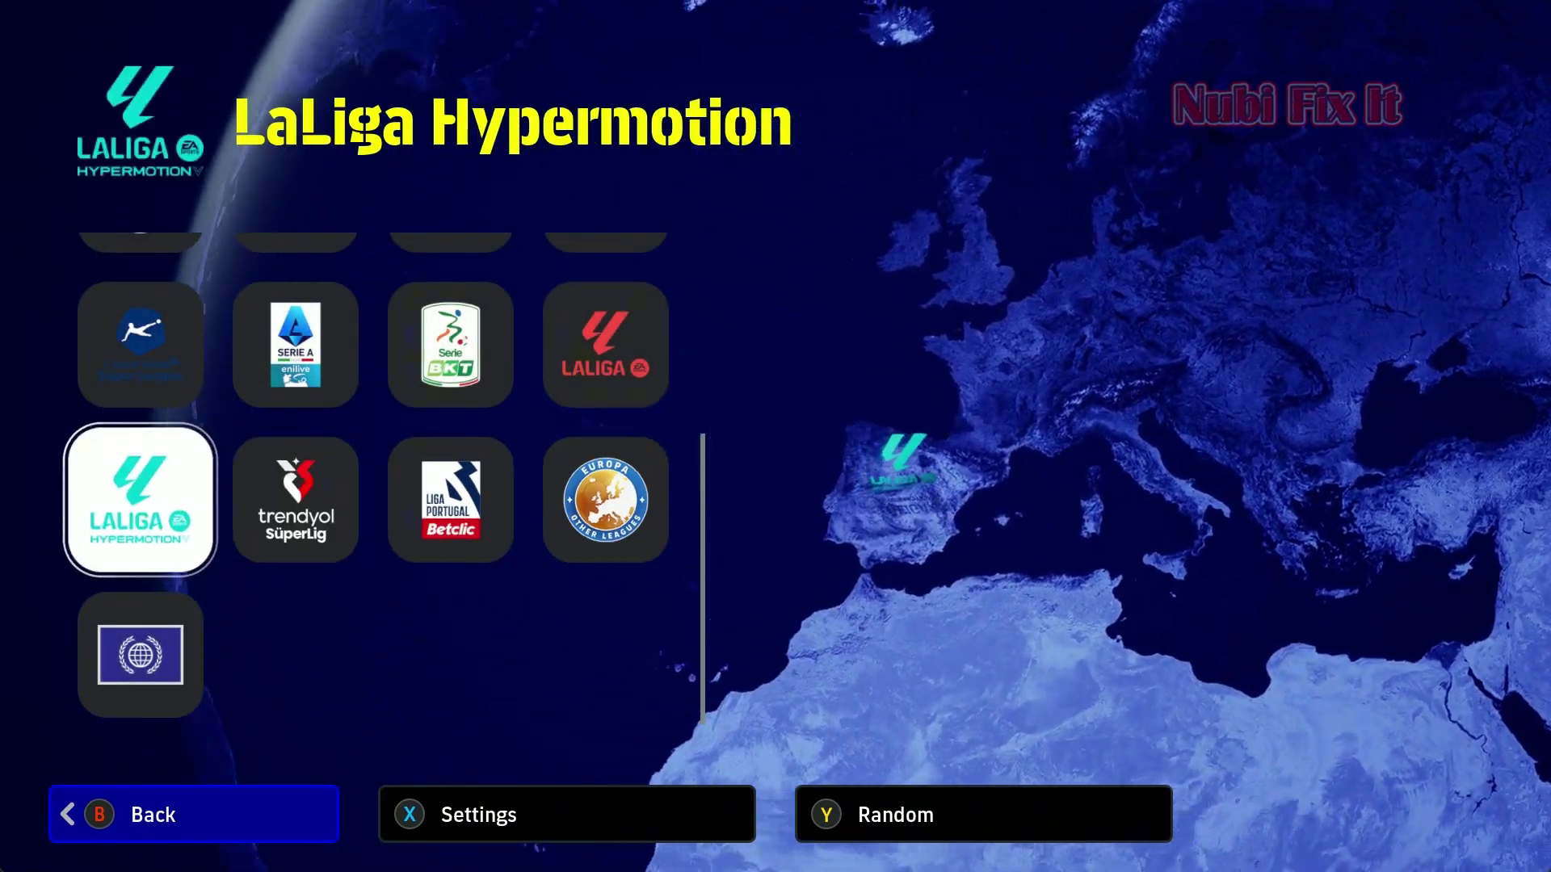
pyautogui.press('Up')
pyautogui.press('Up')
pyautogui.press('Up')
pyautogui.press('Right')
pyautogui.press('Right')
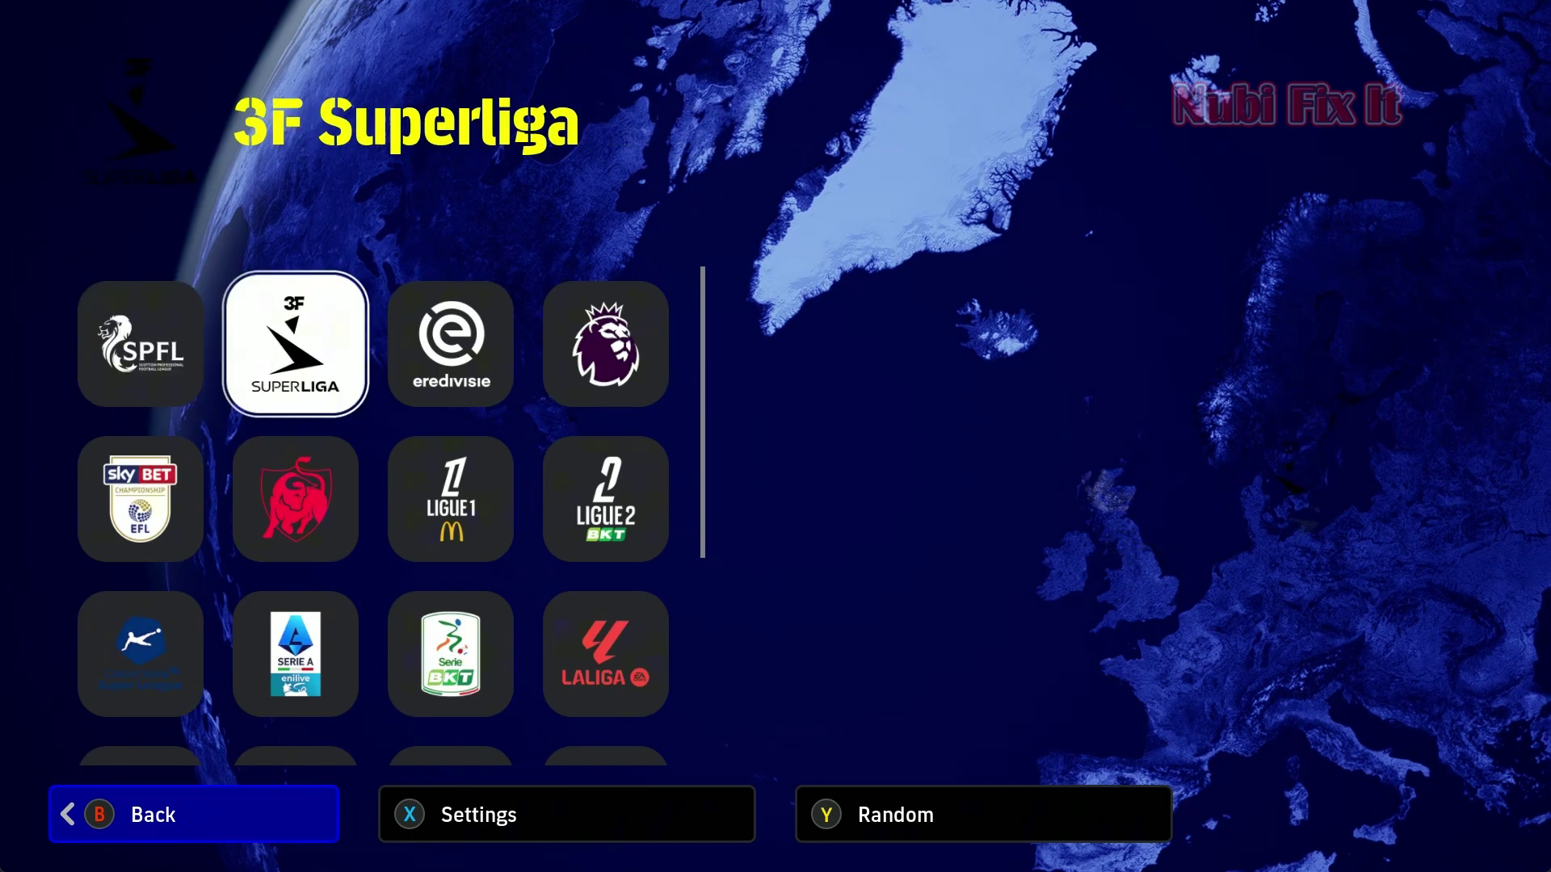
pyautogui.press('Left')
pyautogui.press('Left')
pyautogui.press('Return')
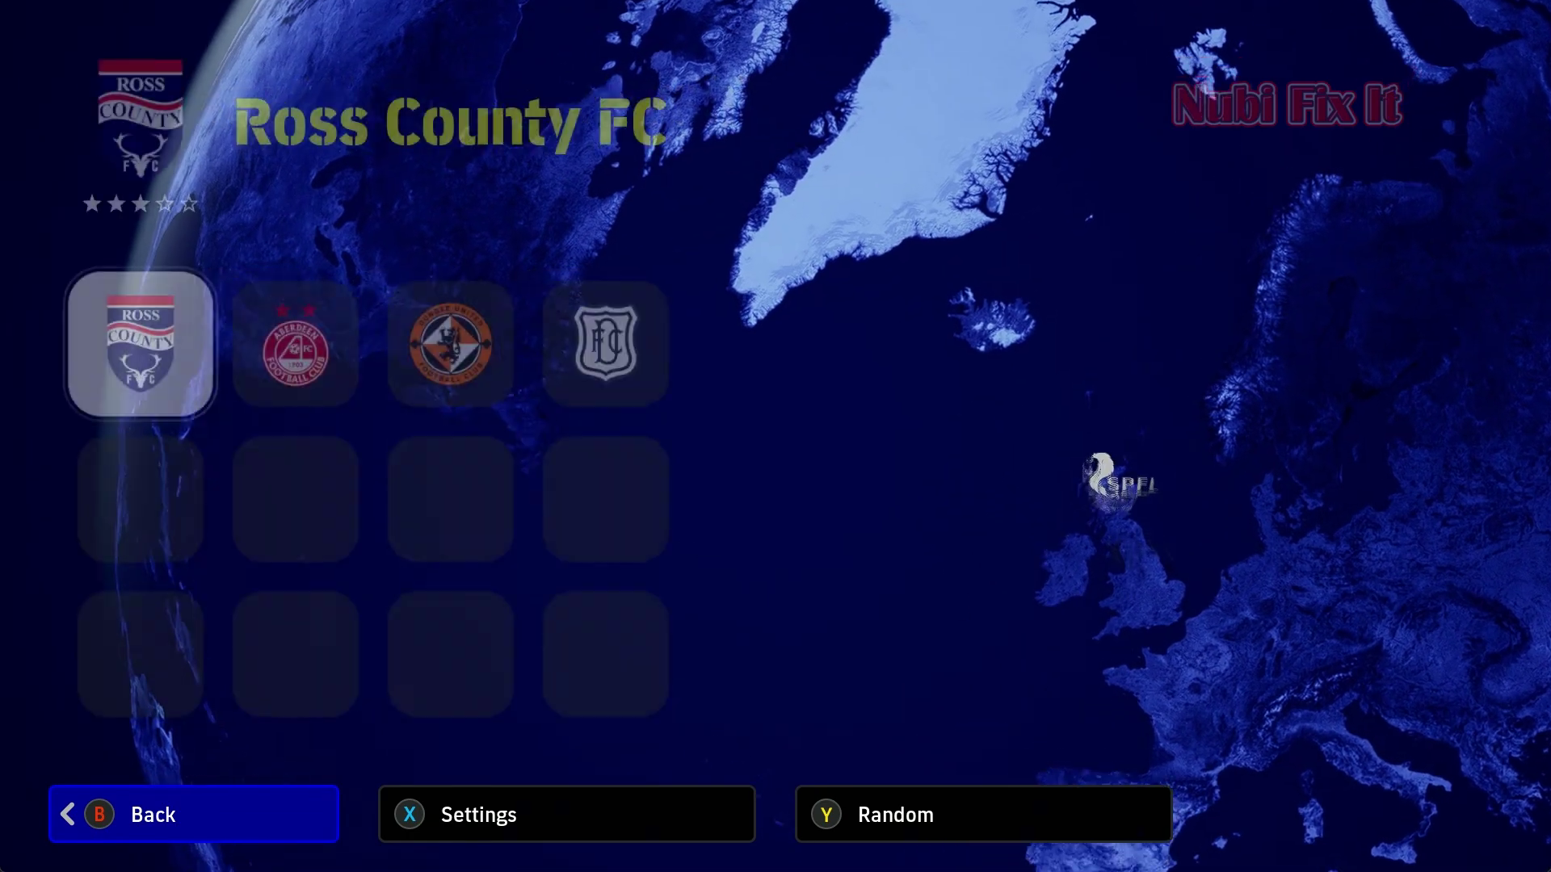
# - Examine the Scottish club names and crests from Ross County FC to Kilmarnock FC, and return to the league list
pyautogui.press('Right')
pyautogui.press('Right')
pyautogui.press('Right')
pyautogui.press('Down')
pyautogui.press('Down')
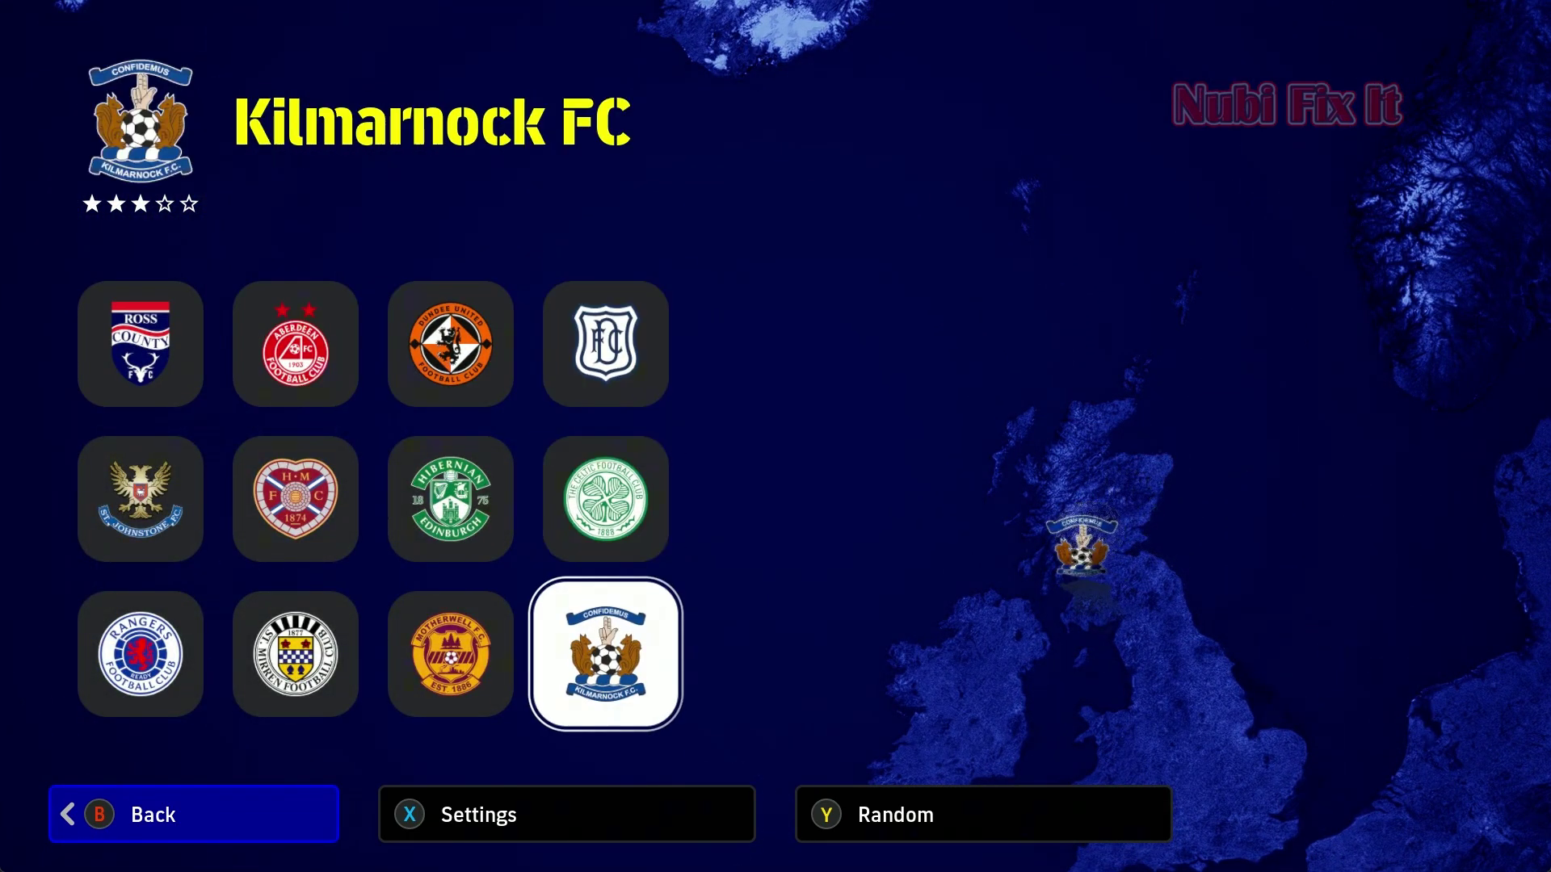
pyautogui.press('Escape')
# - Open the Premier League and choose Manchester United as the first team of the match
pyautogui.press('Right')
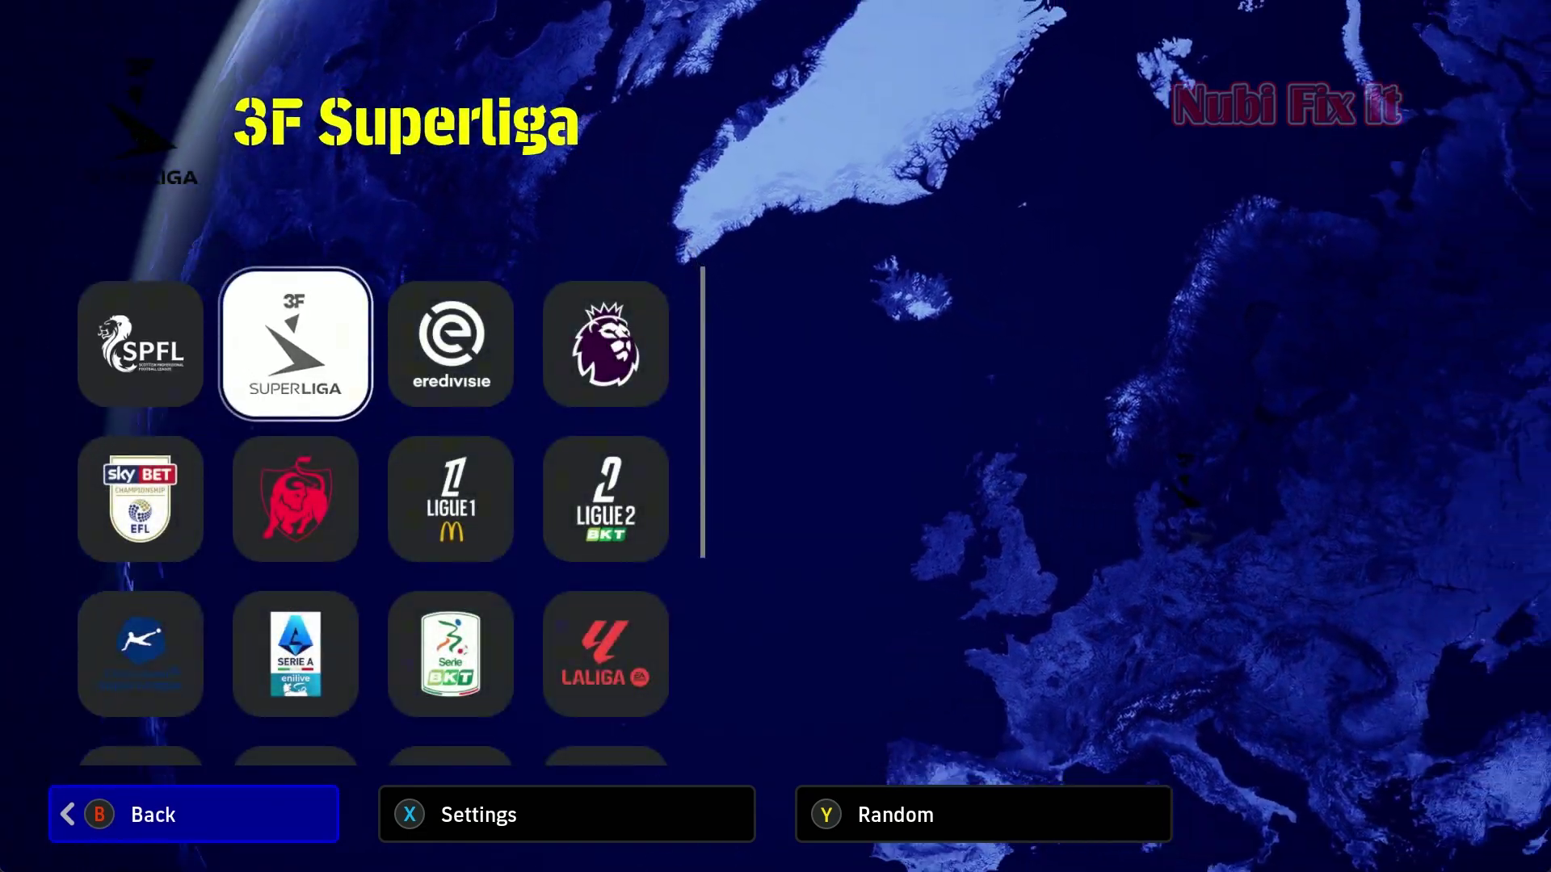
pyautogui.press('Right')
pyautogui.press('Right')
pyautogui.press('Return')
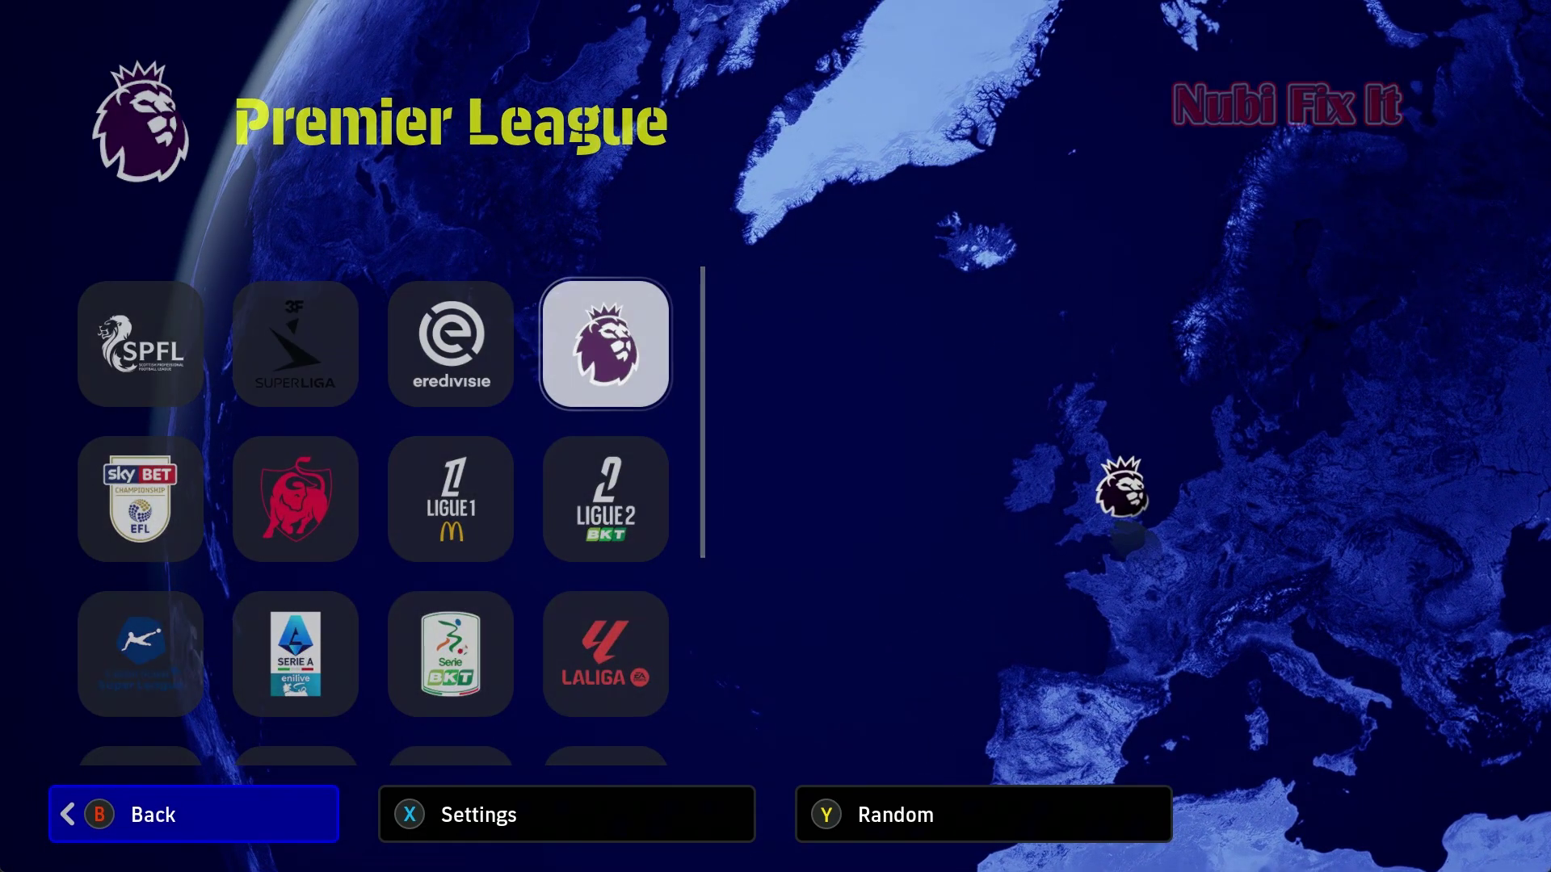
pyautogui.press('Right')
pyautogui.press('Escape')
pyautogui.press('Escape')
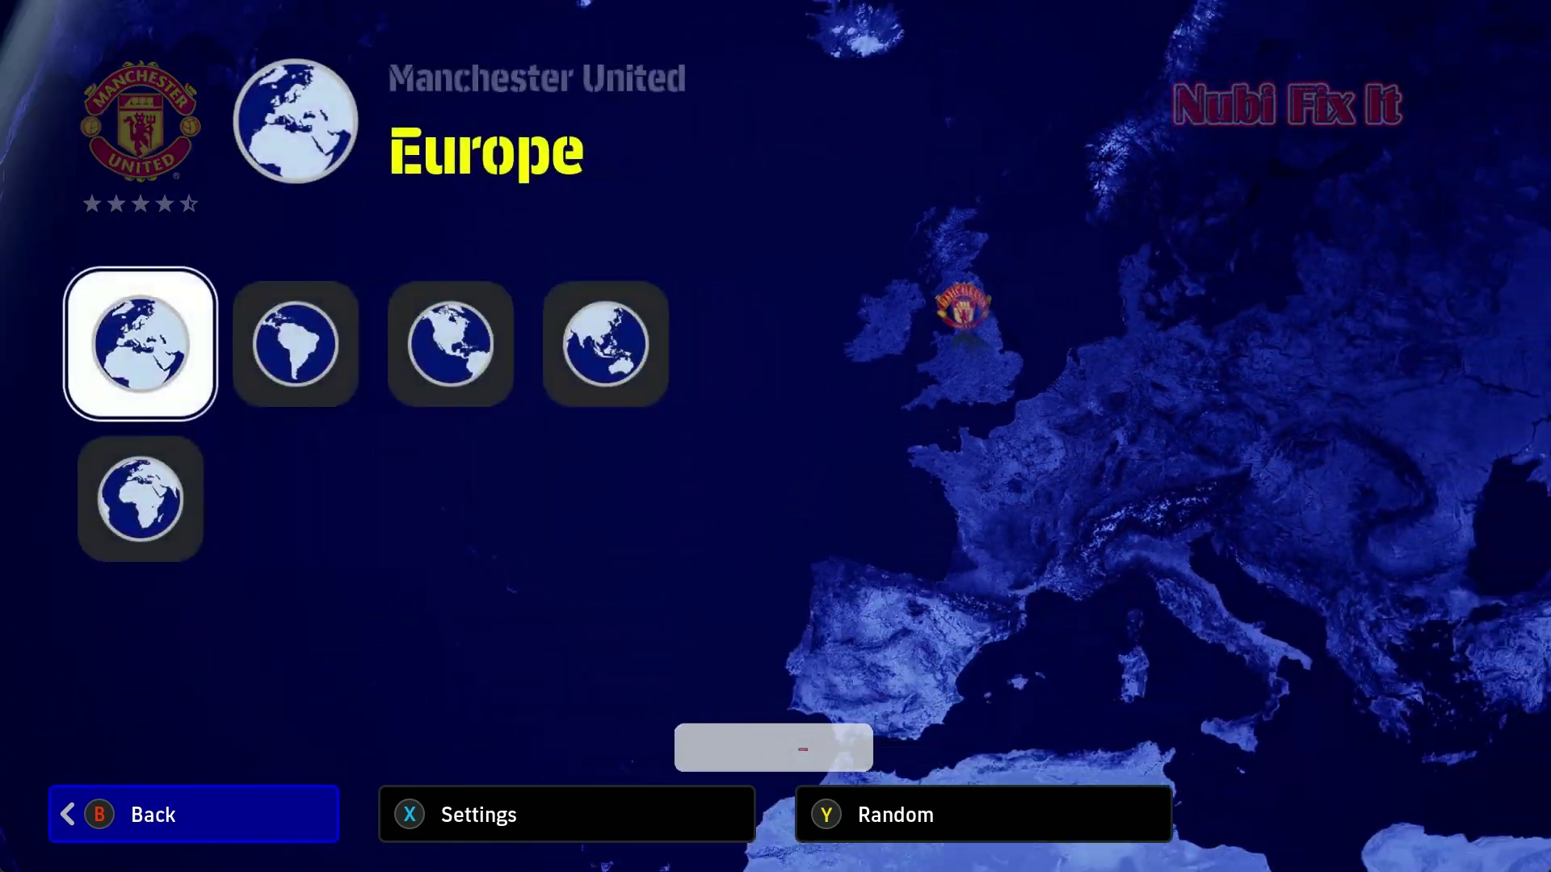
# - Open Europe's Premier League for the opposing team and browse its clubs as far as Aston Villa
pyautogui.press('Return')
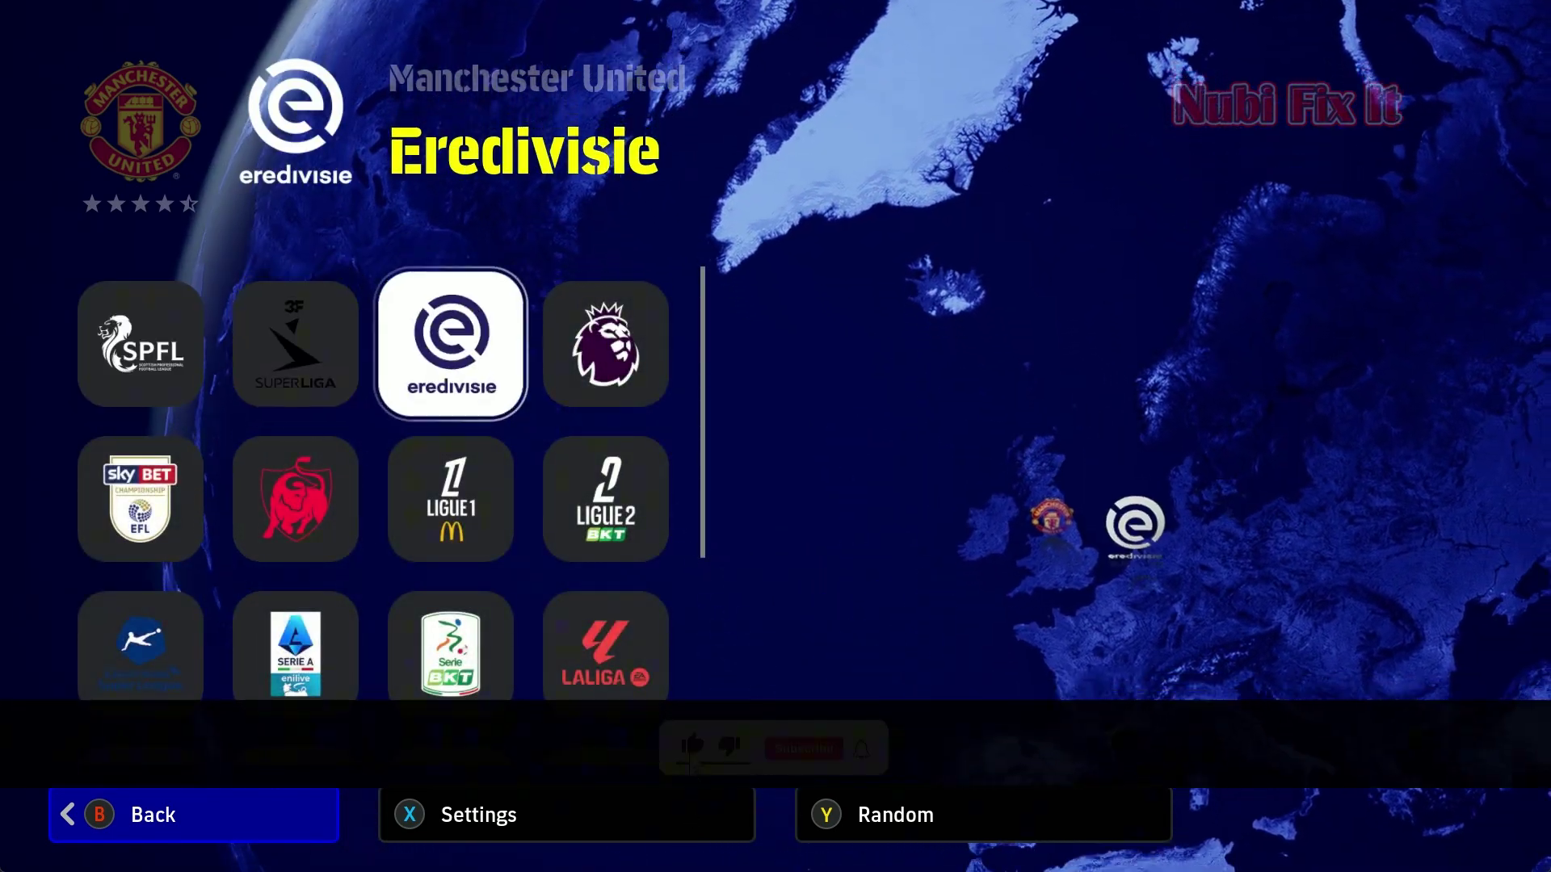
pyautogui.press('Return')
pyautogui.press('Down')
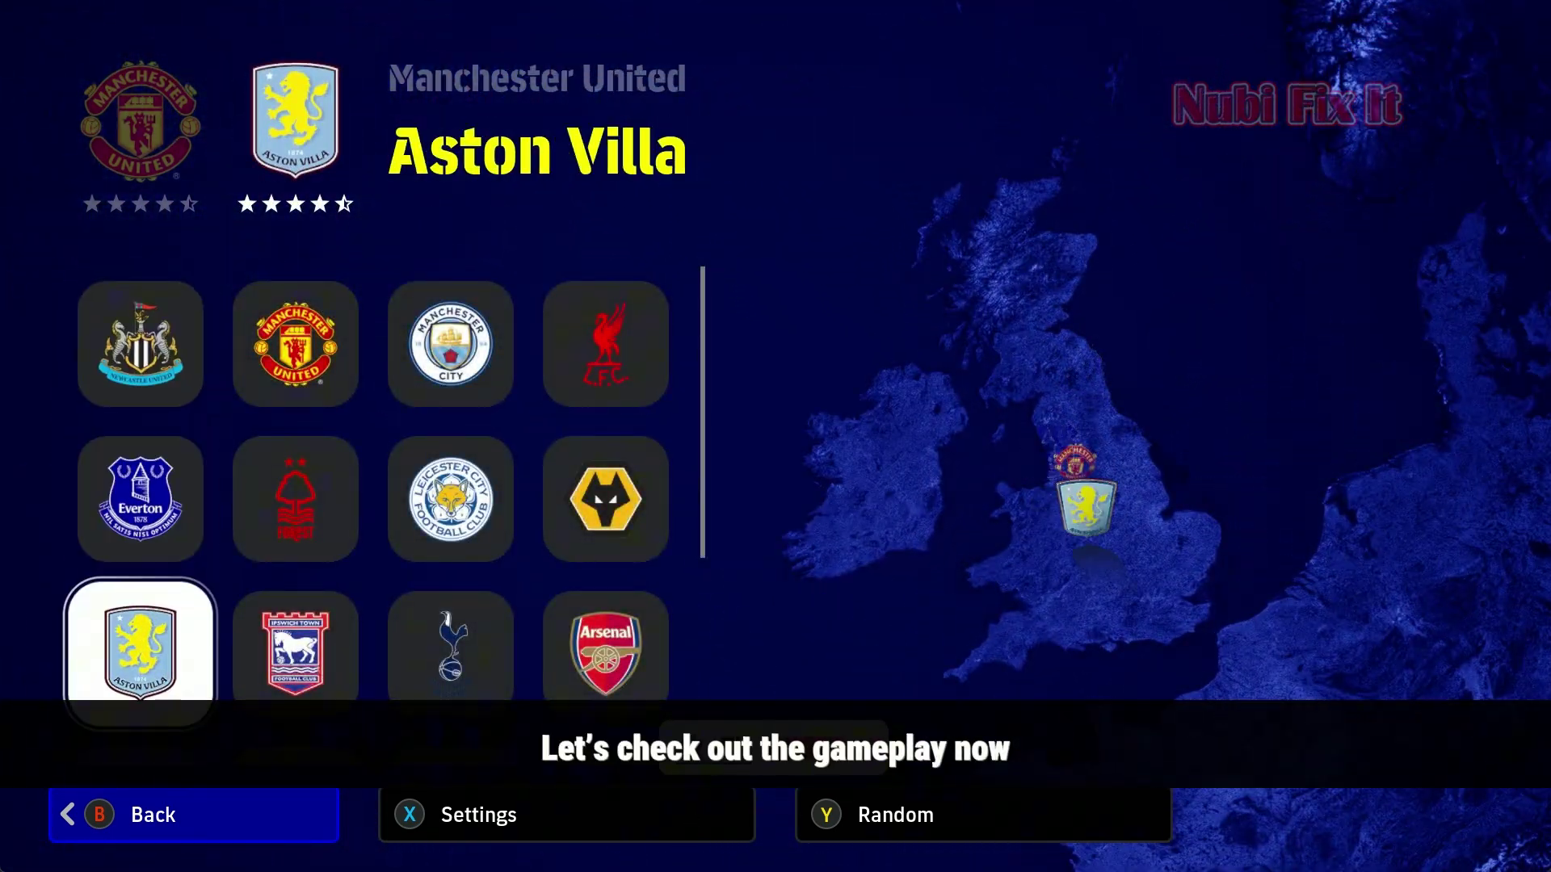